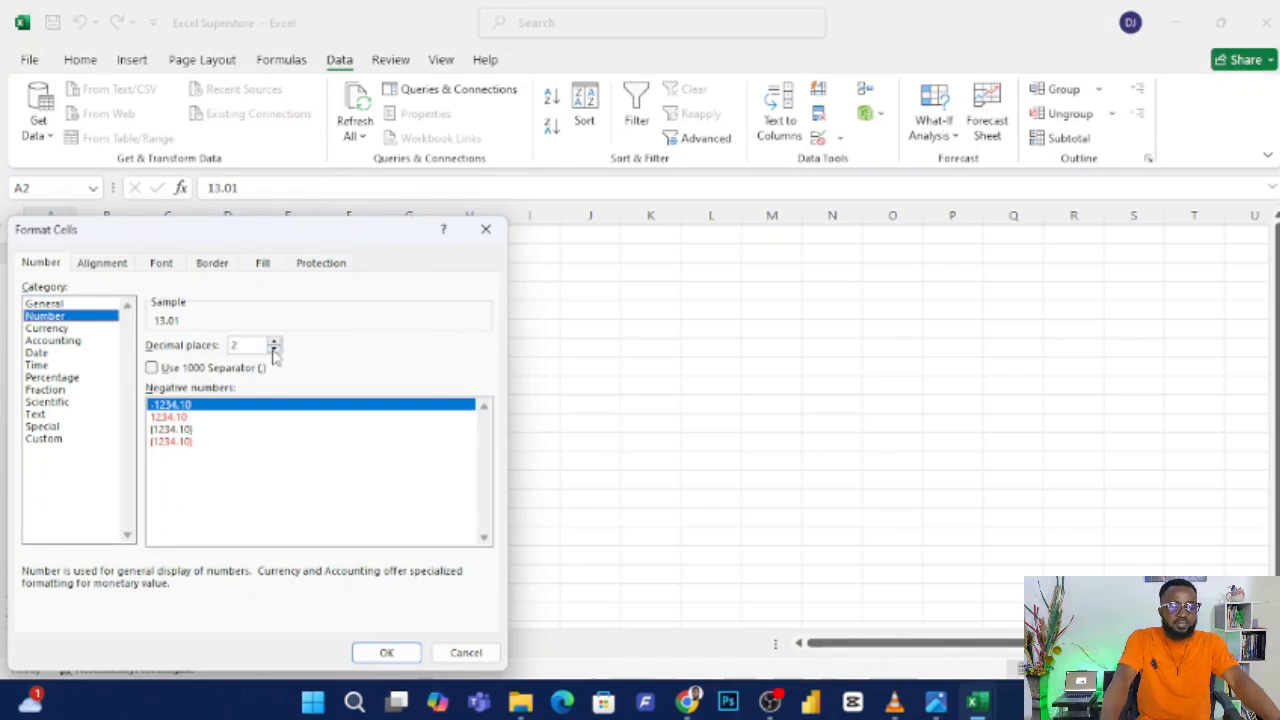
Format cell A2 as Number with 0 decimal places, and restore its original value and format.
left_click(274, 343)
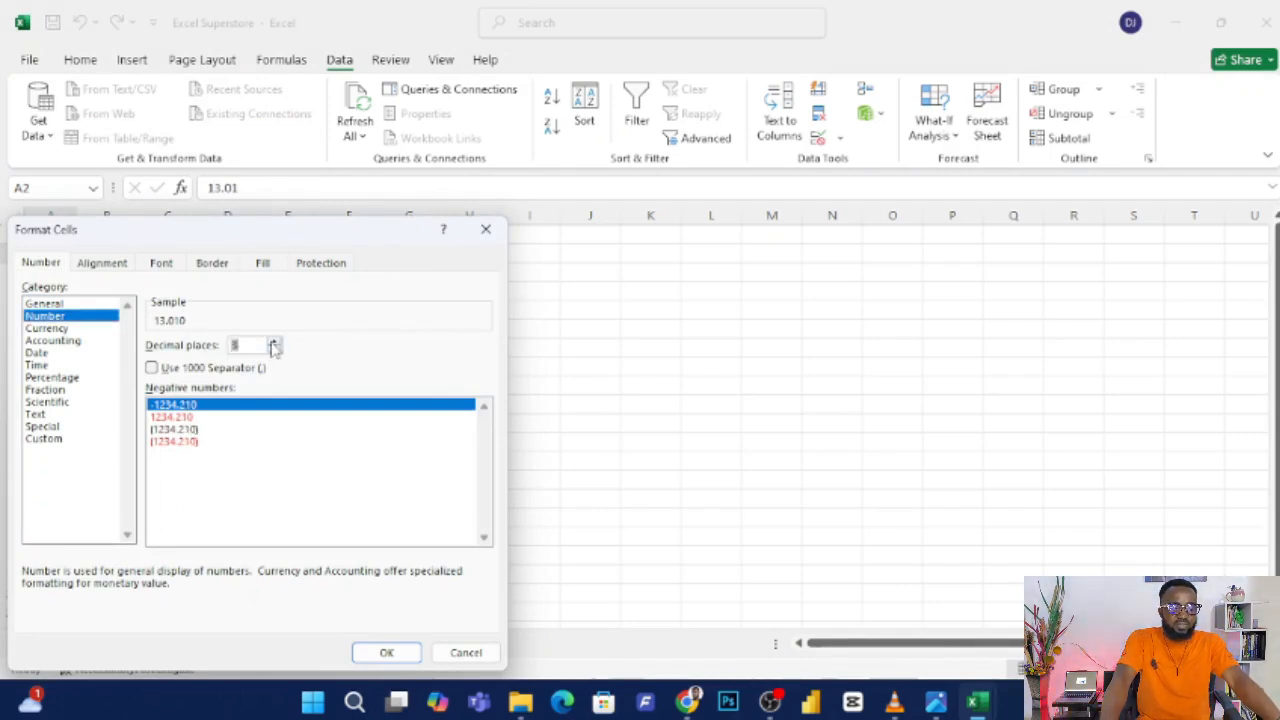
left_click(274, 343)
type("0")
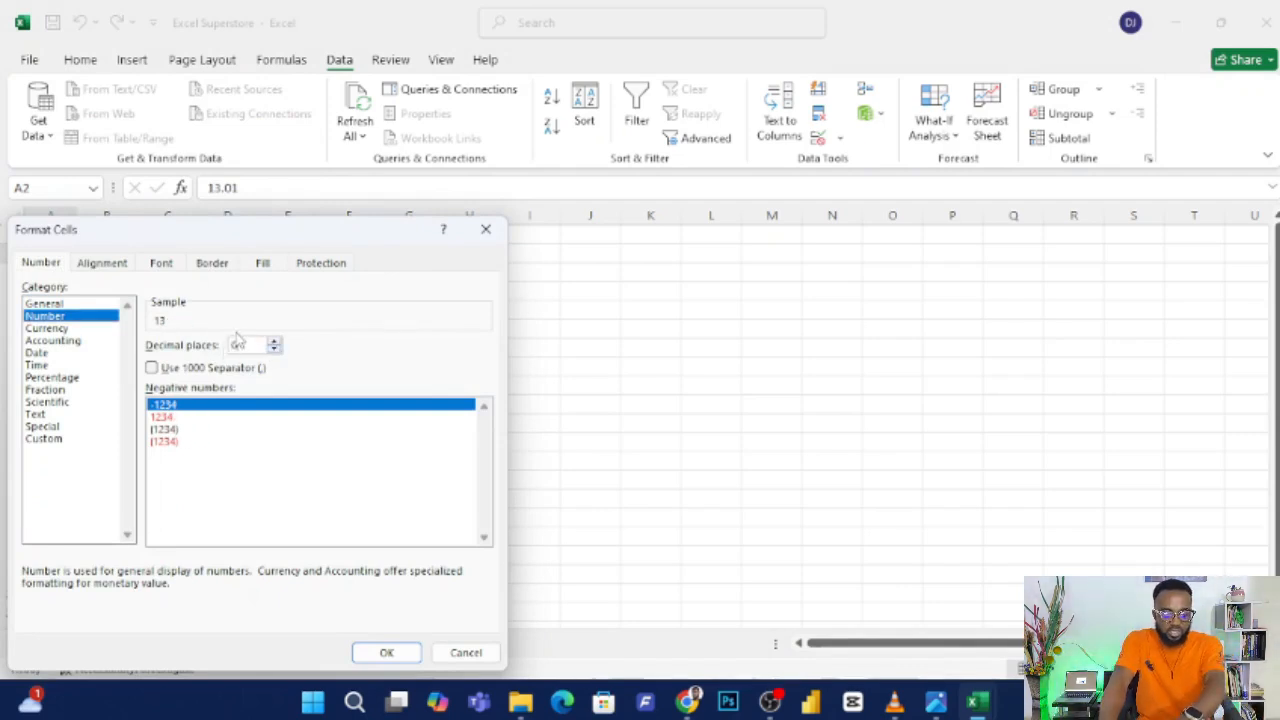
left_click(386, 653)
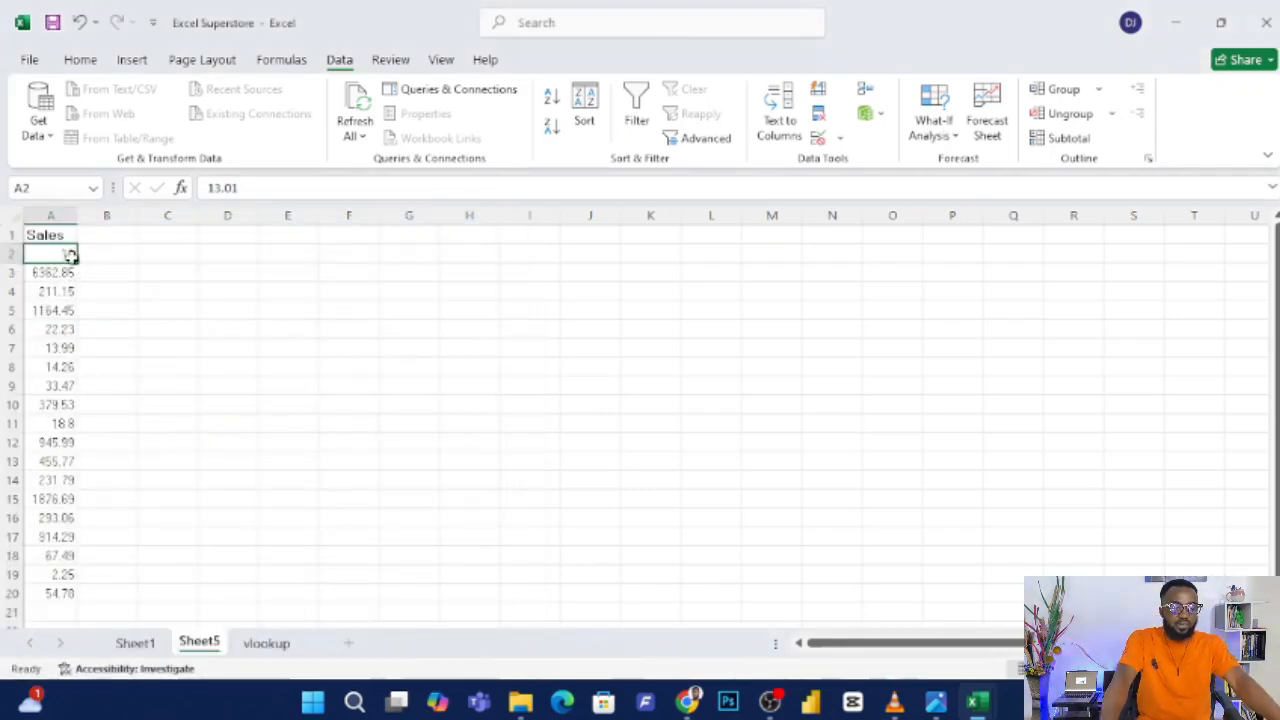
key("ctrl+c")
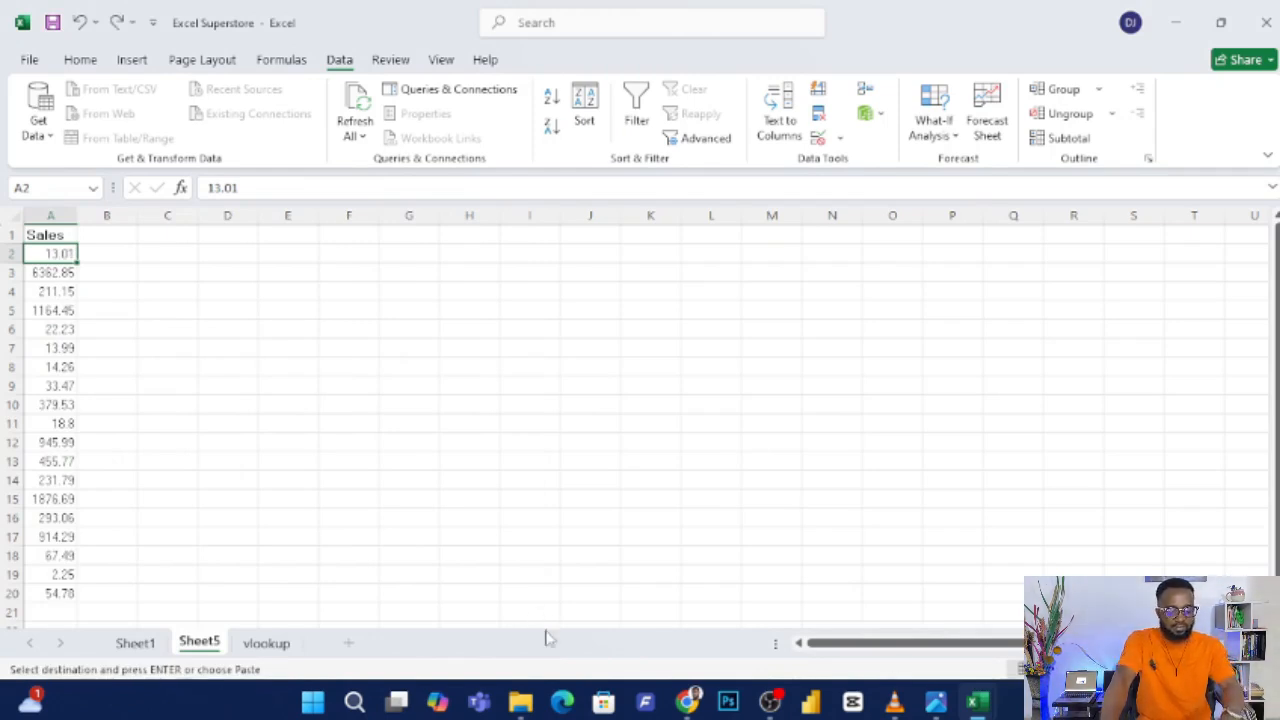
key("ctrl+v")
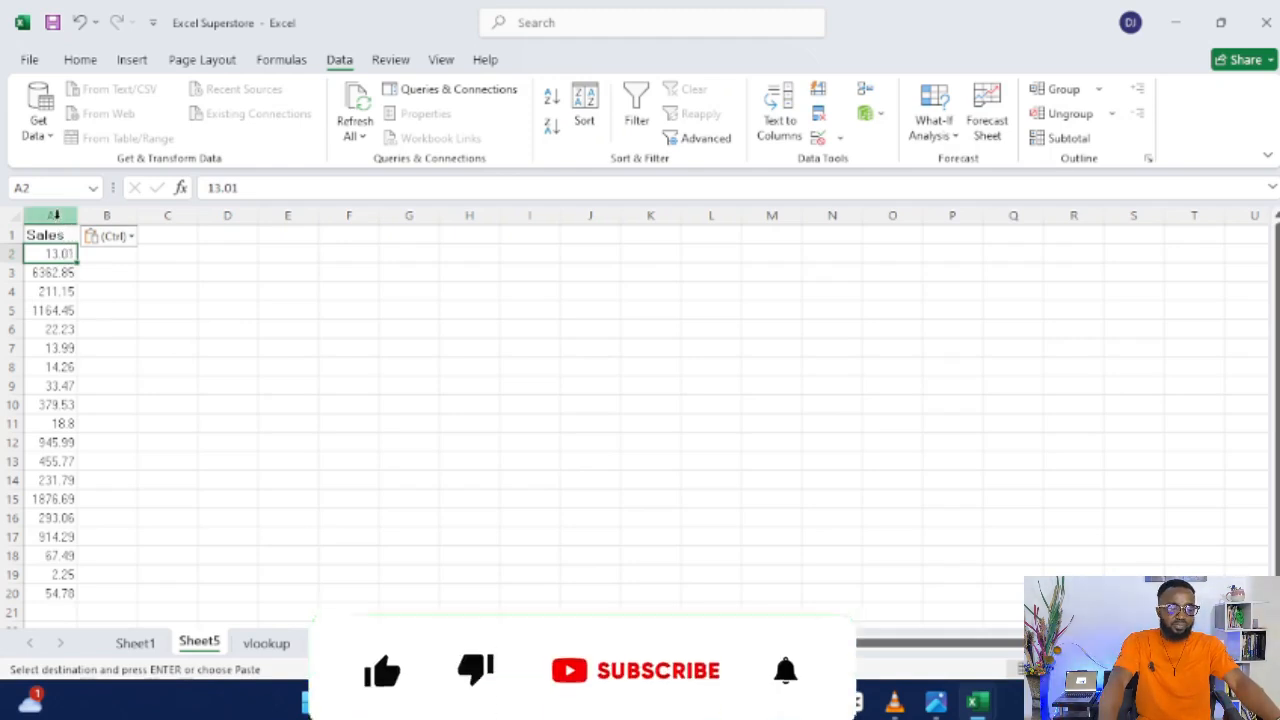
Format the whole Sales column as Number with 0 decimal places, and undo that formatting.
left_click(50, 215)
right_click(52, 380)
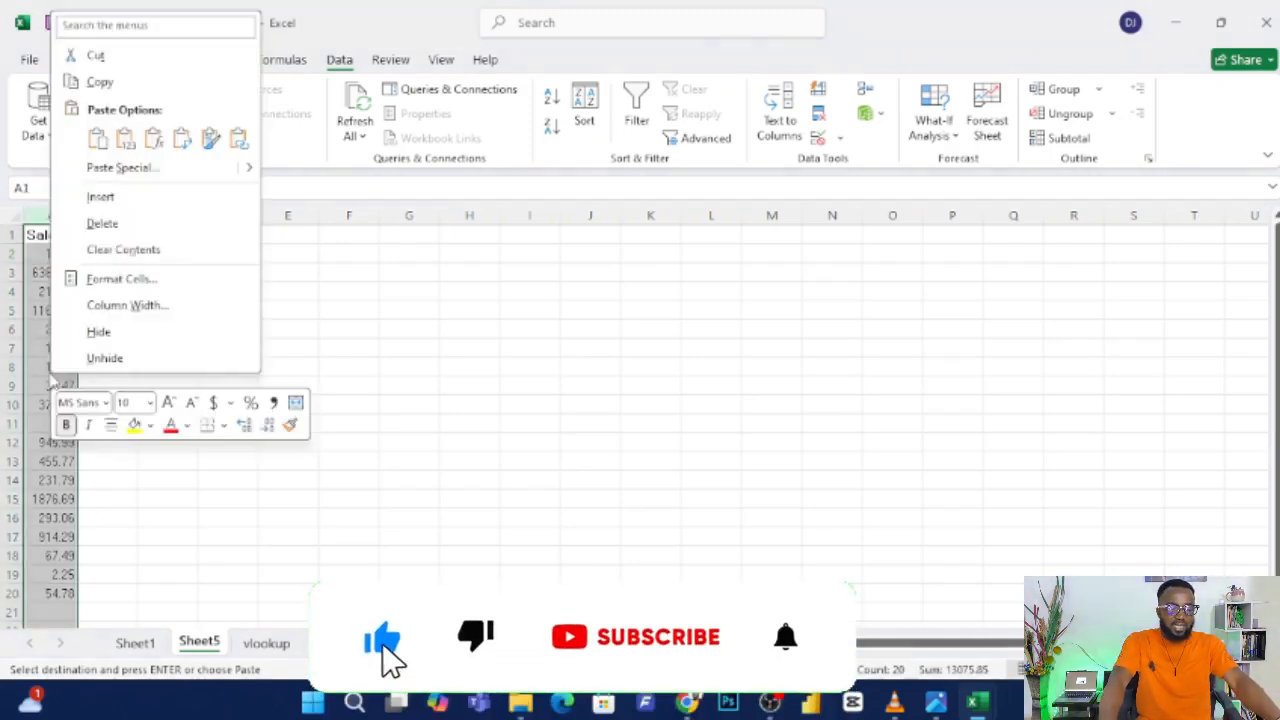
right_click(72, 478)
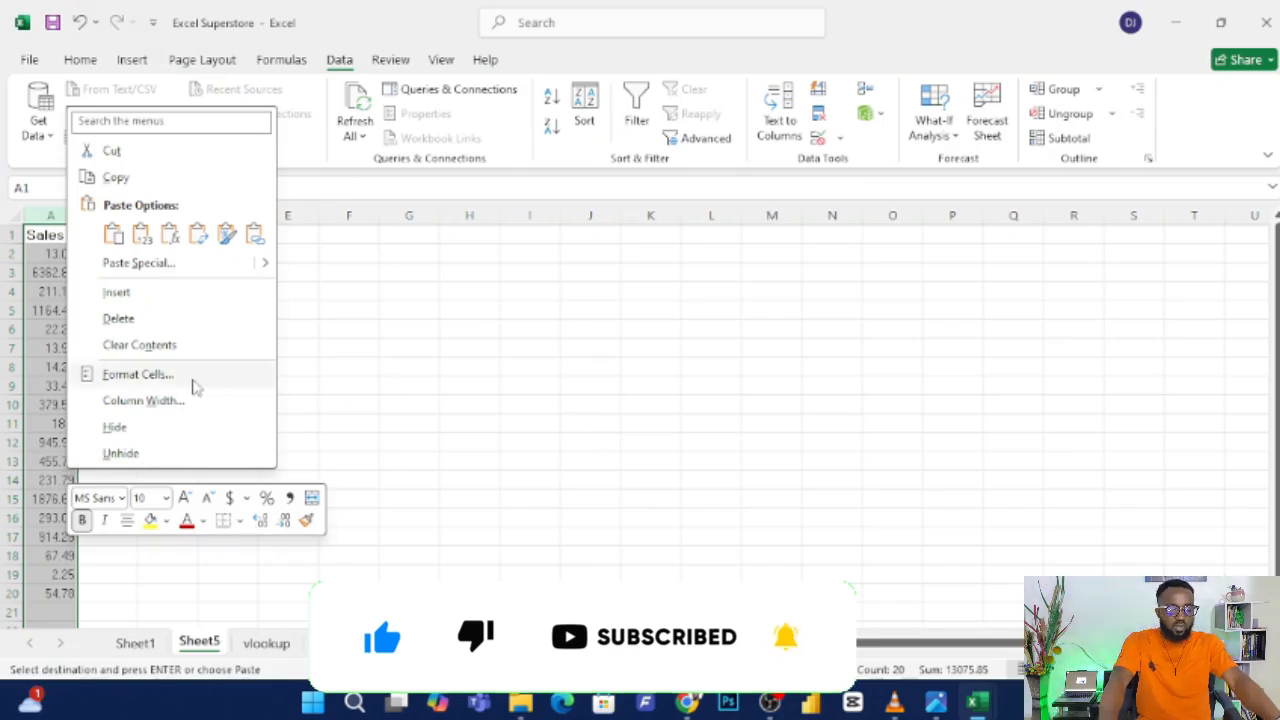
left_click(192, 376)
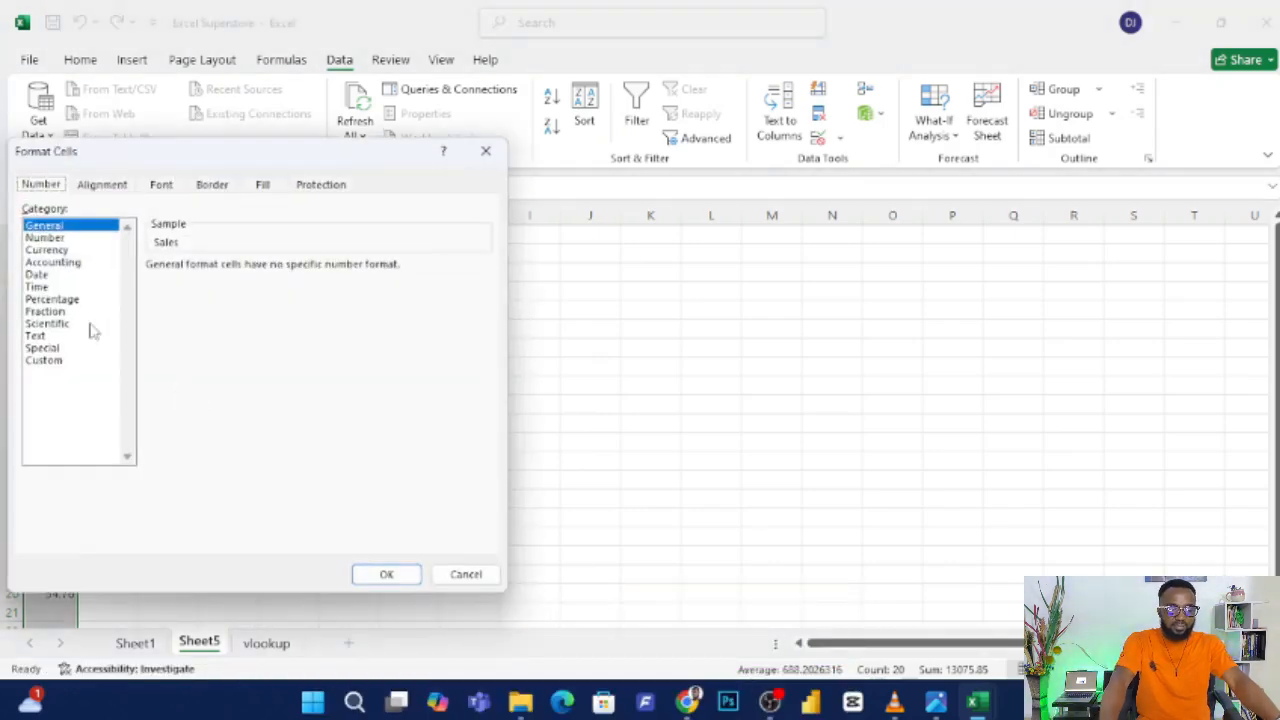
left_click(63, 240)
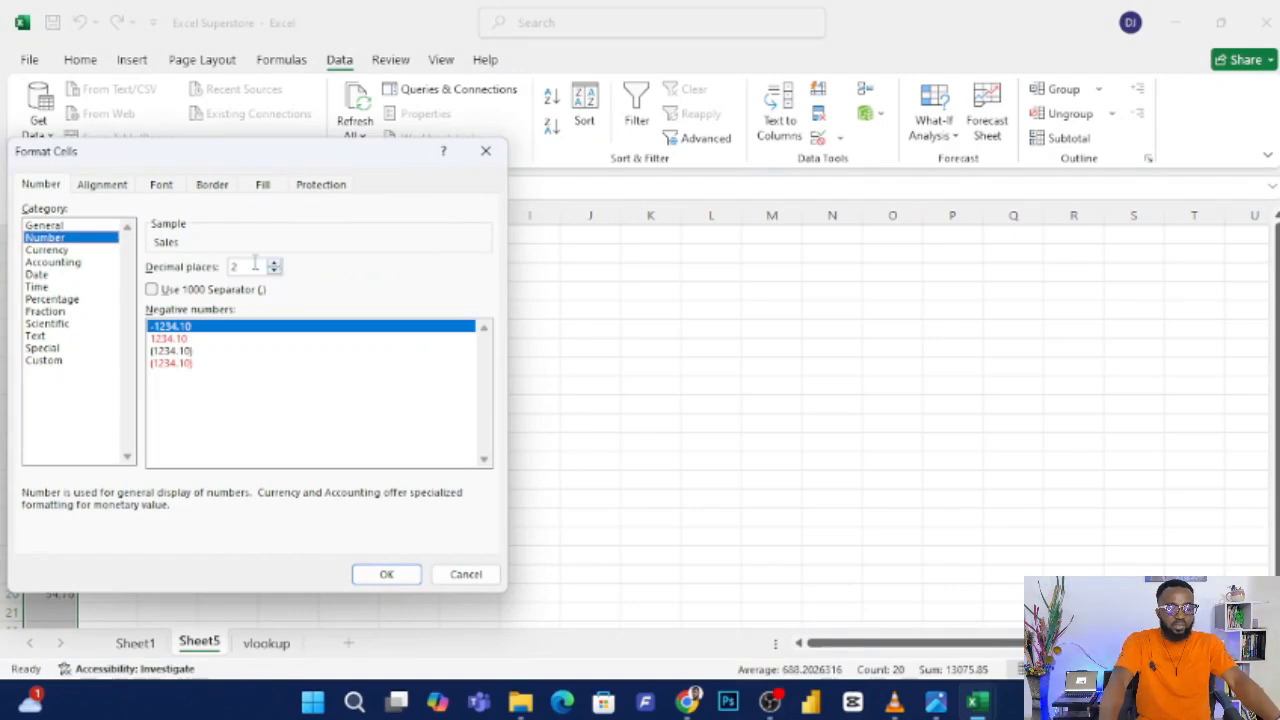
type("0")
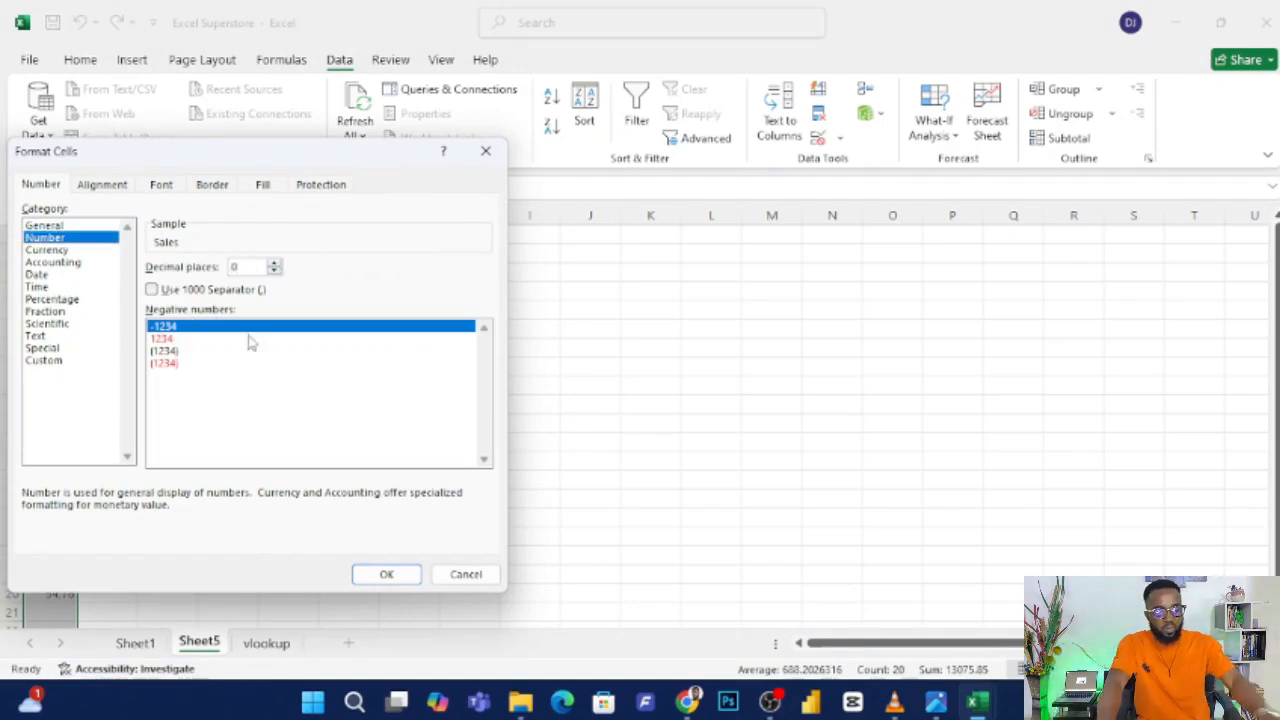
left_click(386, 574)
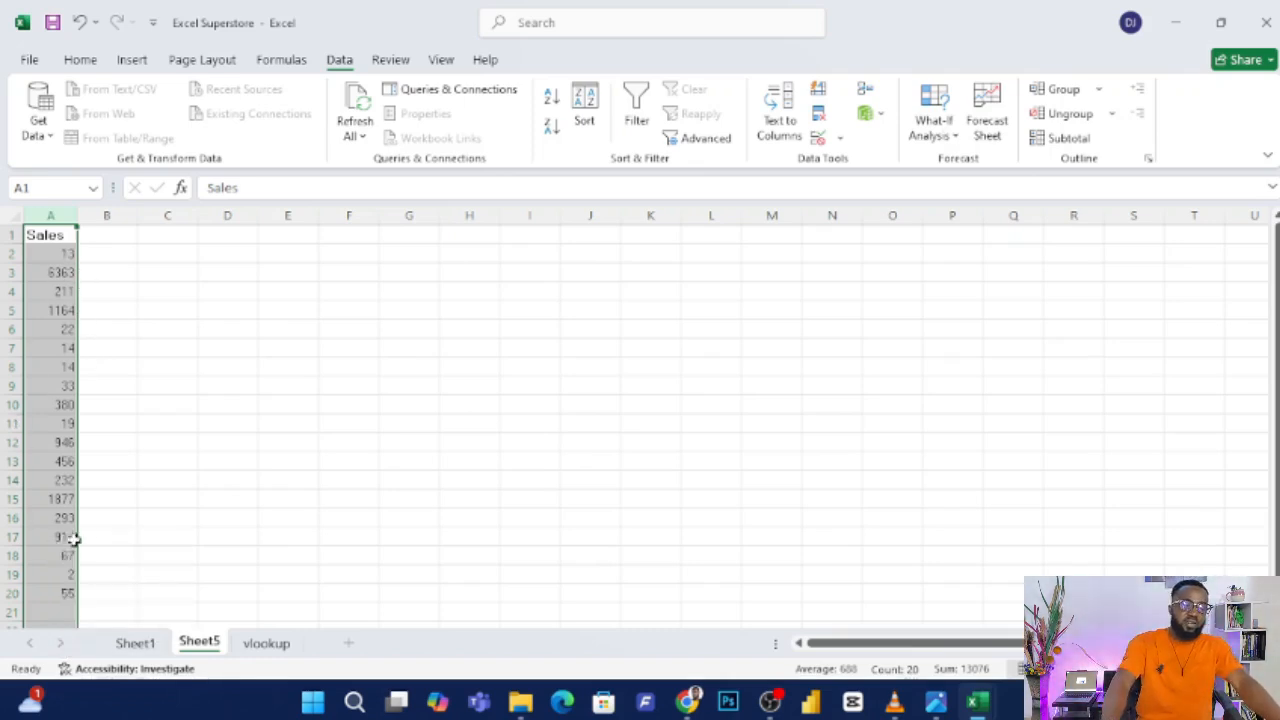
left_click(129, 465)
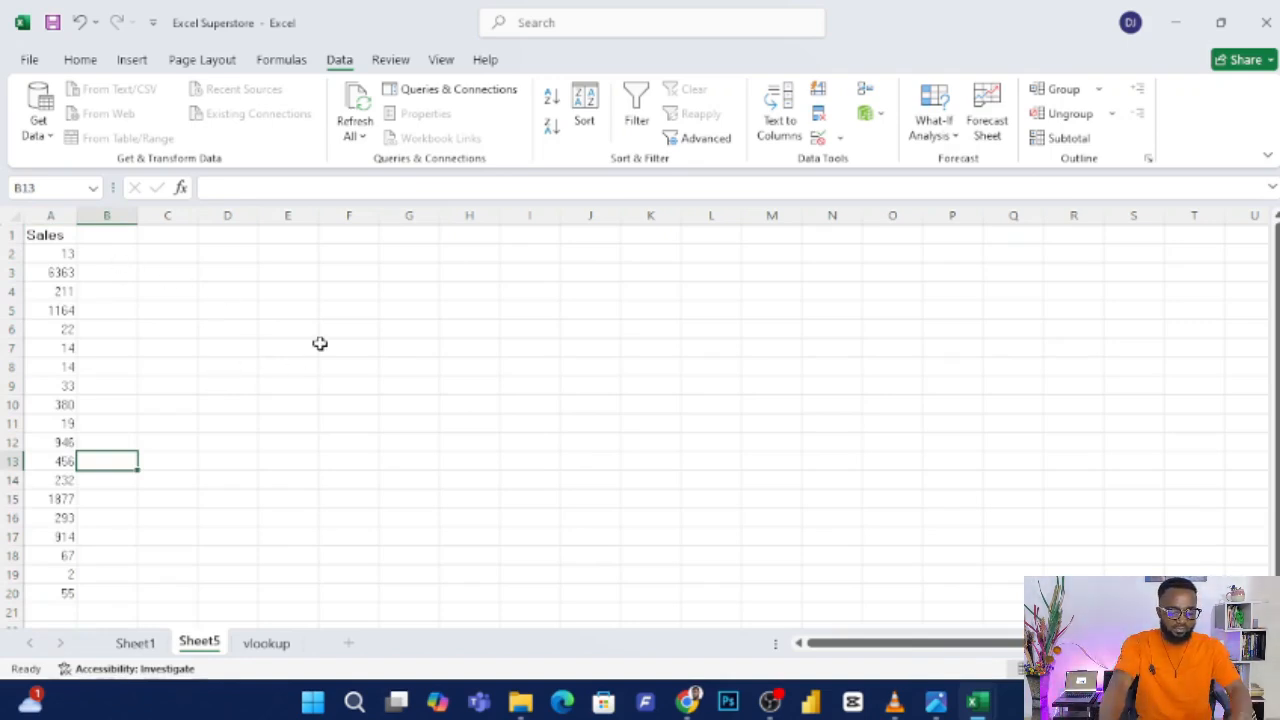
key("ctrl+z")
left_click(148, 270)
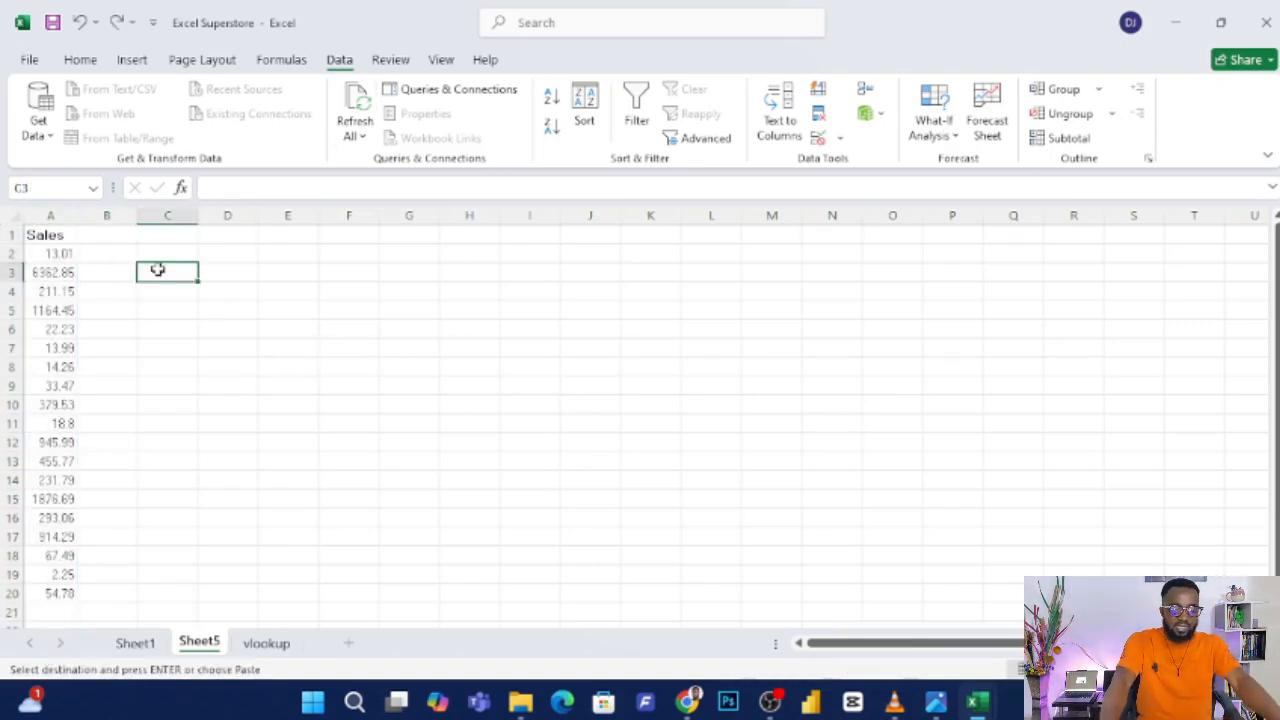
Increase the decimals of the sales values in A2:A20 to four places.
left_click(79, 61)
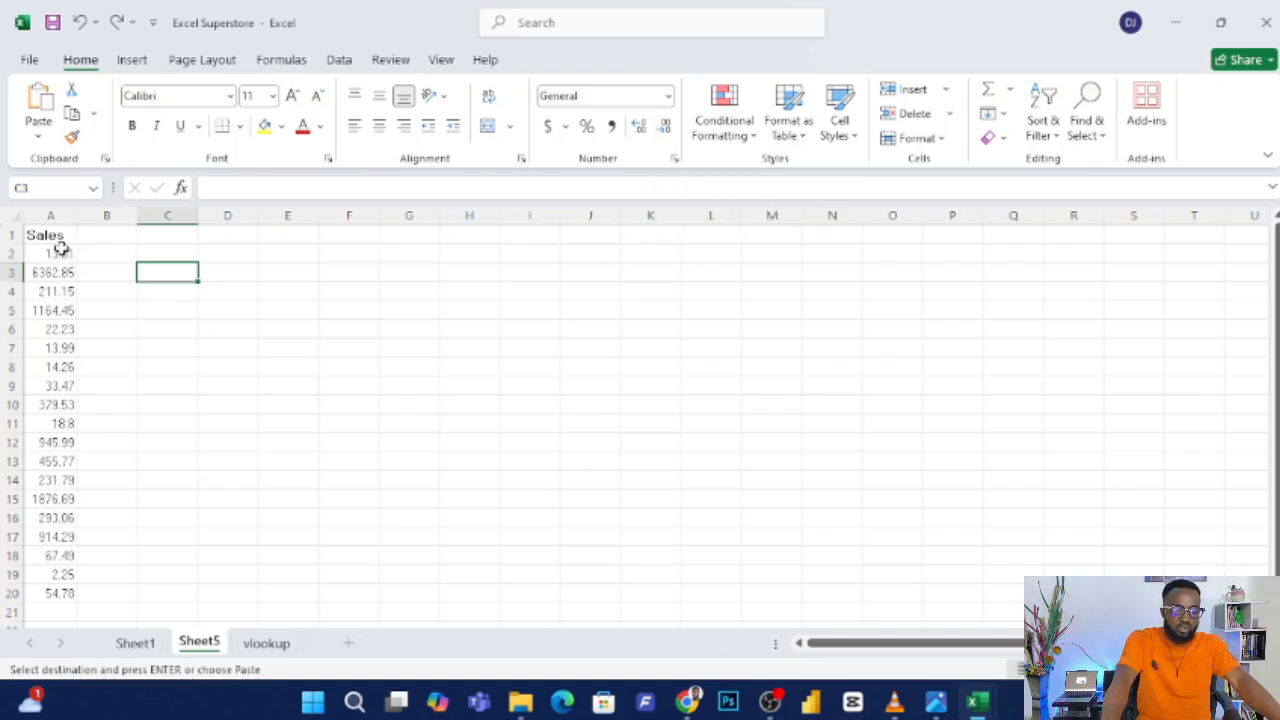
left_click_drag(61, 254, 59, 592)
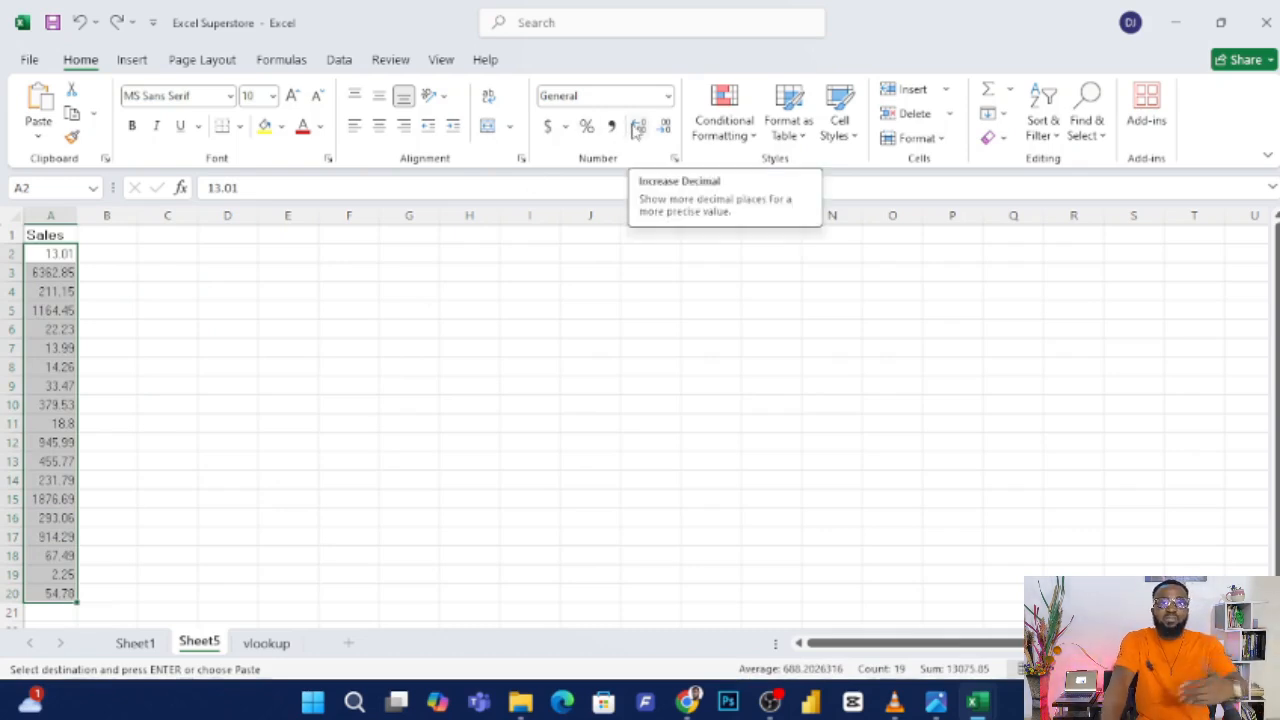
left_click(637, 128)
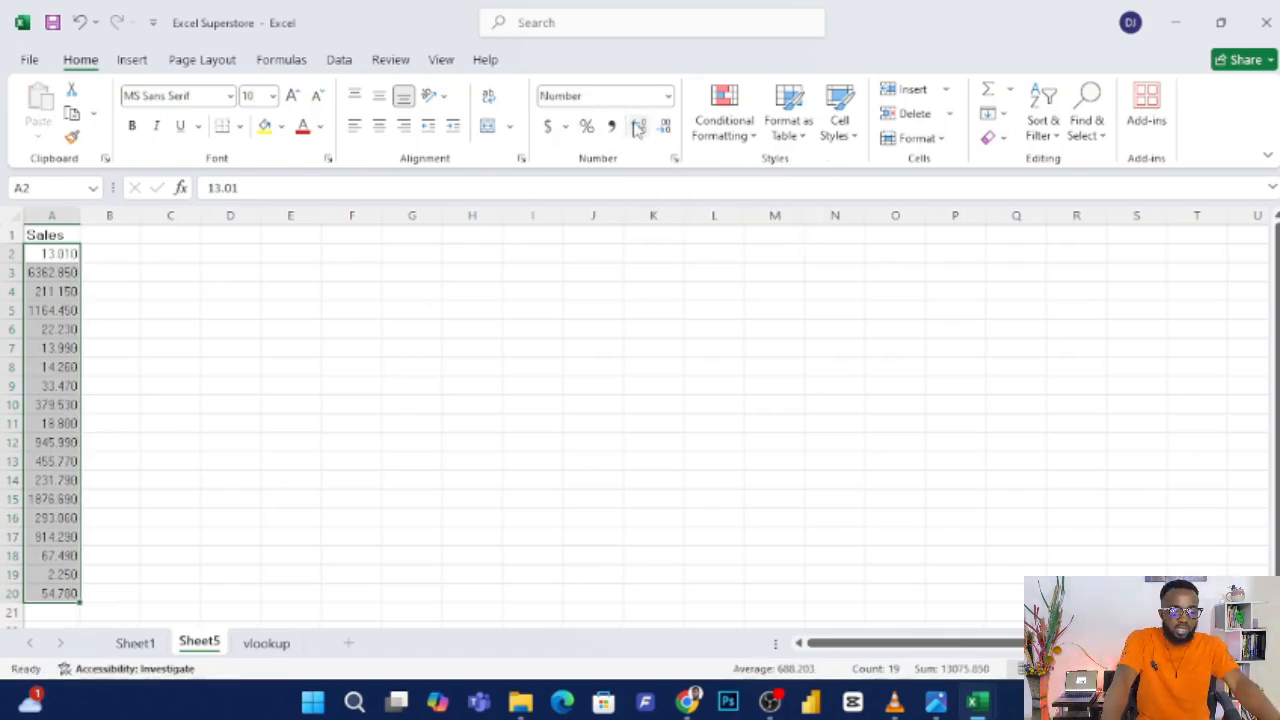
left_click(637, 128)
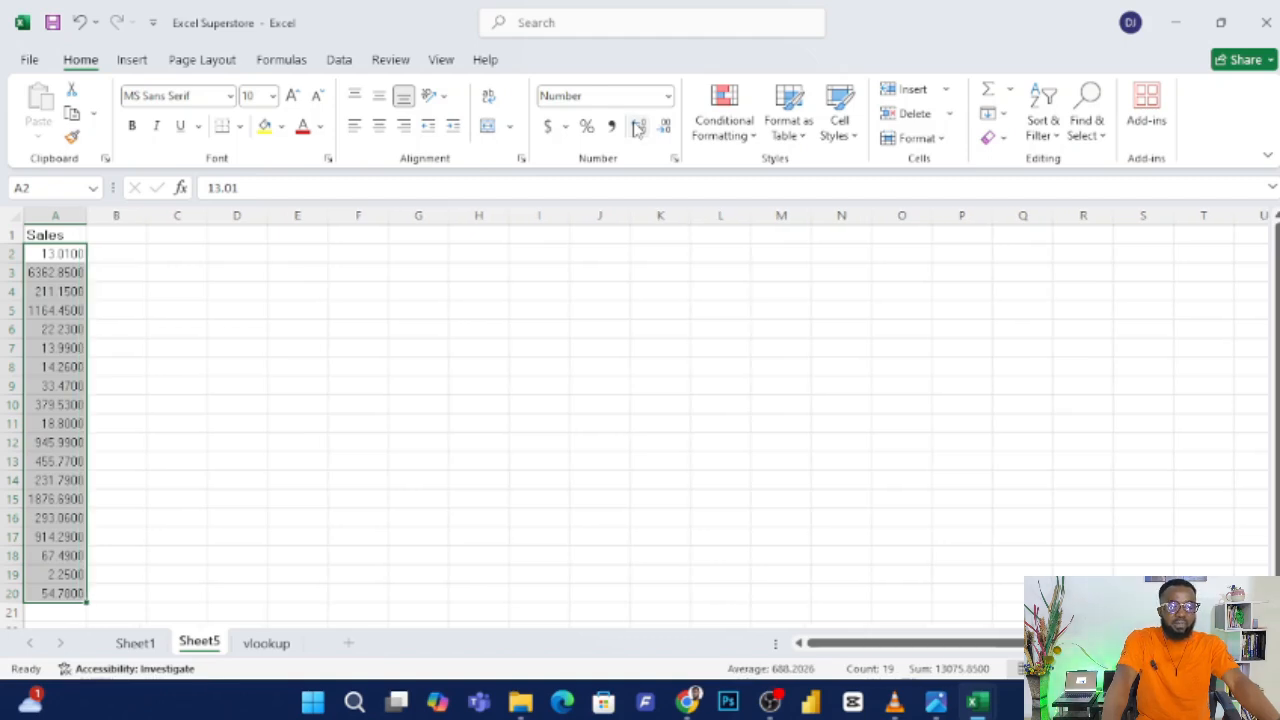
Decrease the decimals of the sales values in A2:A20 to zero places.
left_click(666, 130)
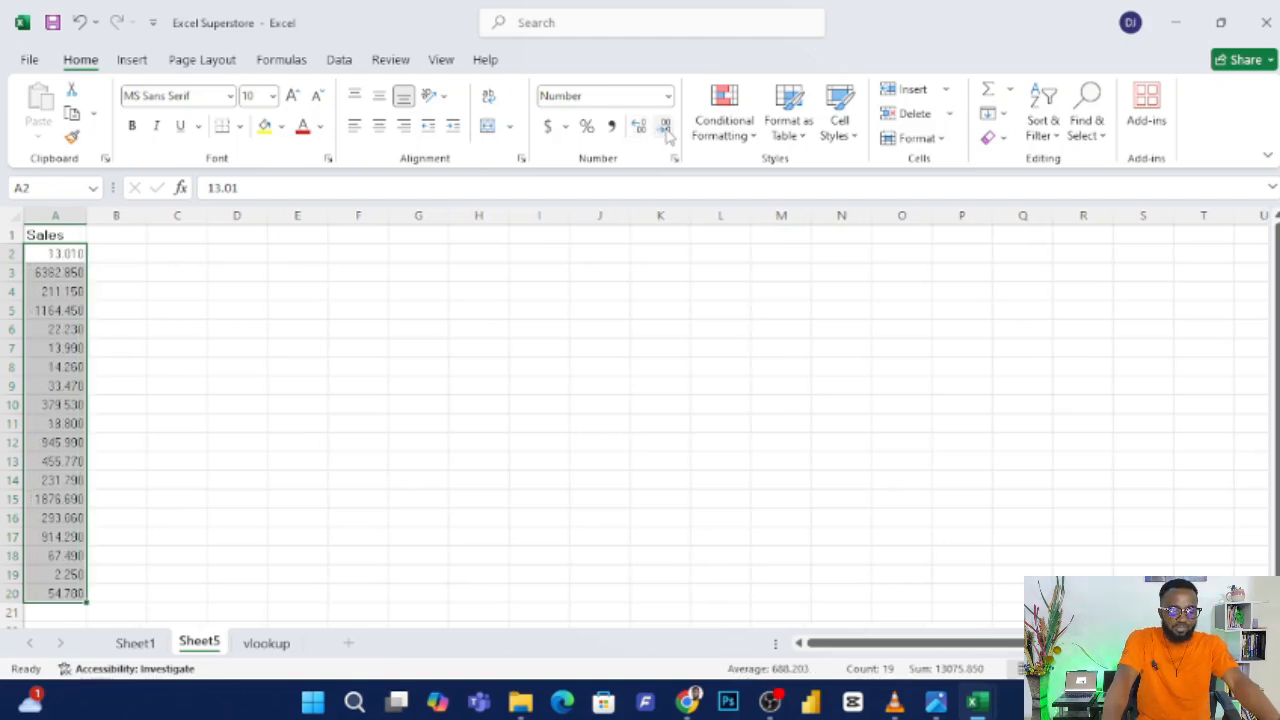
left_click(666, 130)
left_click(666, 130)
left_click(666, 130)
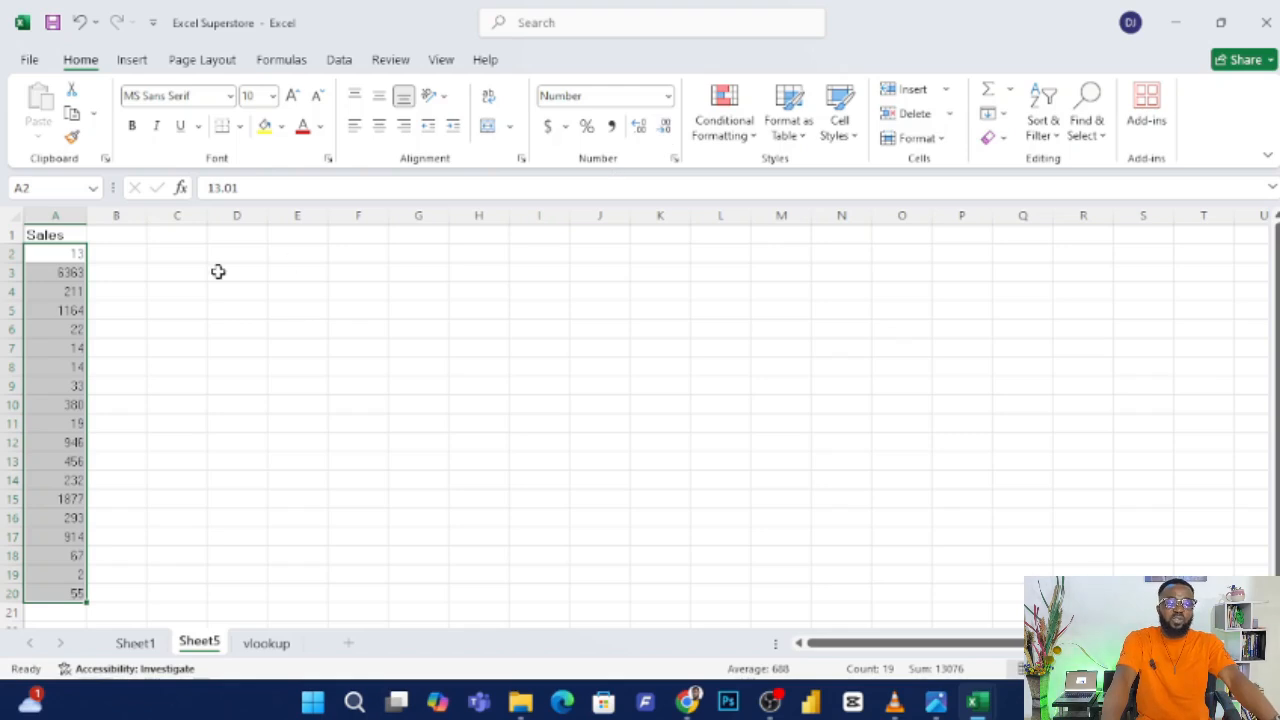
Look through the number formats available for the Sales column without applying one.
left_click(935, 703)
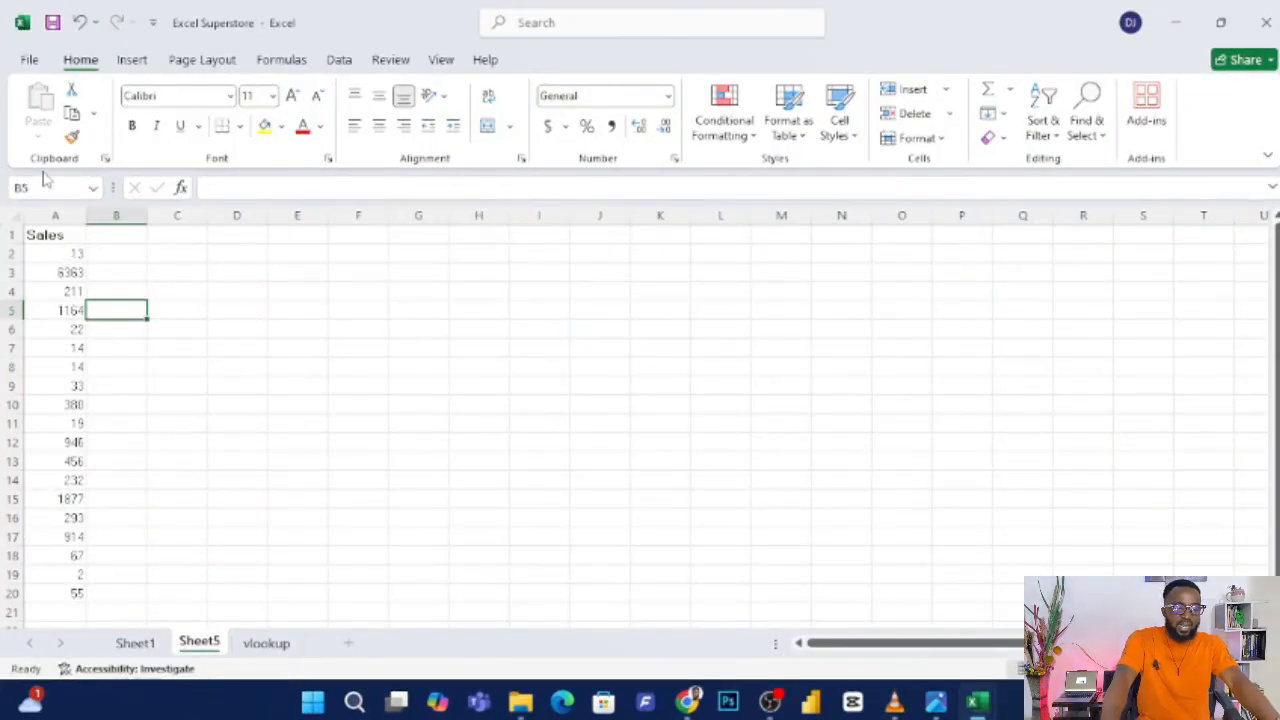
left_click(45, 234)
key("ctrl+shift+Down")
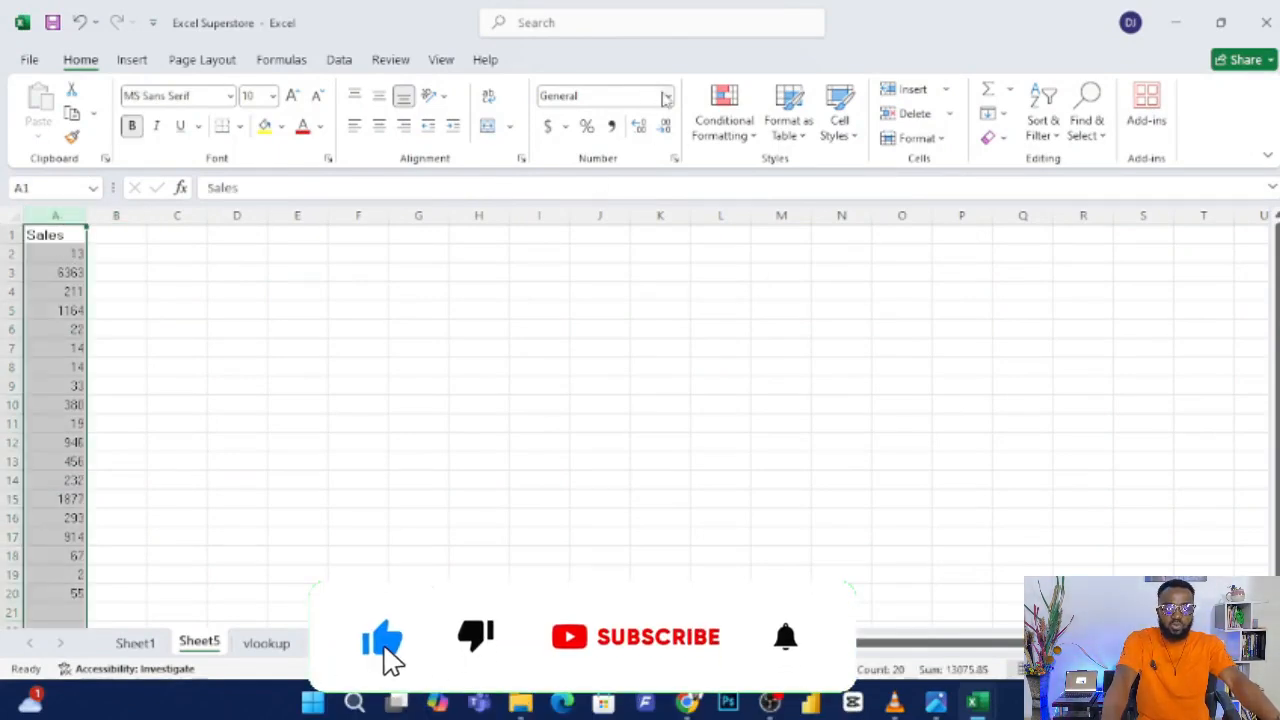
left_click(667, 96)
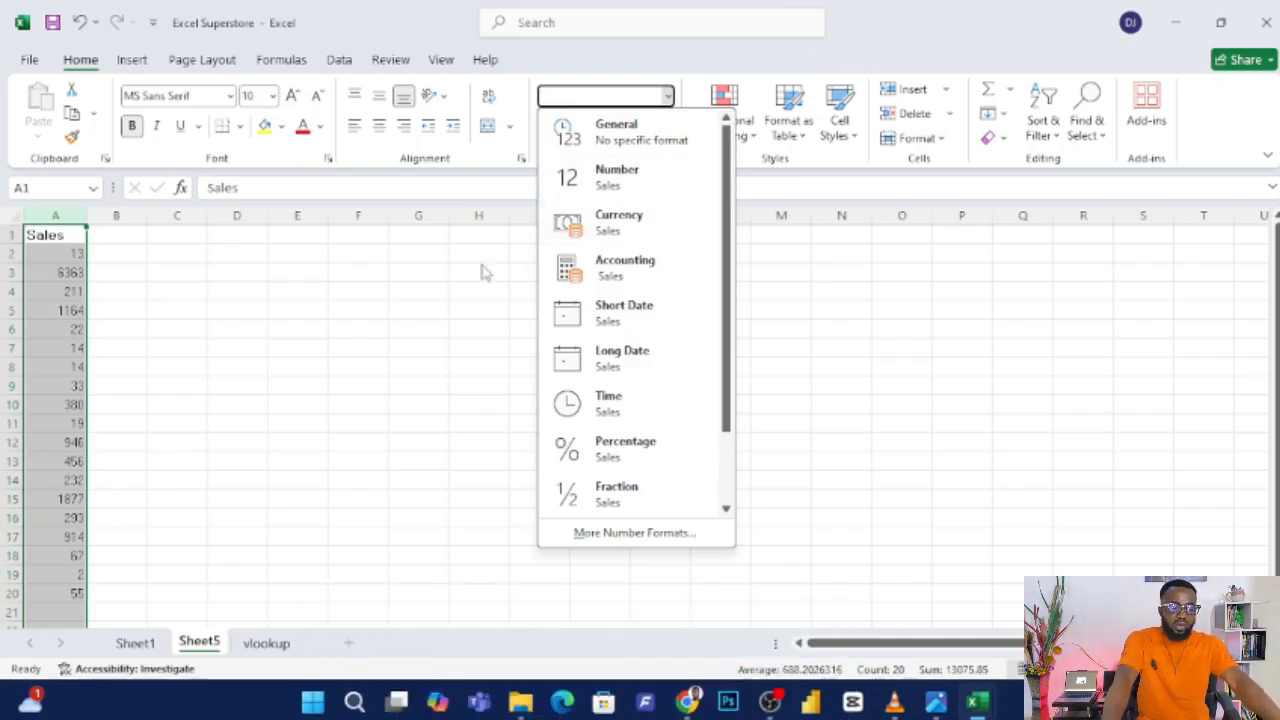
left_click(75, 257)
left_click(72, 252)
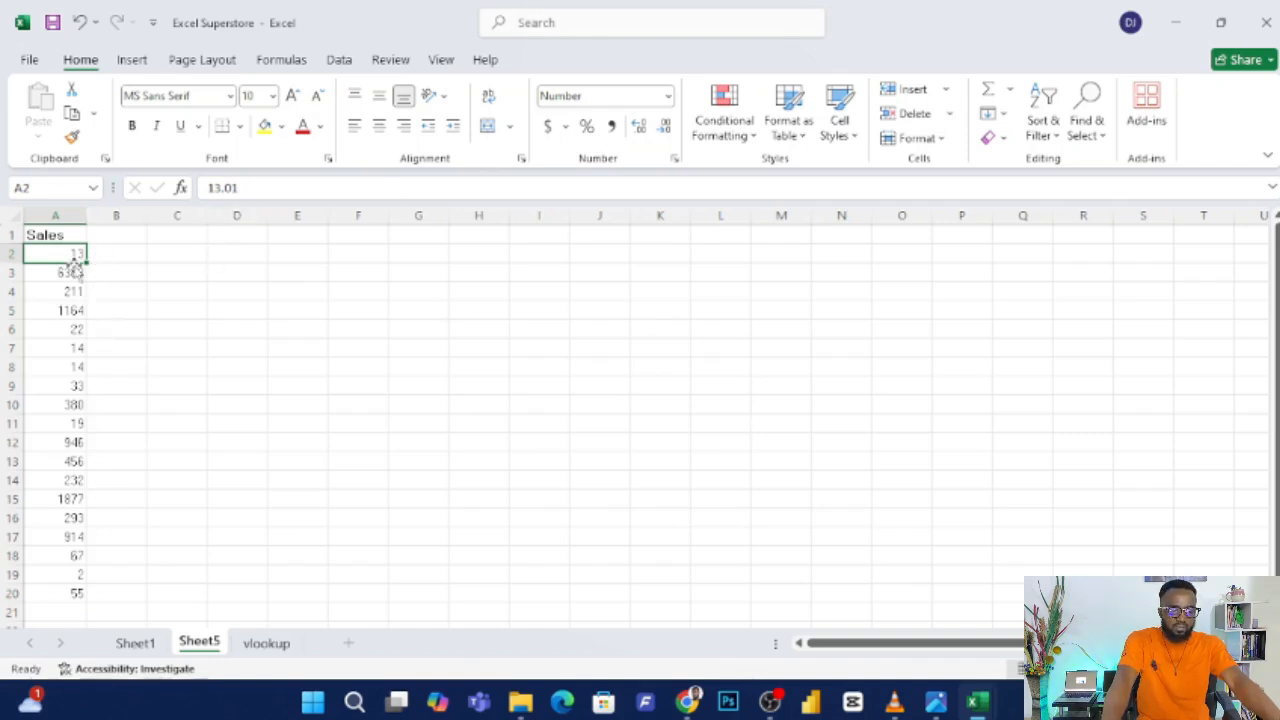
Apply the Currency format to the sales value in cell A3.
left_click(75, 271)
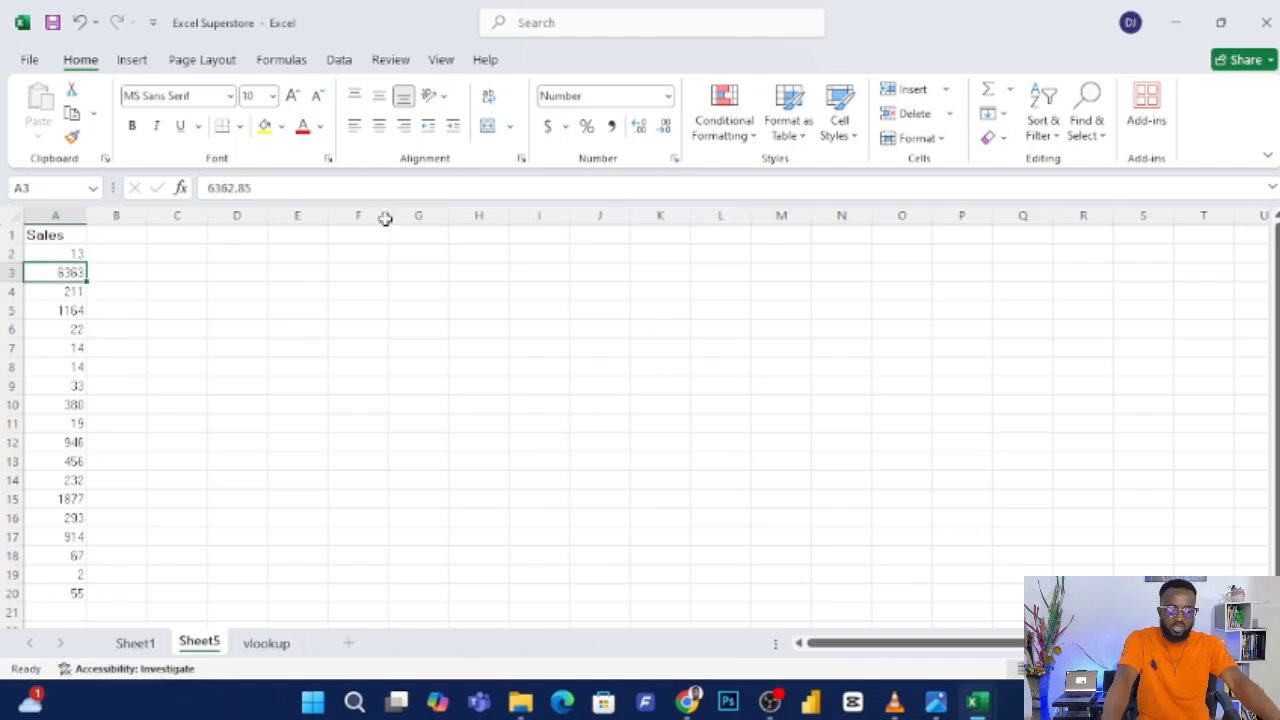
left_click(634, 95)
left_click(667, 95)
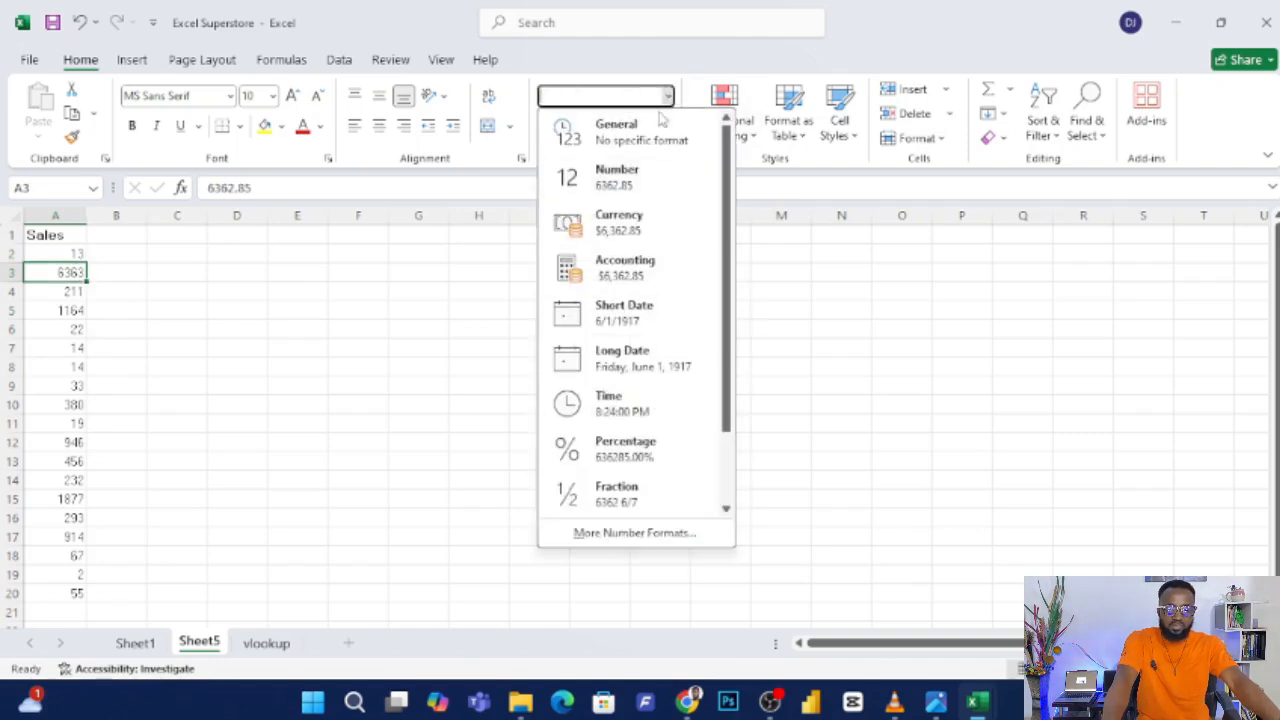
left_click(628, 220)
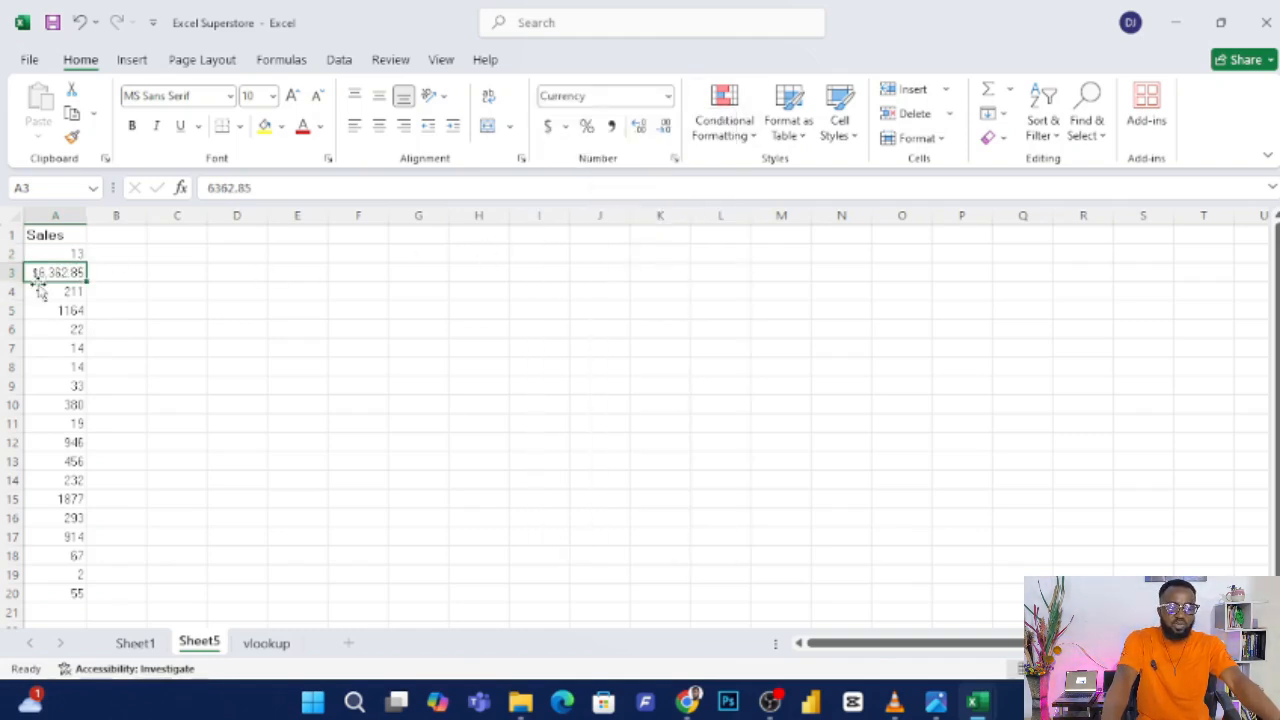
Apply the Currency format to the entire Sales column.
left_click(74, 212)
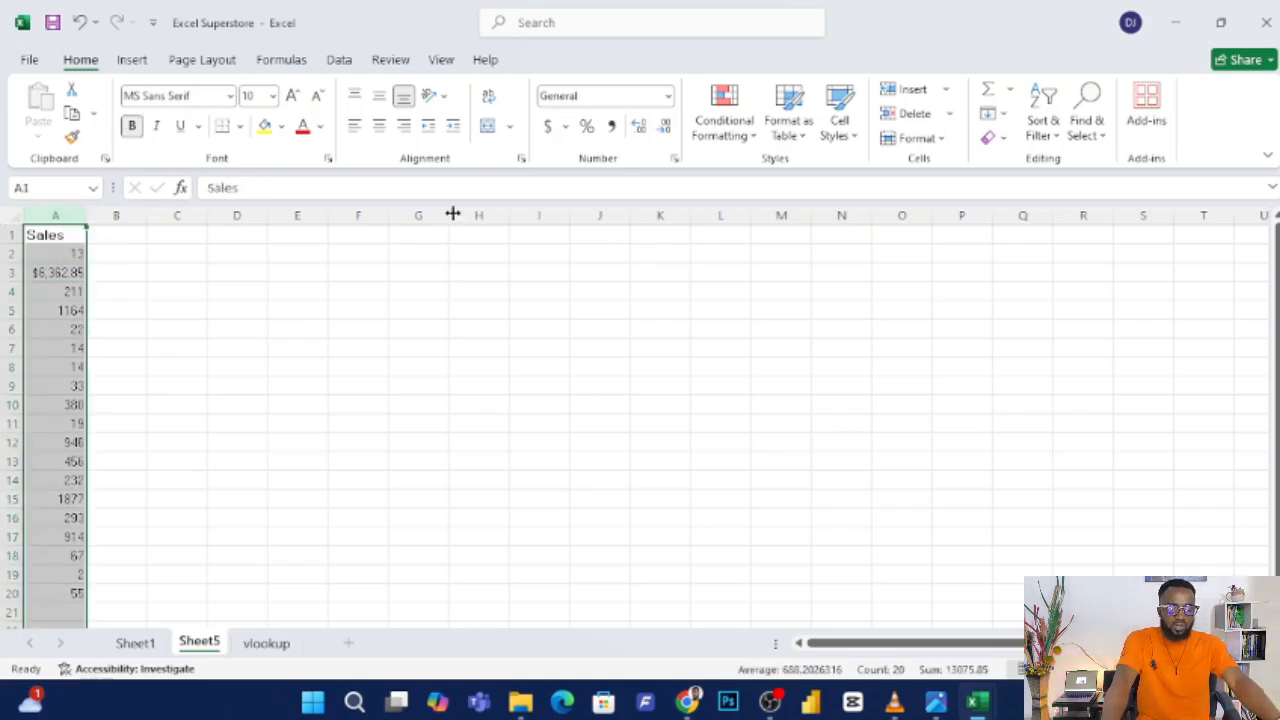
left_click(668, 96)
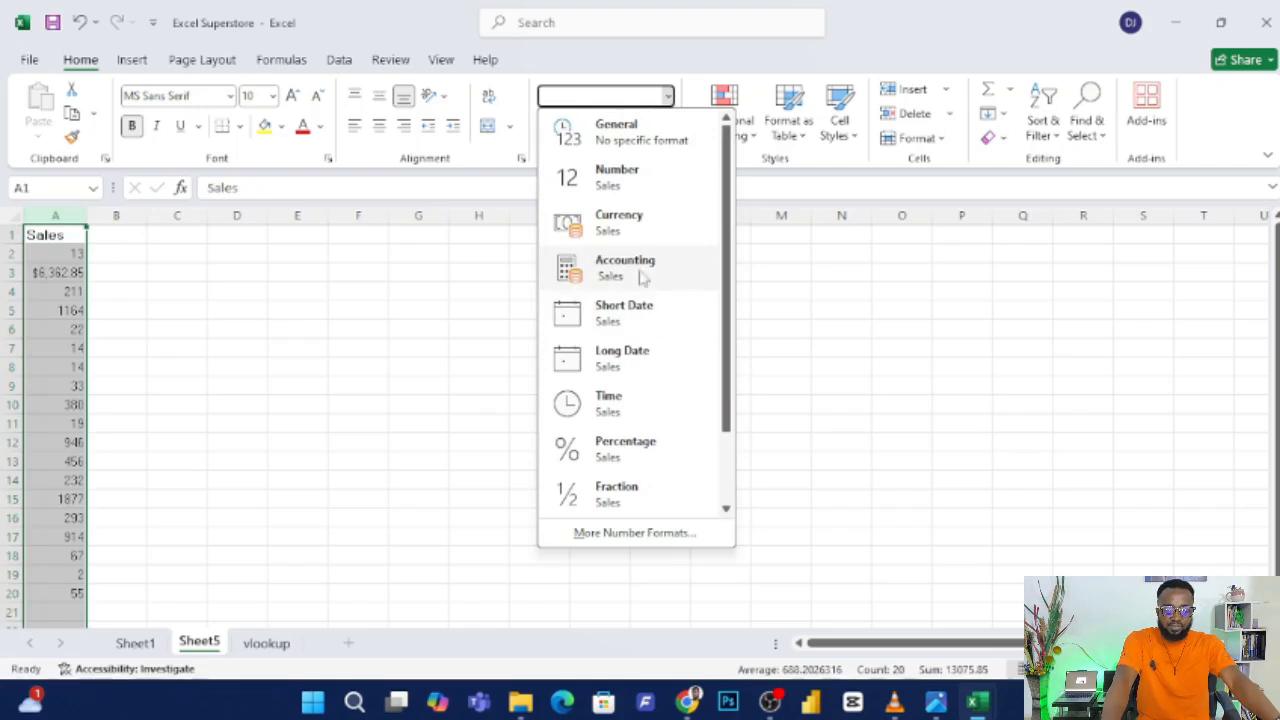
left_click(645, 226)
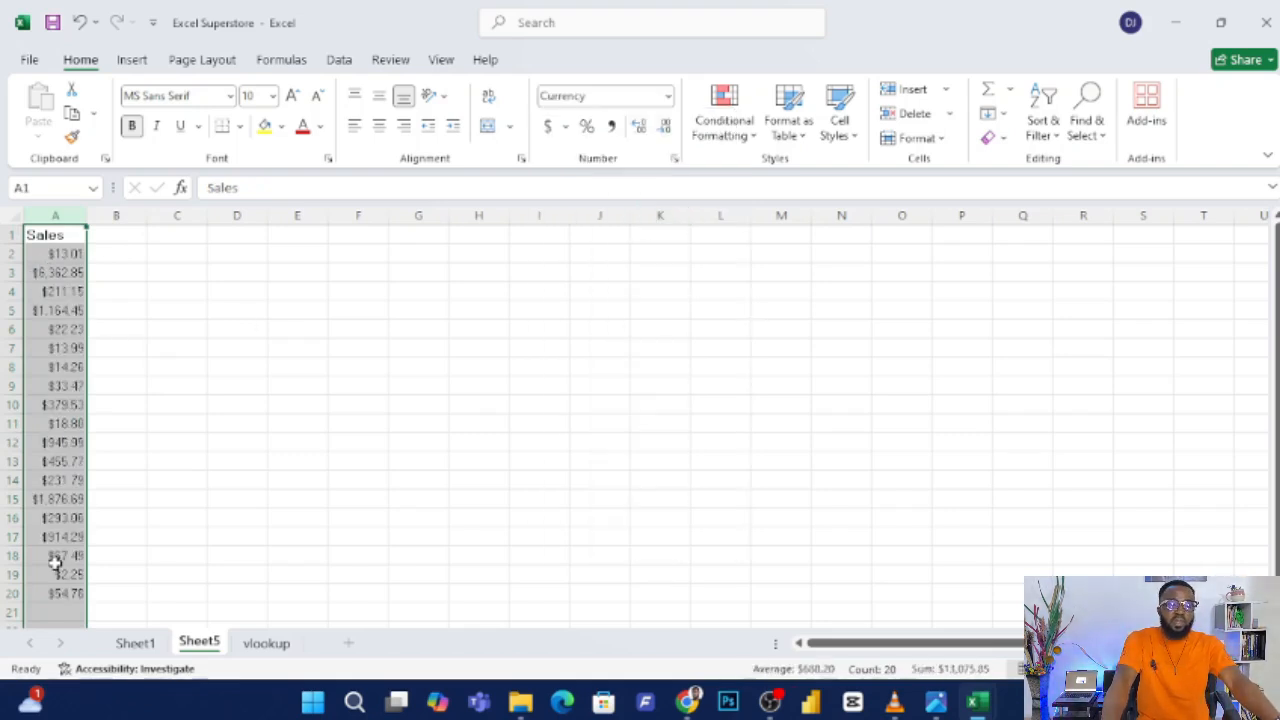
Change the Sales column to the Accounting format with the ¥ Chinese (Simplified, Mainland China) currency.
left_click(668, 97)
left_click(628, 258)
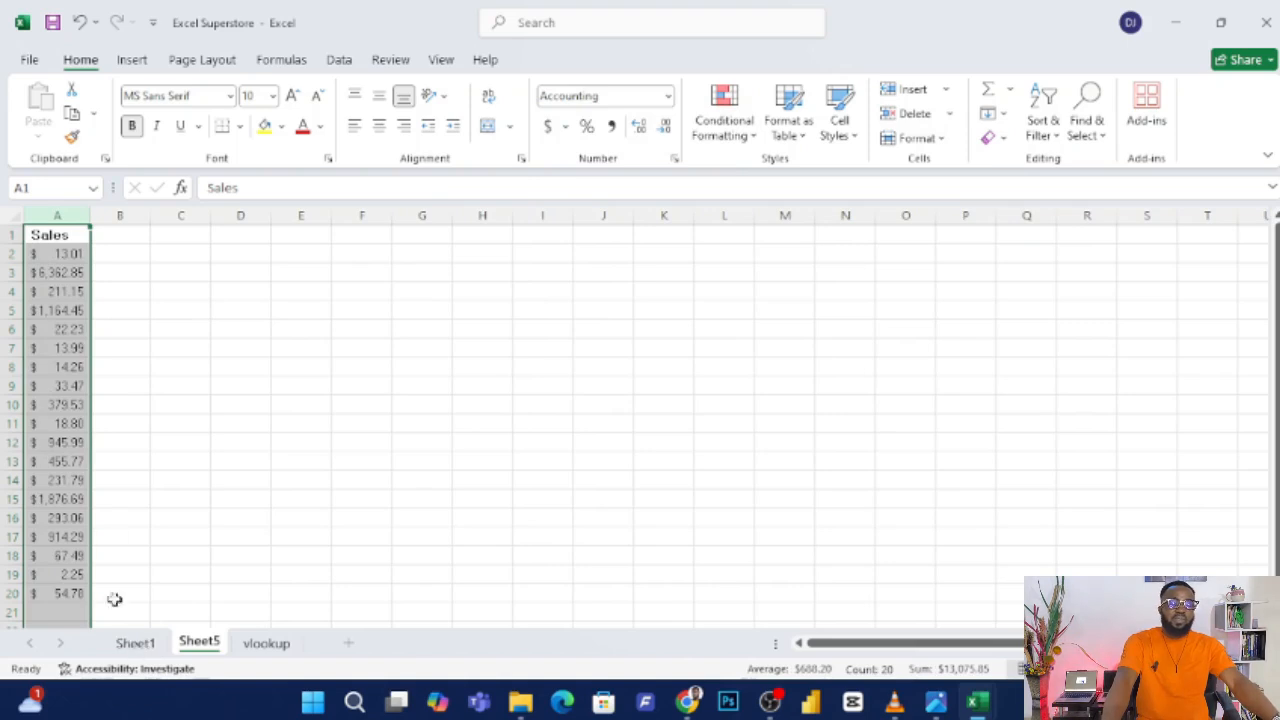
left_click(564, 126)
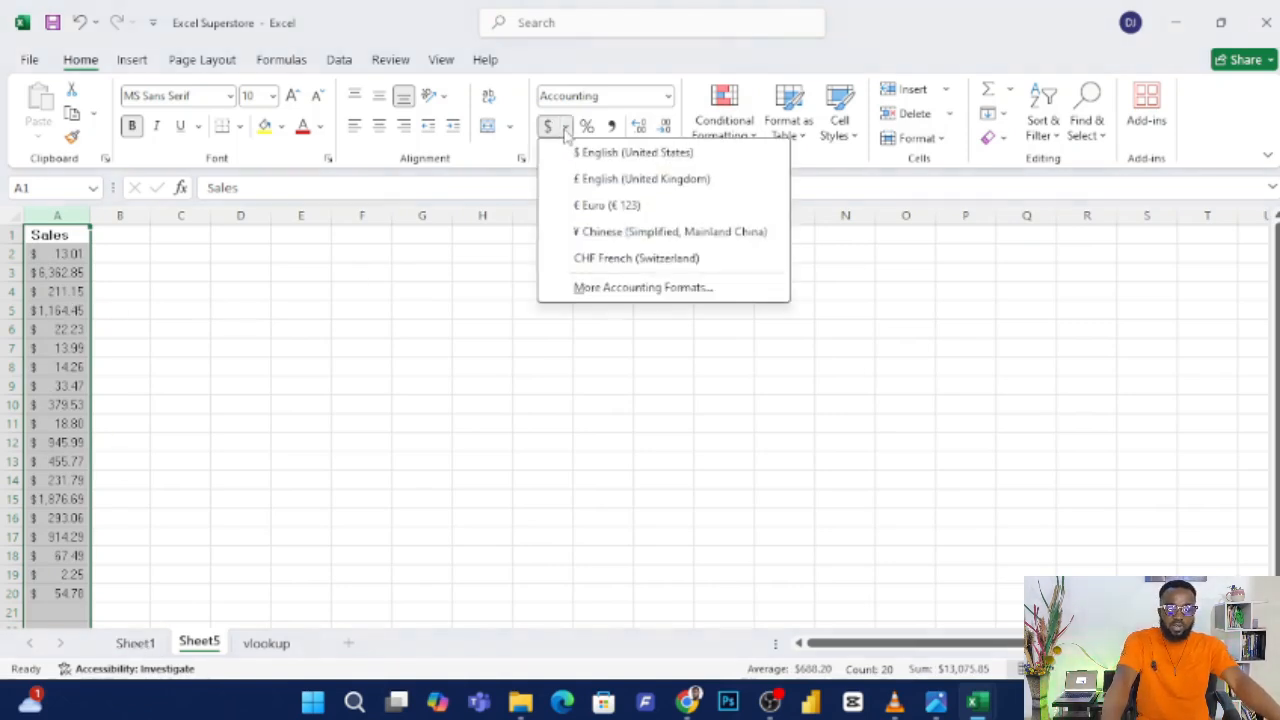
left_click(632, 233)
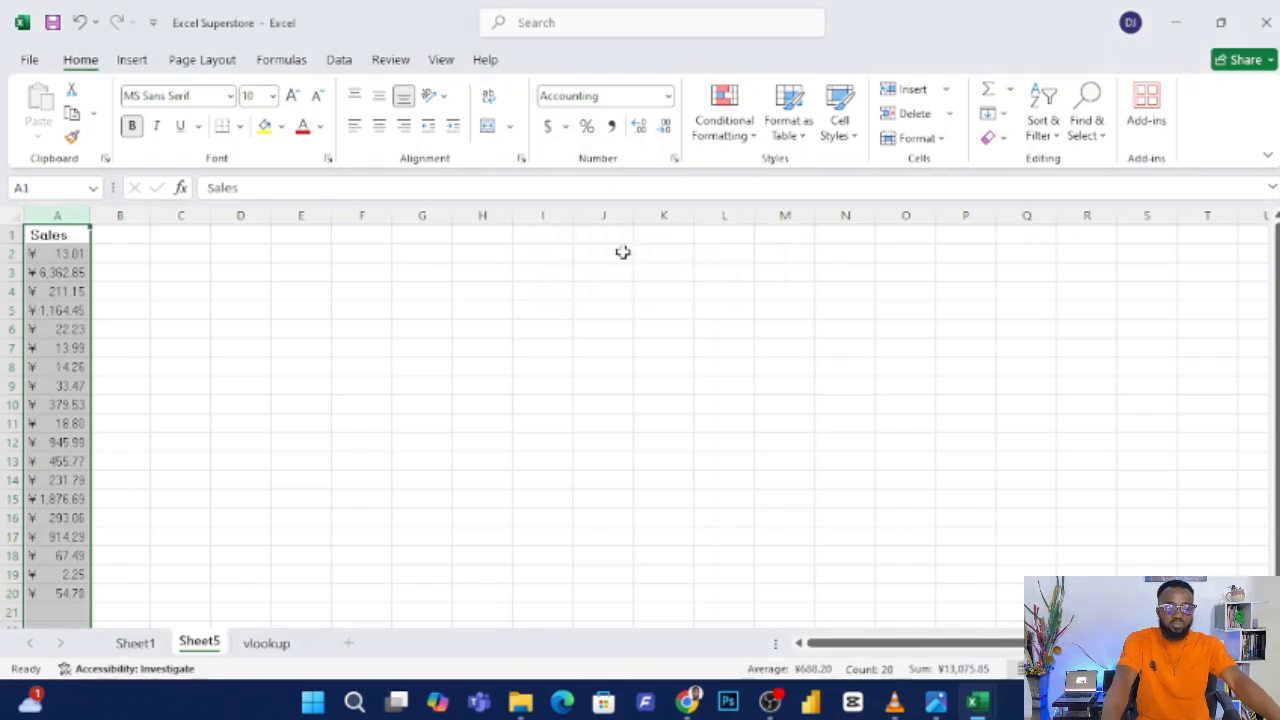
Switch the Sales column's accounting currency to £ English (United Kingdom).
left_click(565, 126)
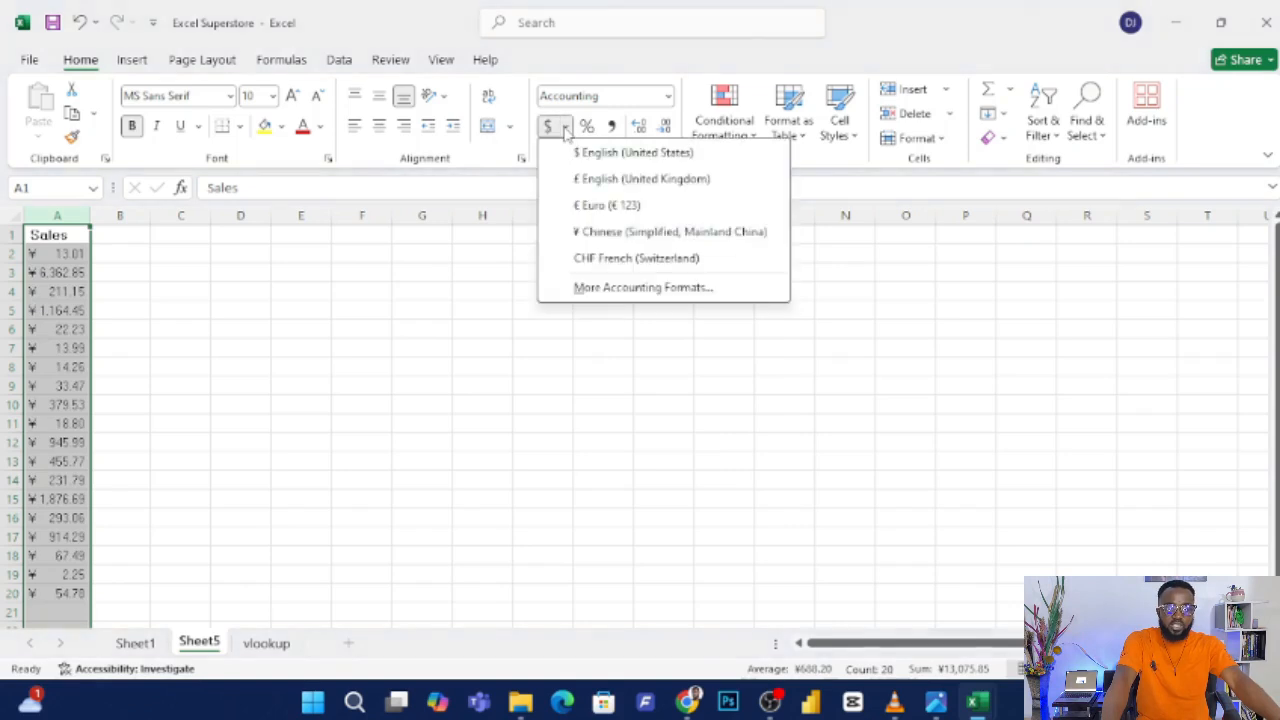
left_click(641, 178)
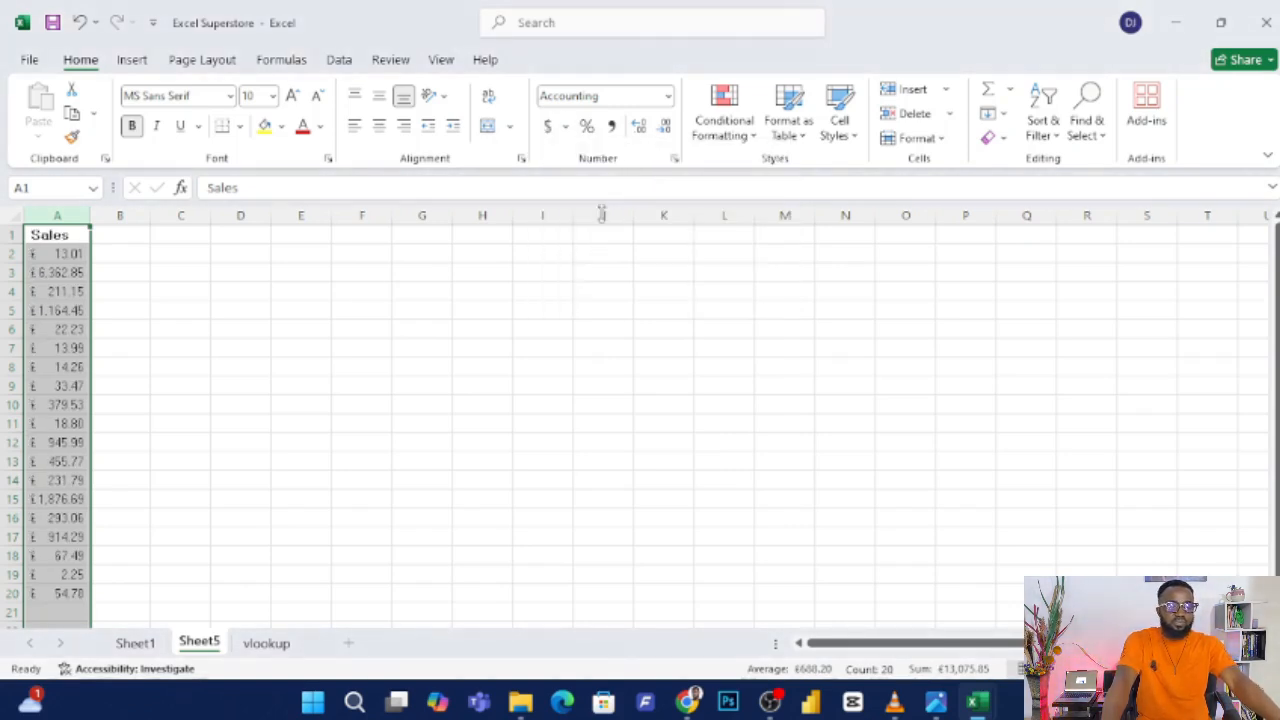
Change the Sales column's Accounting format to the ₦ Igbo currency symbol with 2 decimal places.
left_click(565, 126)
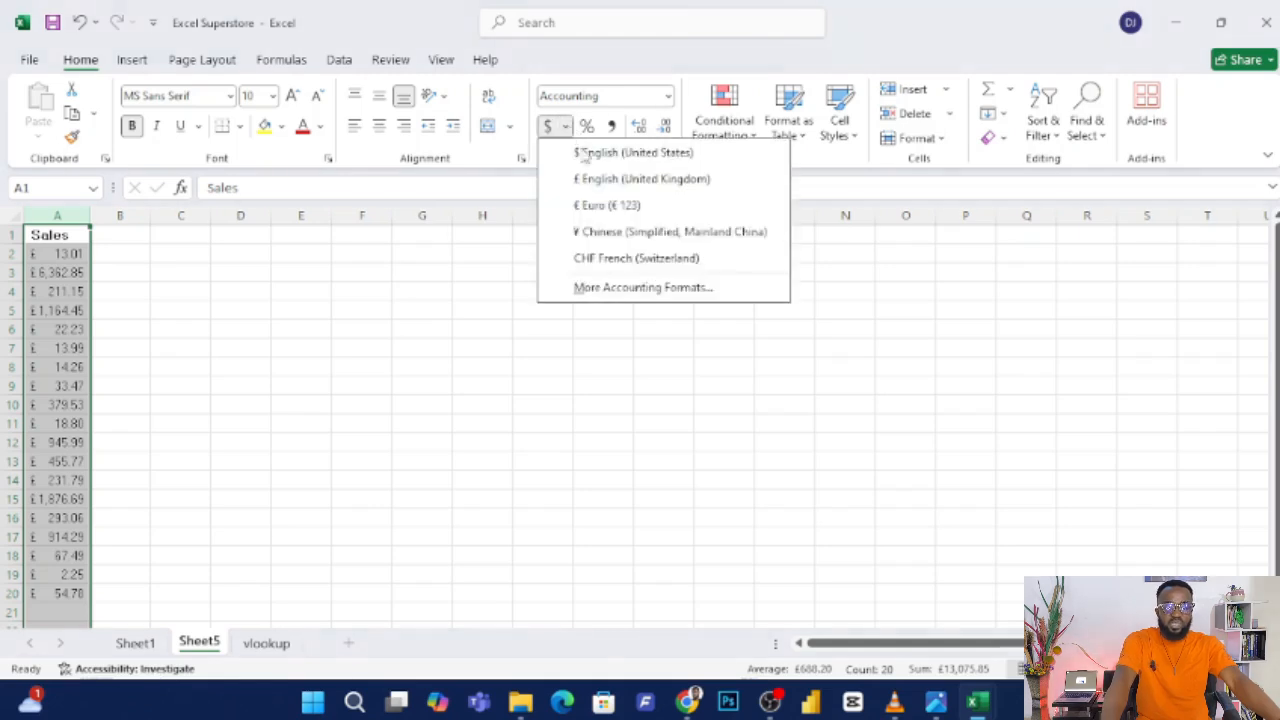
left_click(618, 290)
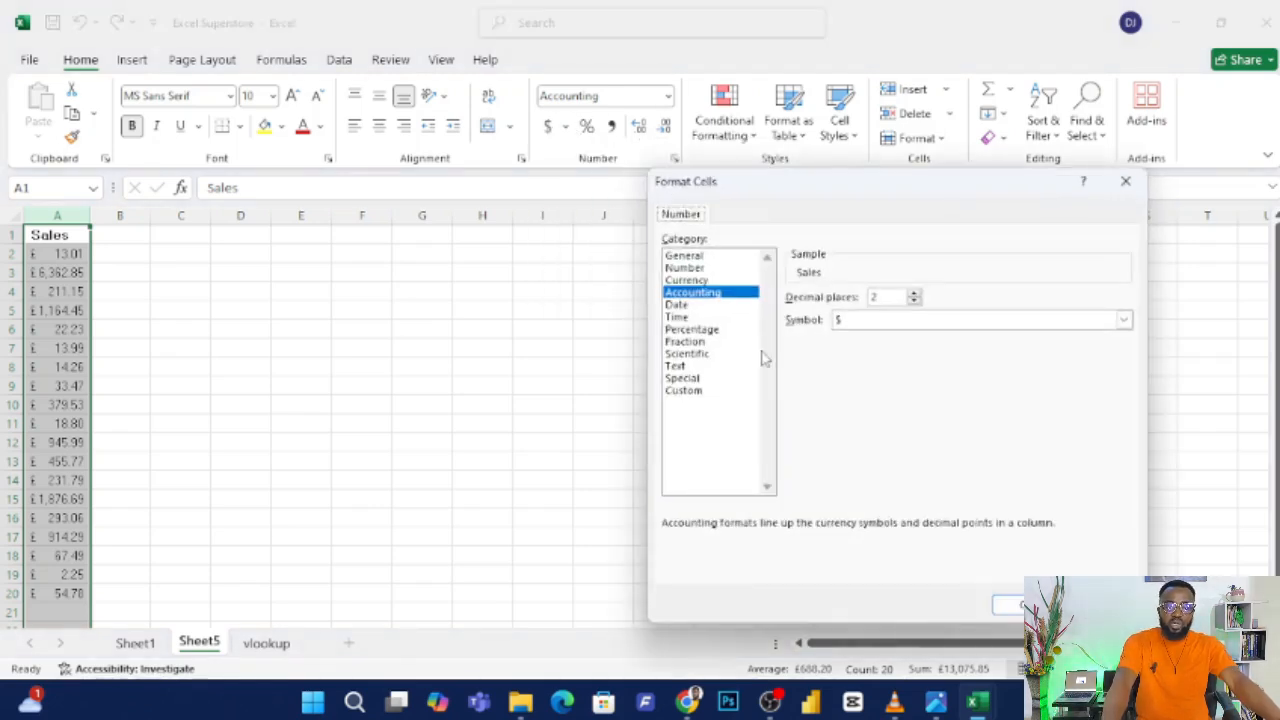
left_click(882, 320)
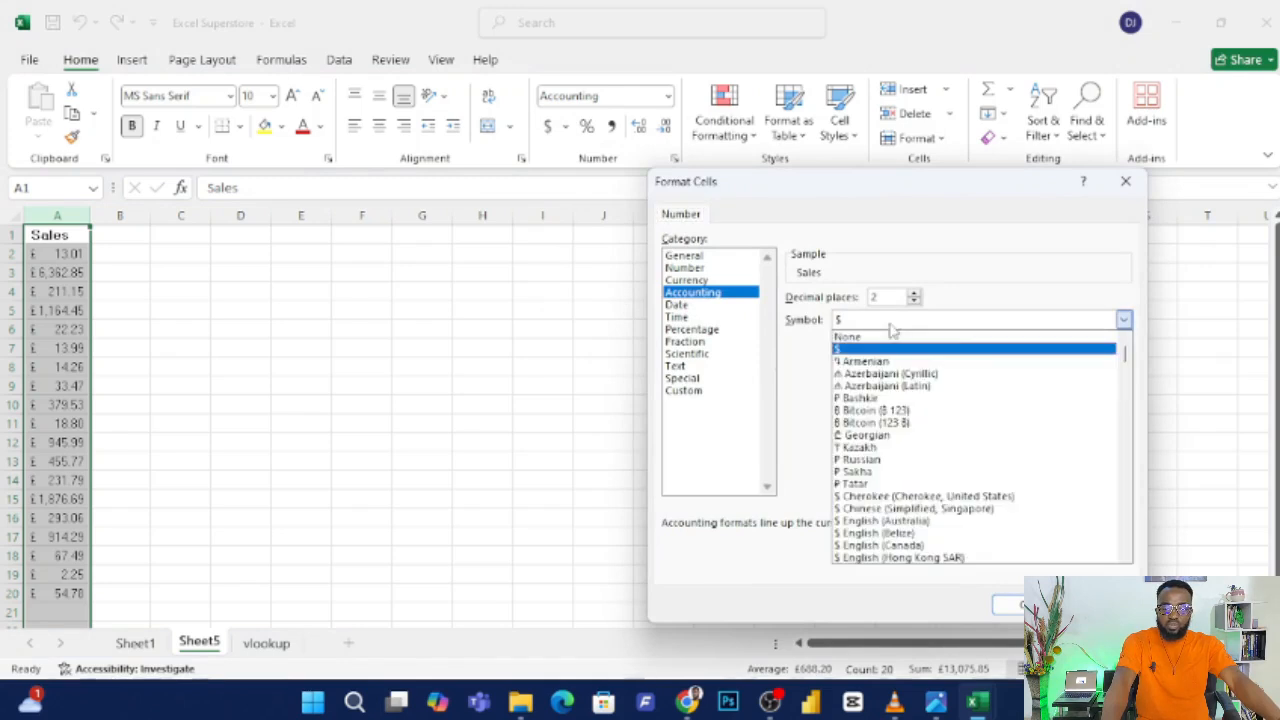
scroll(925, 405, "down", 3)
scroll(928, 410, "down", 10)
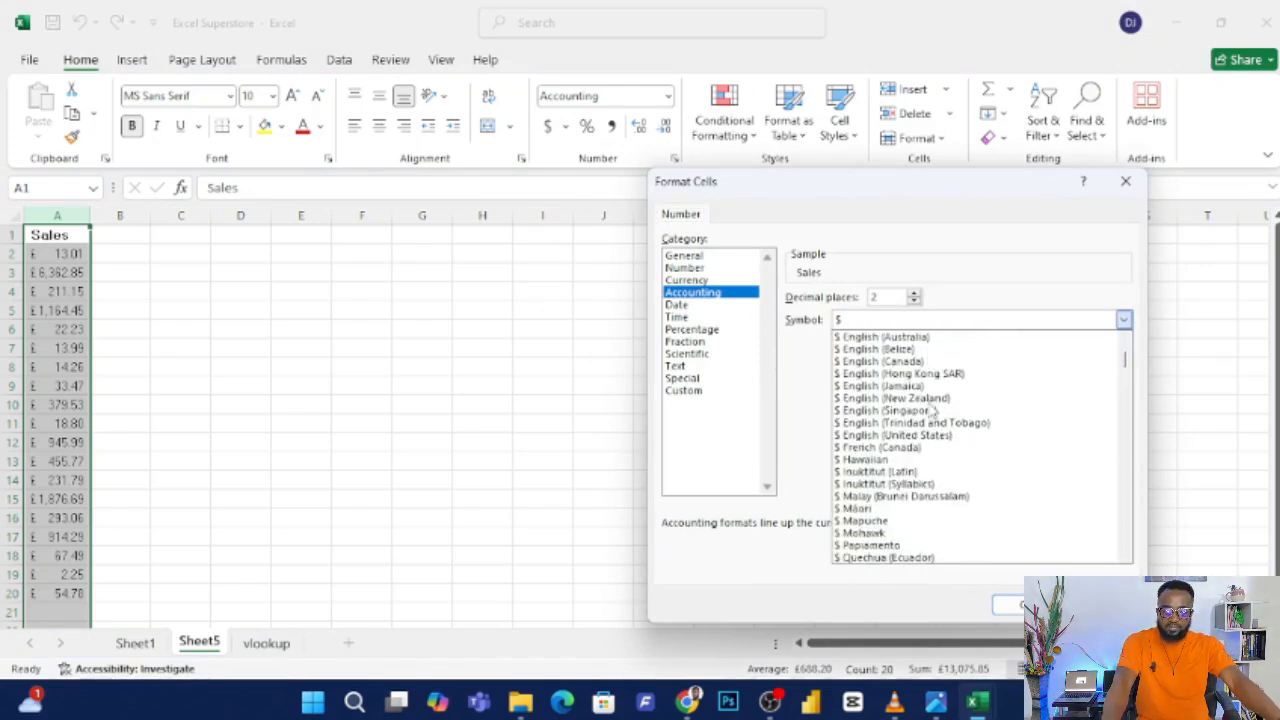
scroll(935, 420, "down", 10)
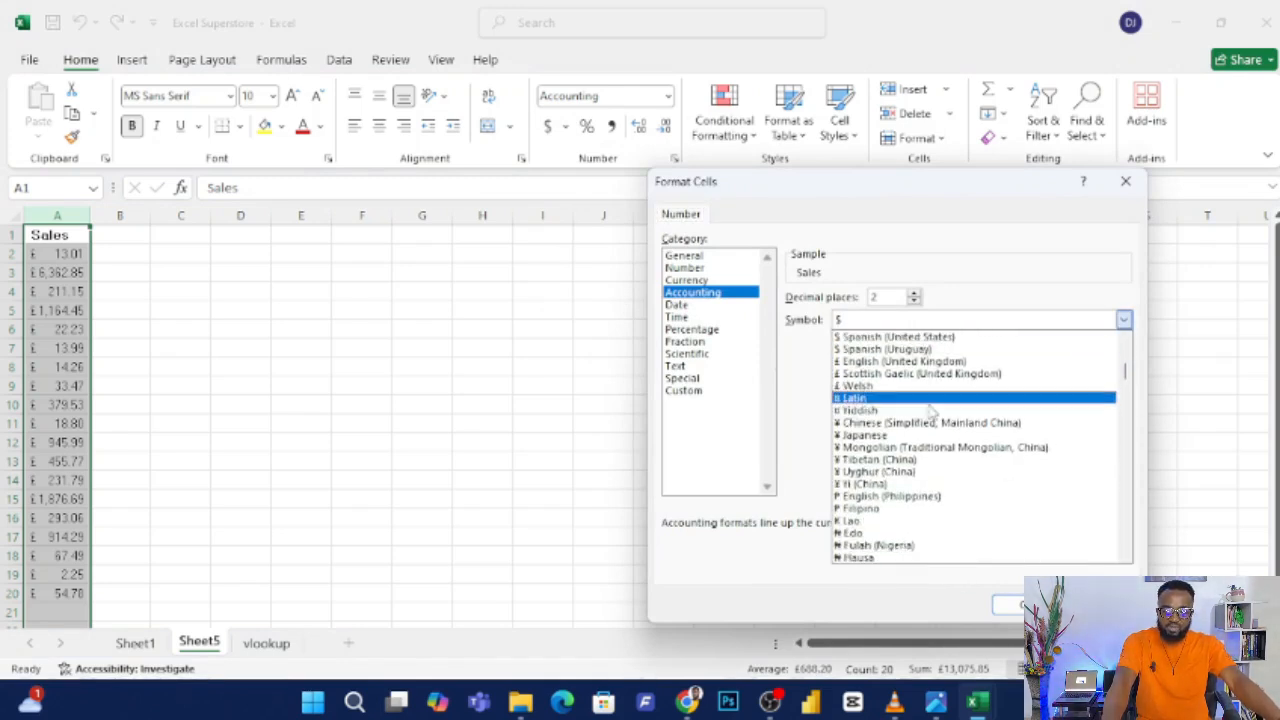
scroll(935, 430, "down", 3)
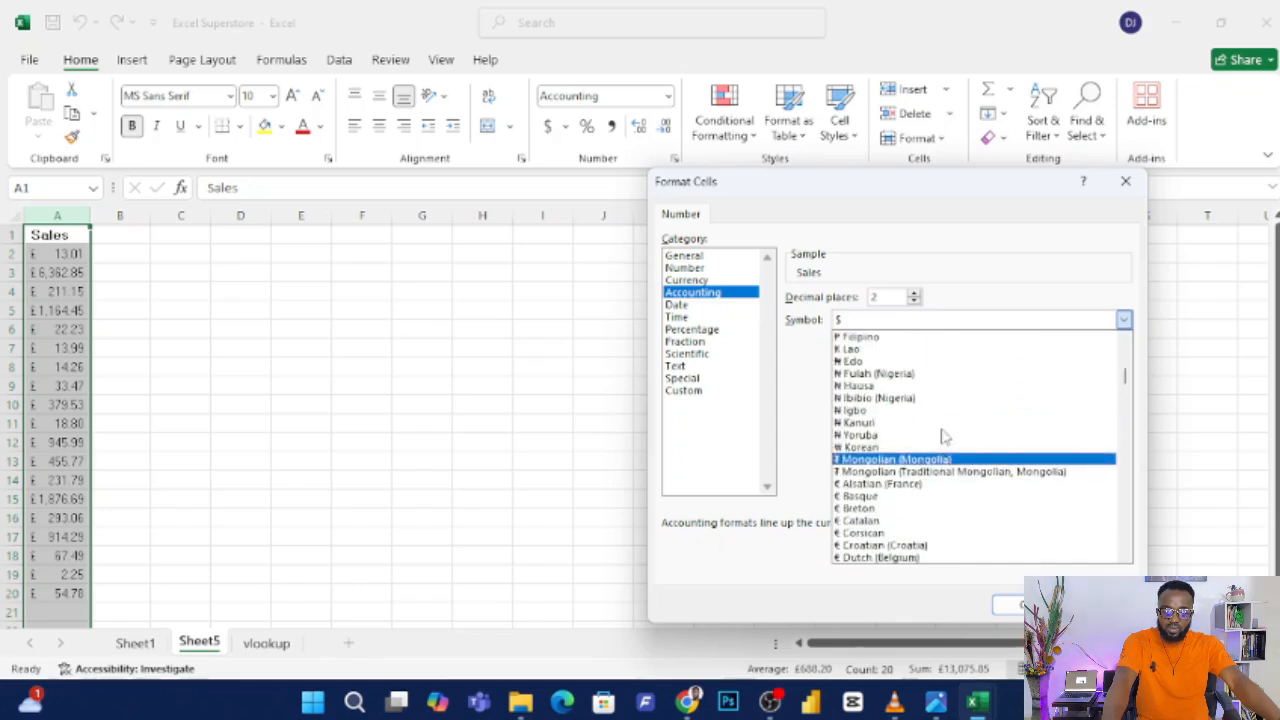
left_click(877, 414)
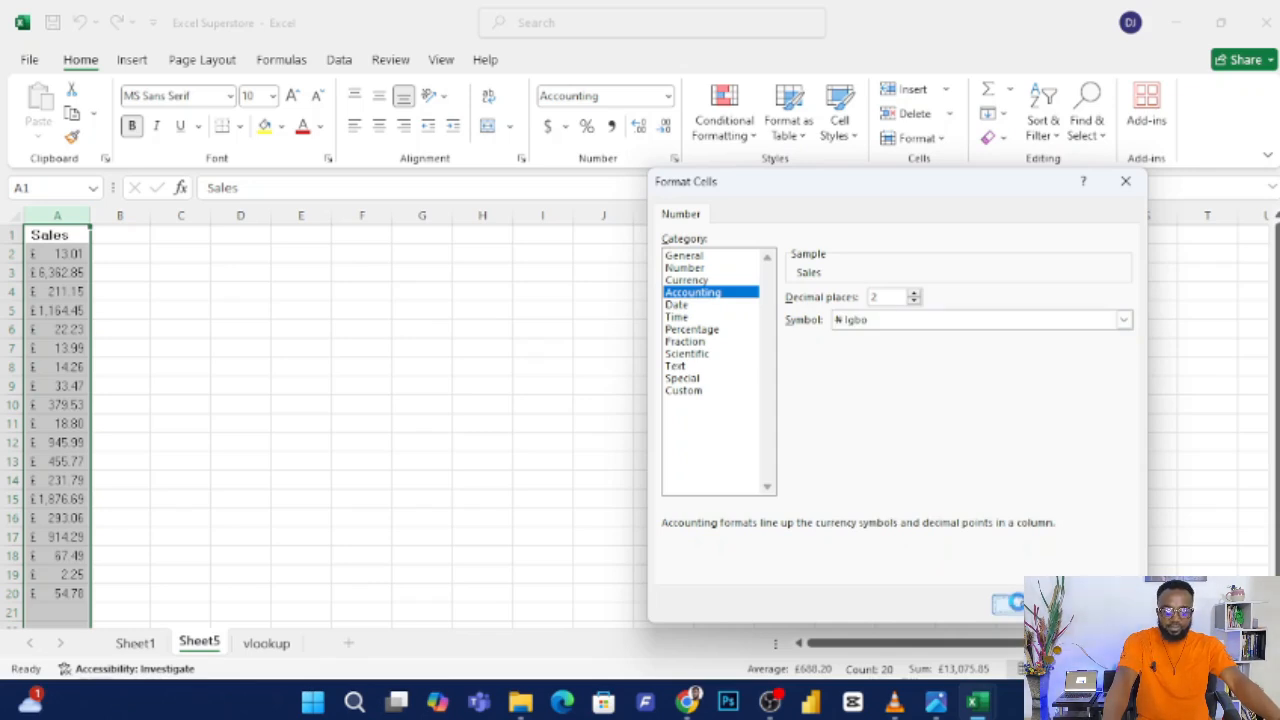
left_click(1012, 606)
left_click(149, 284)
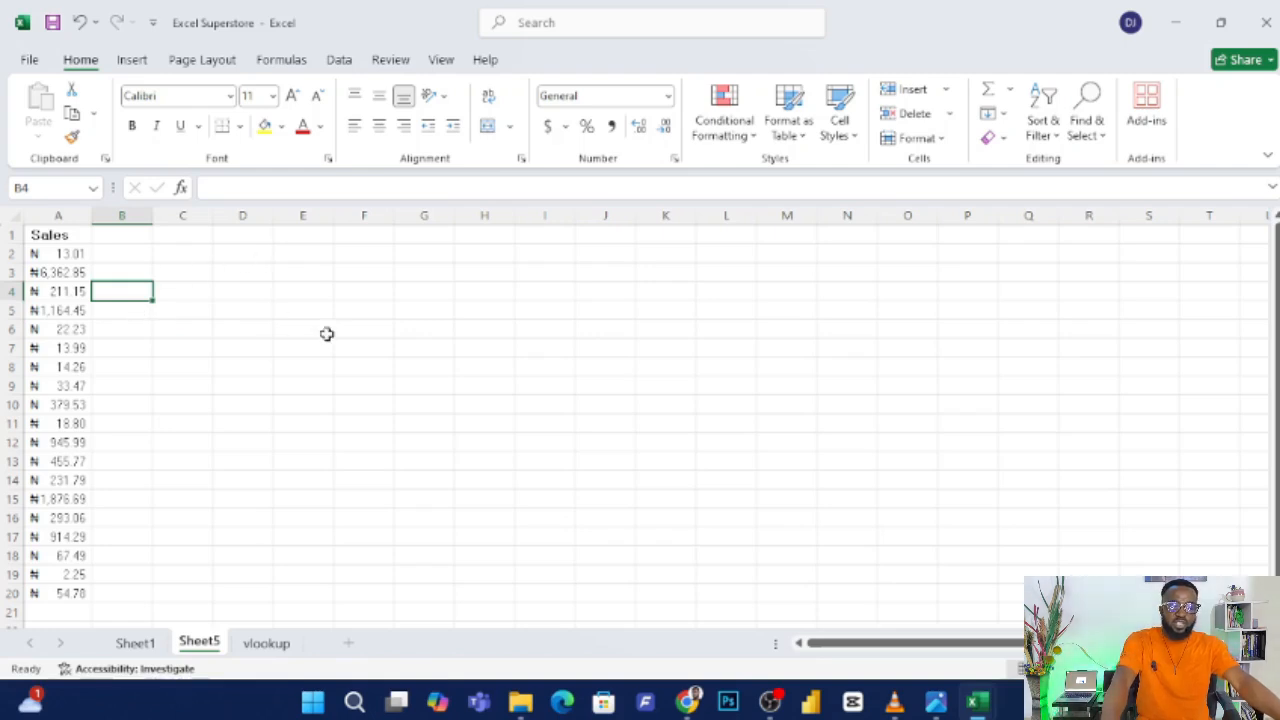
left_click(255, 240)
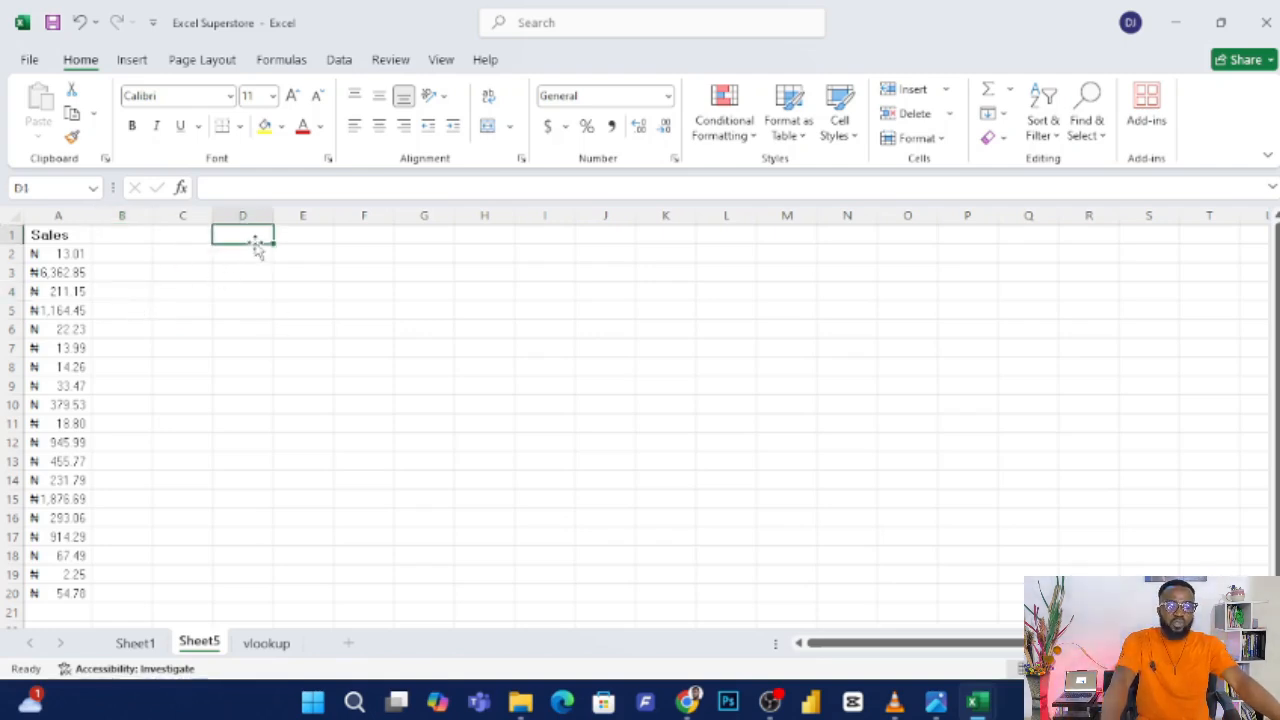
Apply the Percentage format to the entire Sales column on Sheet5.
left_click(668, 96)
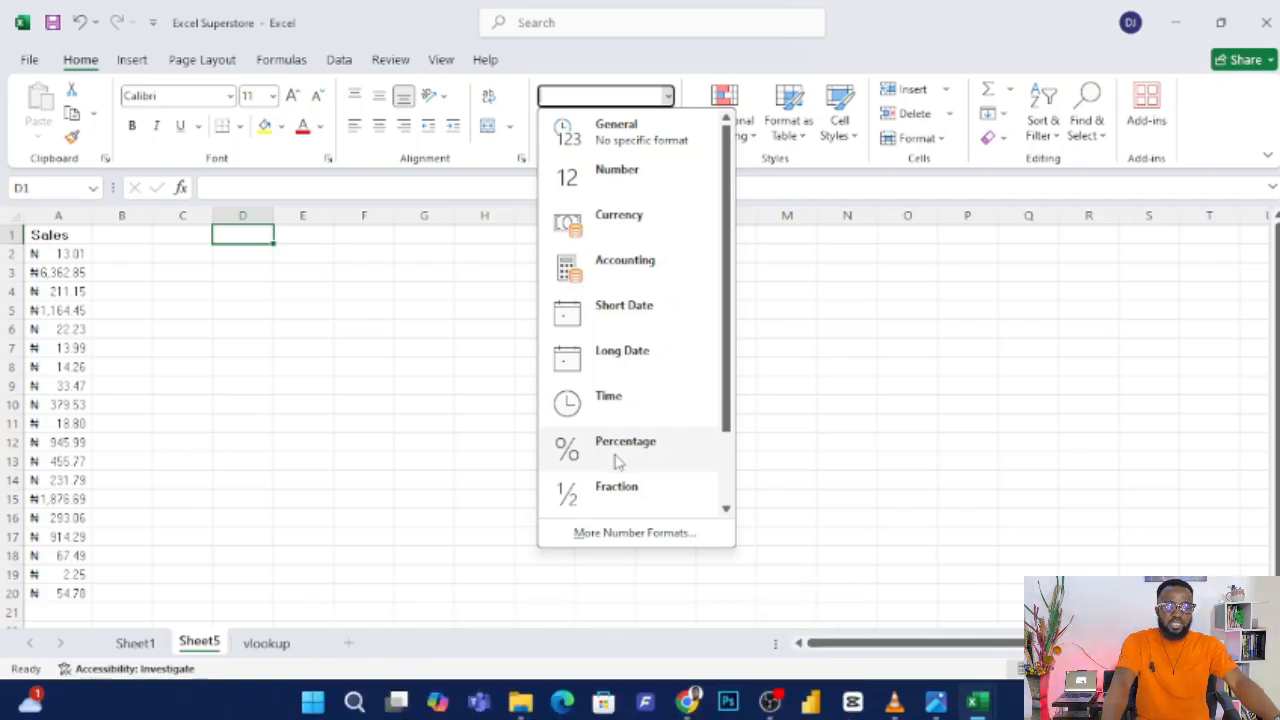
left_click(70, 240)
left_click(60, 215)
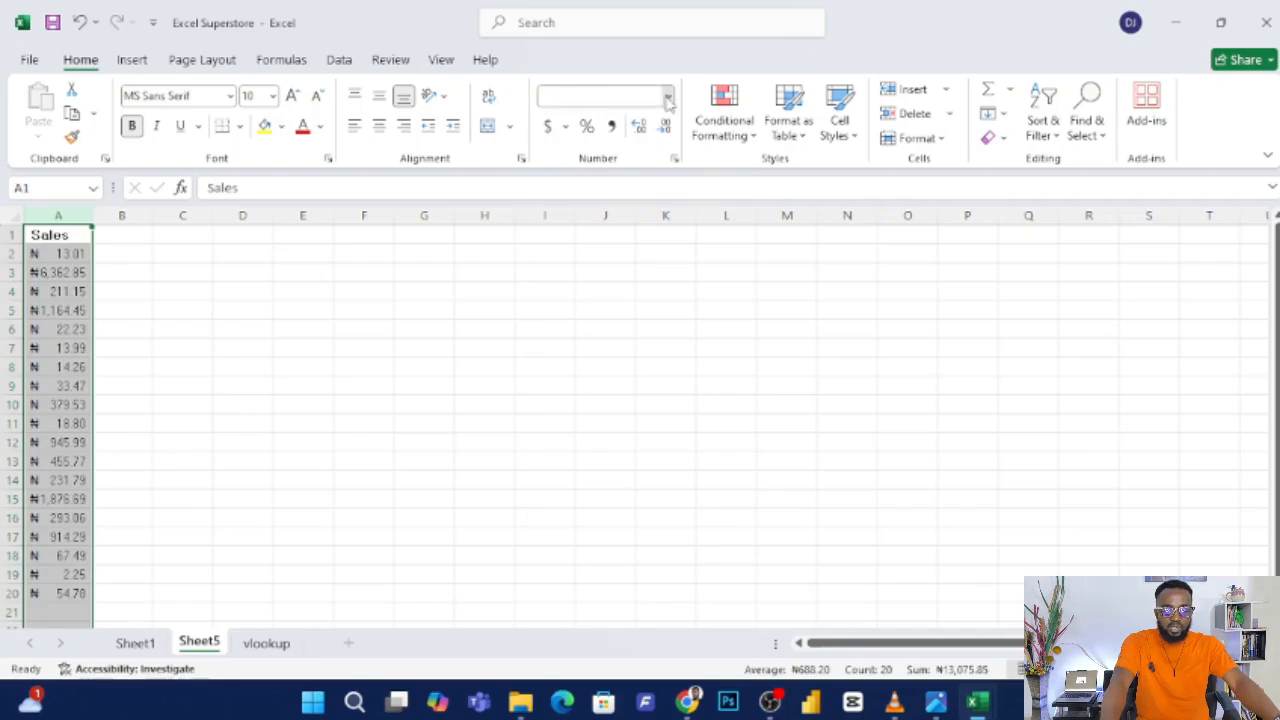
left_click(668, 97)
left_click(640, 440)
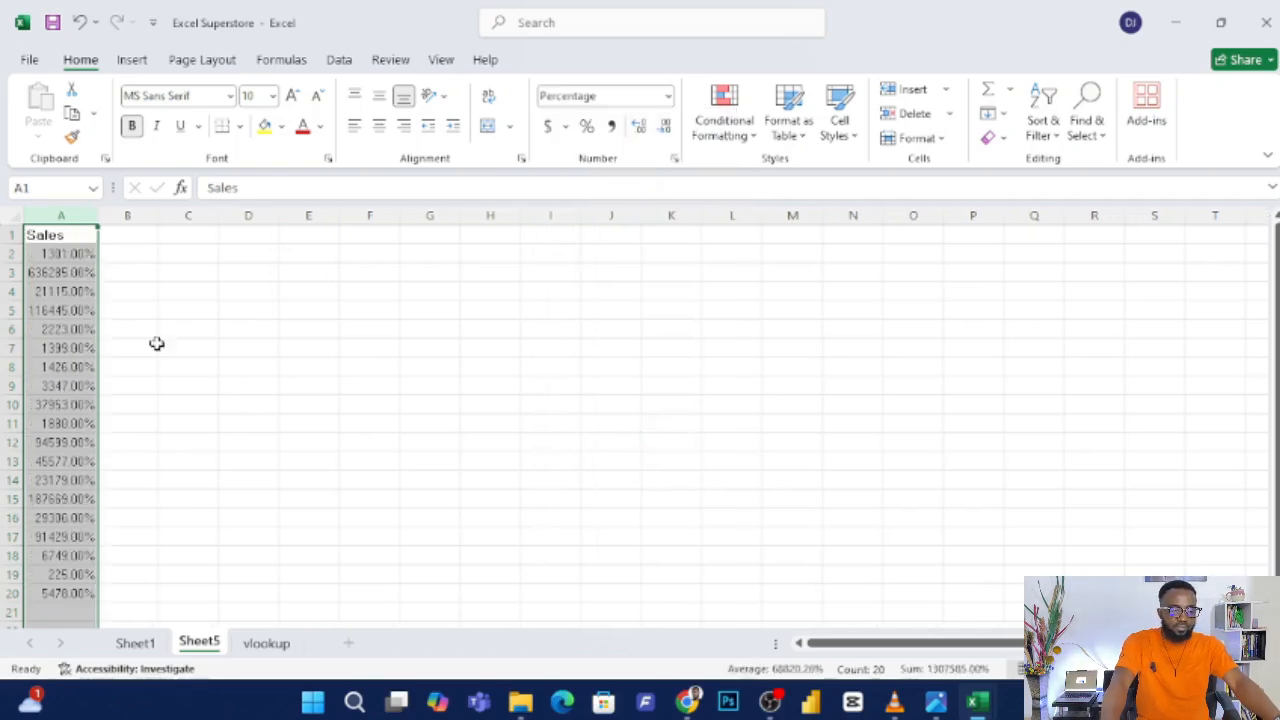
left_click(118, 297)
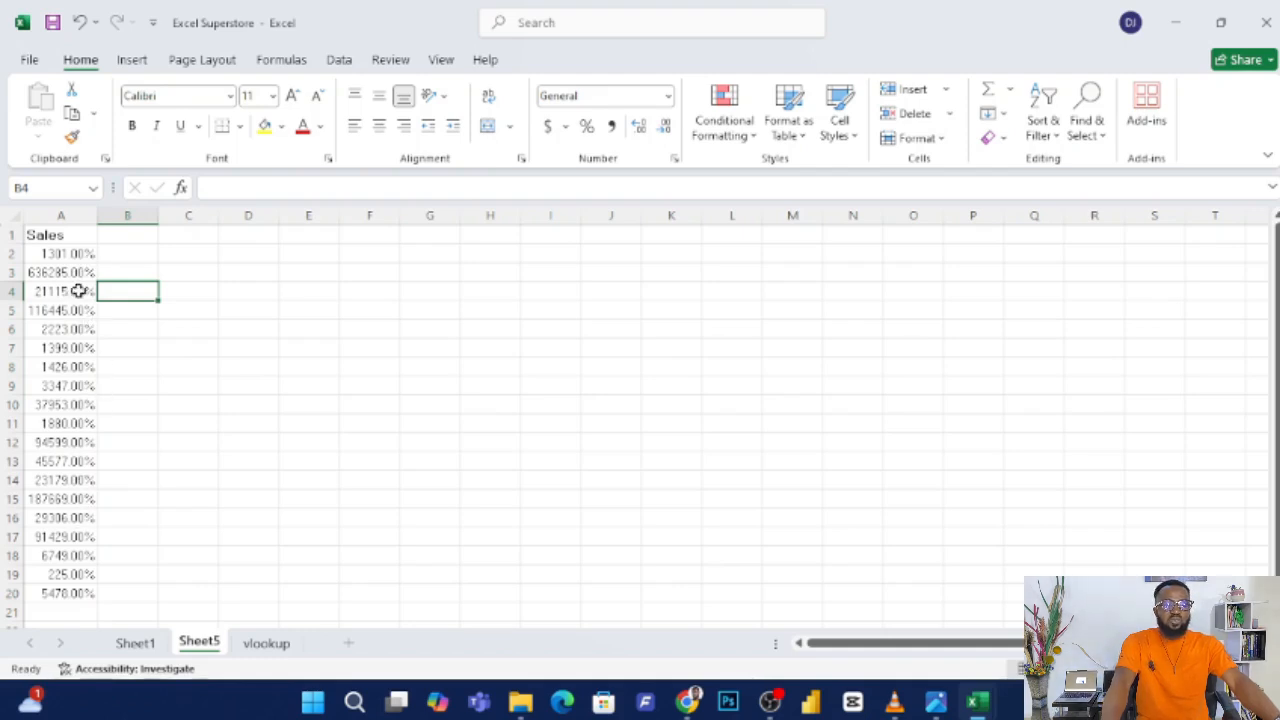
scroll(76, 291, "up", 4, "ctrl")
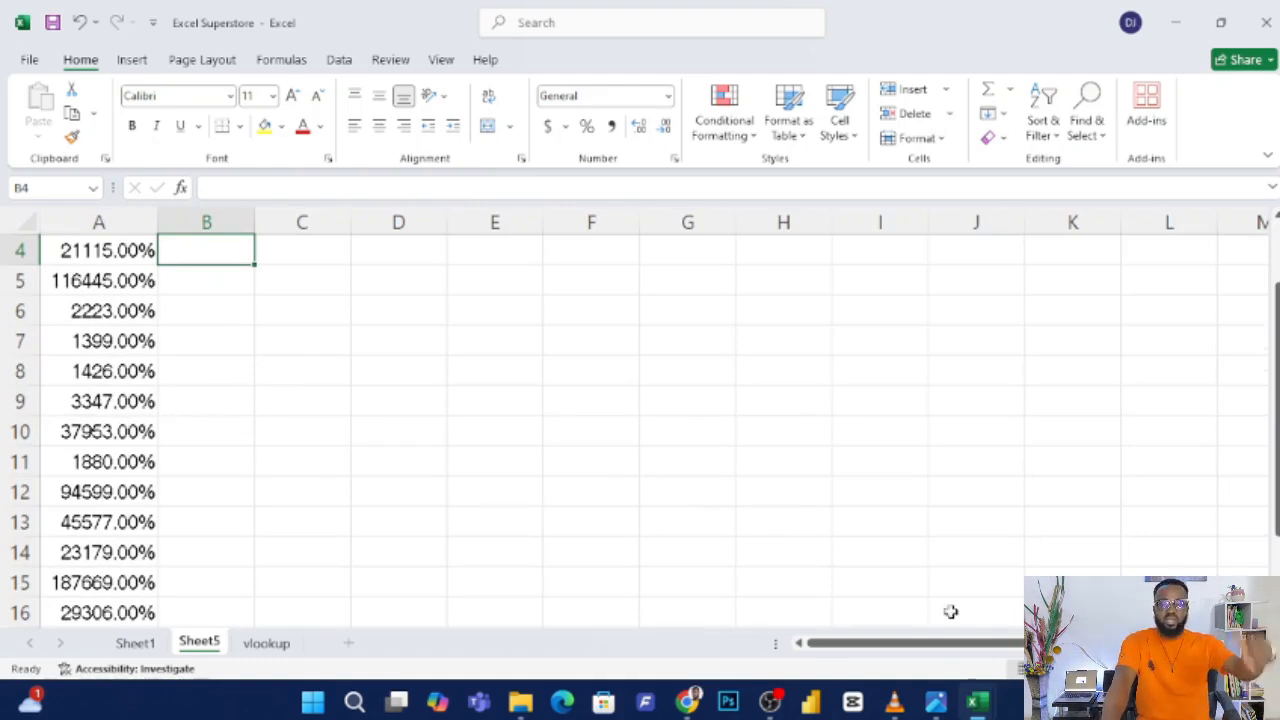
Sort the Sheet1 data by the Sales column from smallest to largest, expanding the selection to the adjacent columns.
left_click(938, 702)
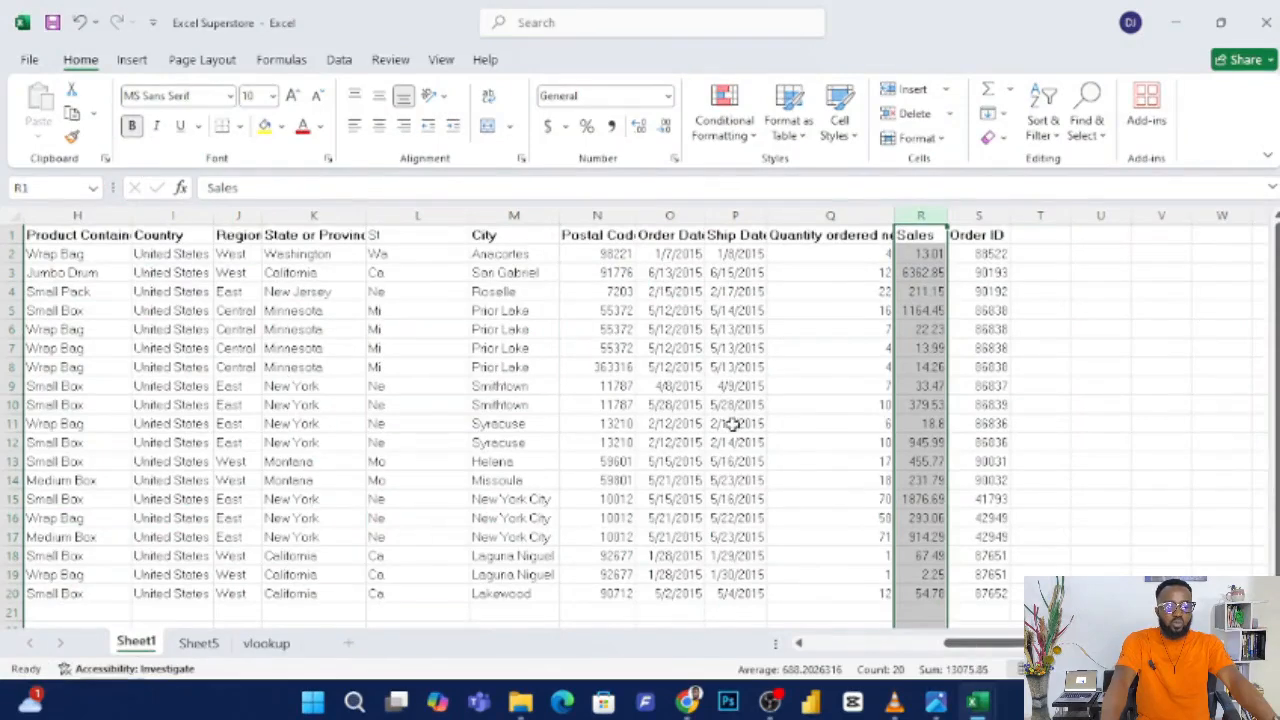
left_click(1048, 347)
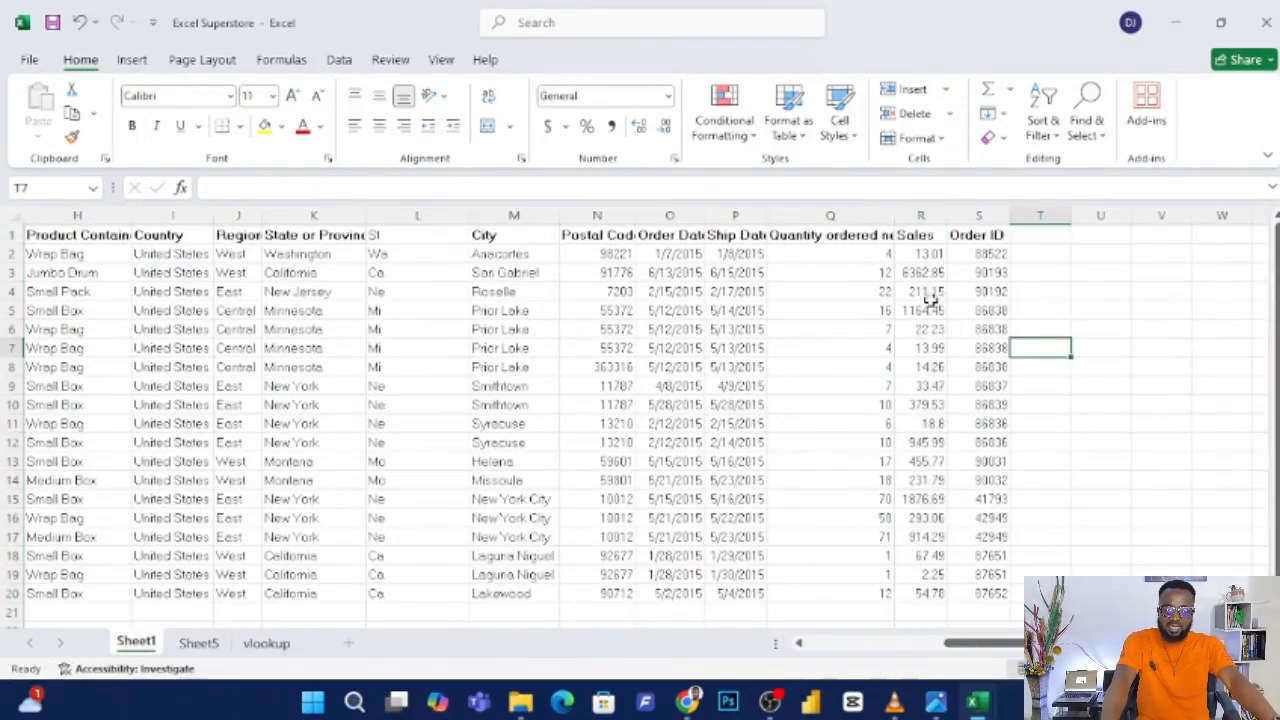
scroll(920, 466, "down", 1)
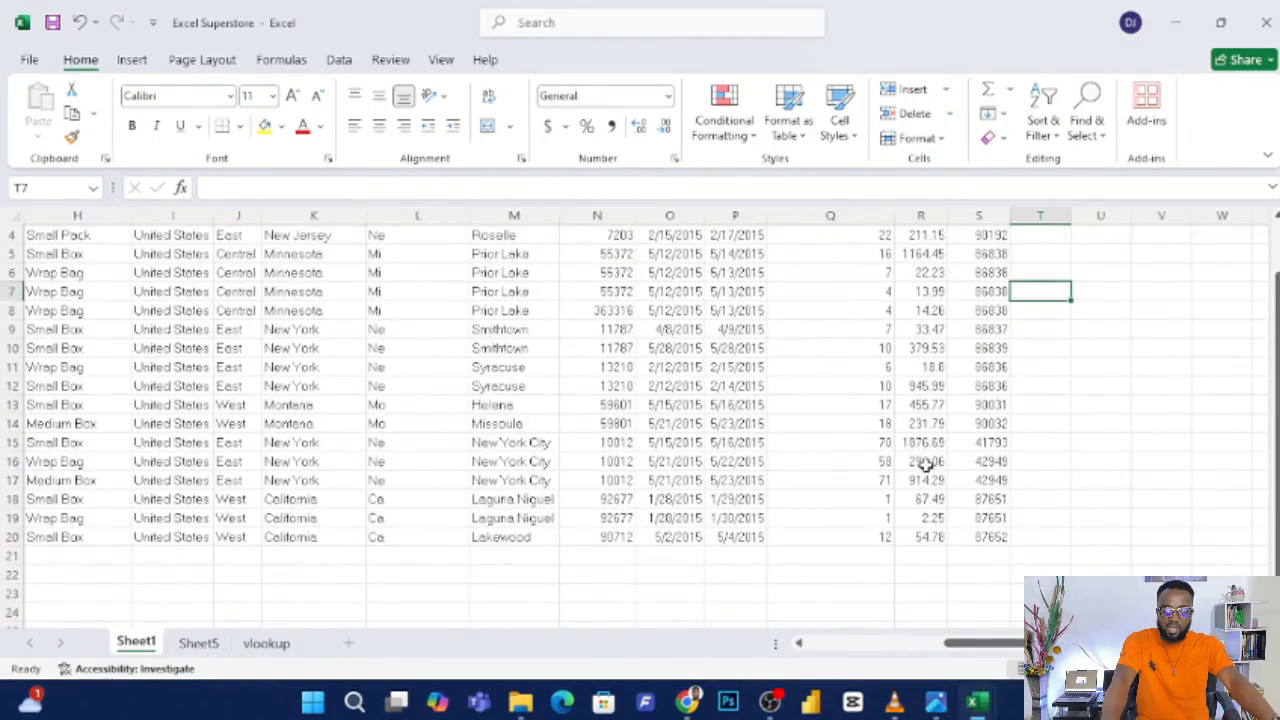
scroll(920, 400, "up", 1)
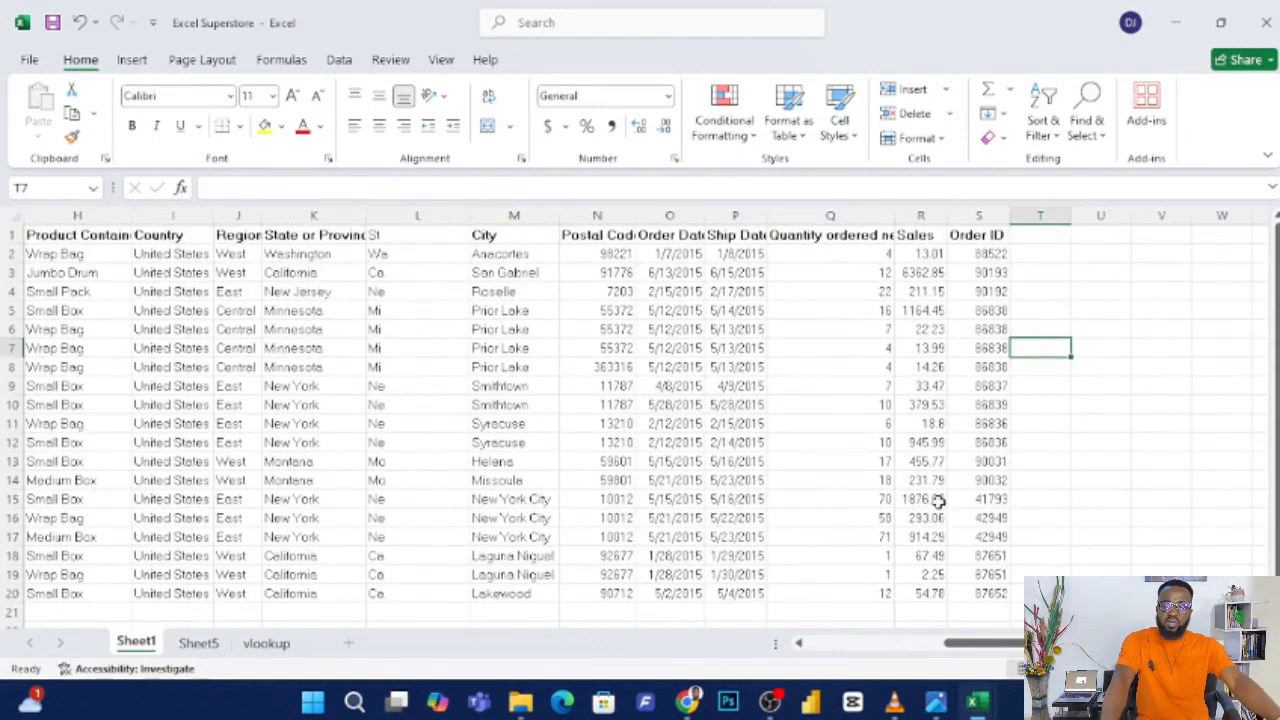
left_click(921, 215)
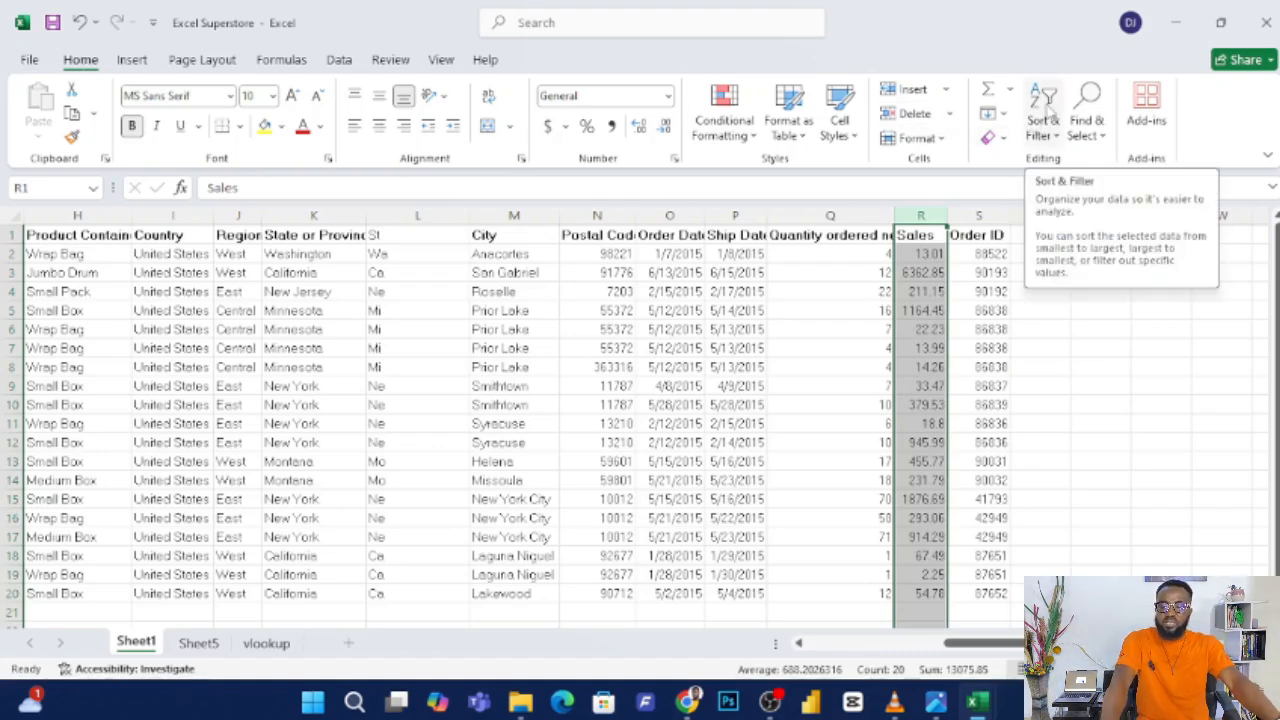
left_click(1055, 143)
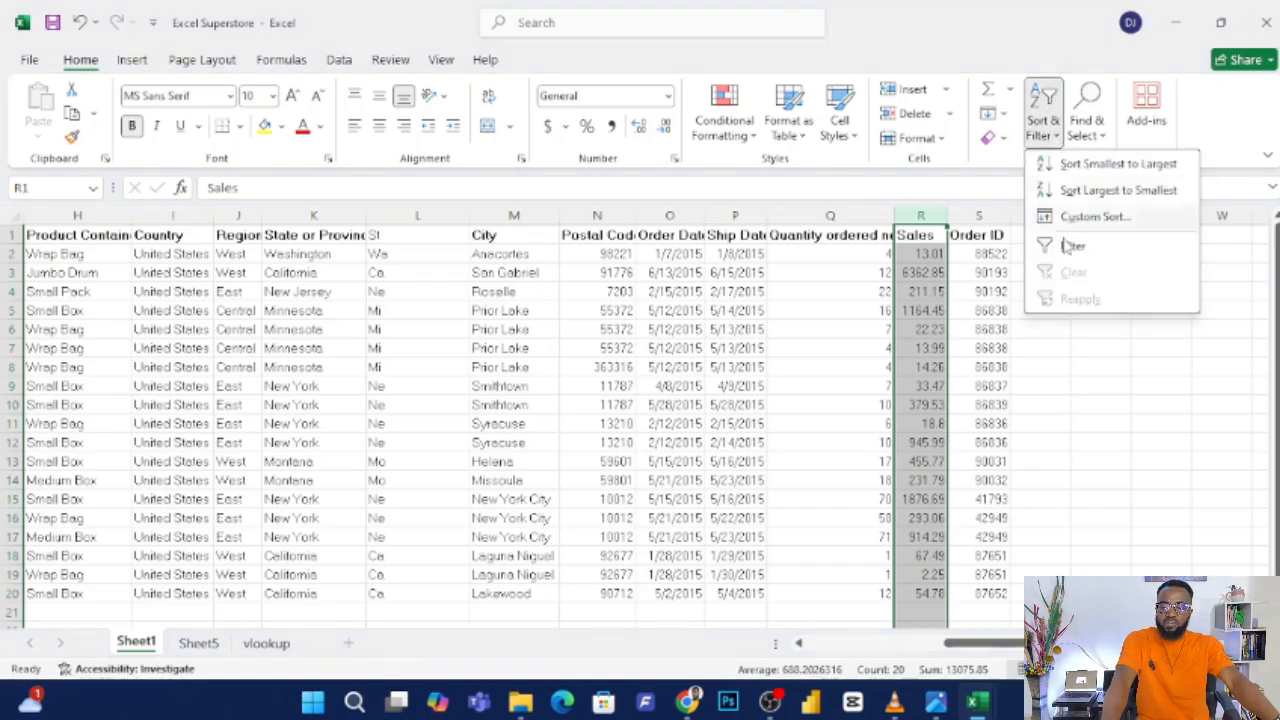
left_click(1136, 166)
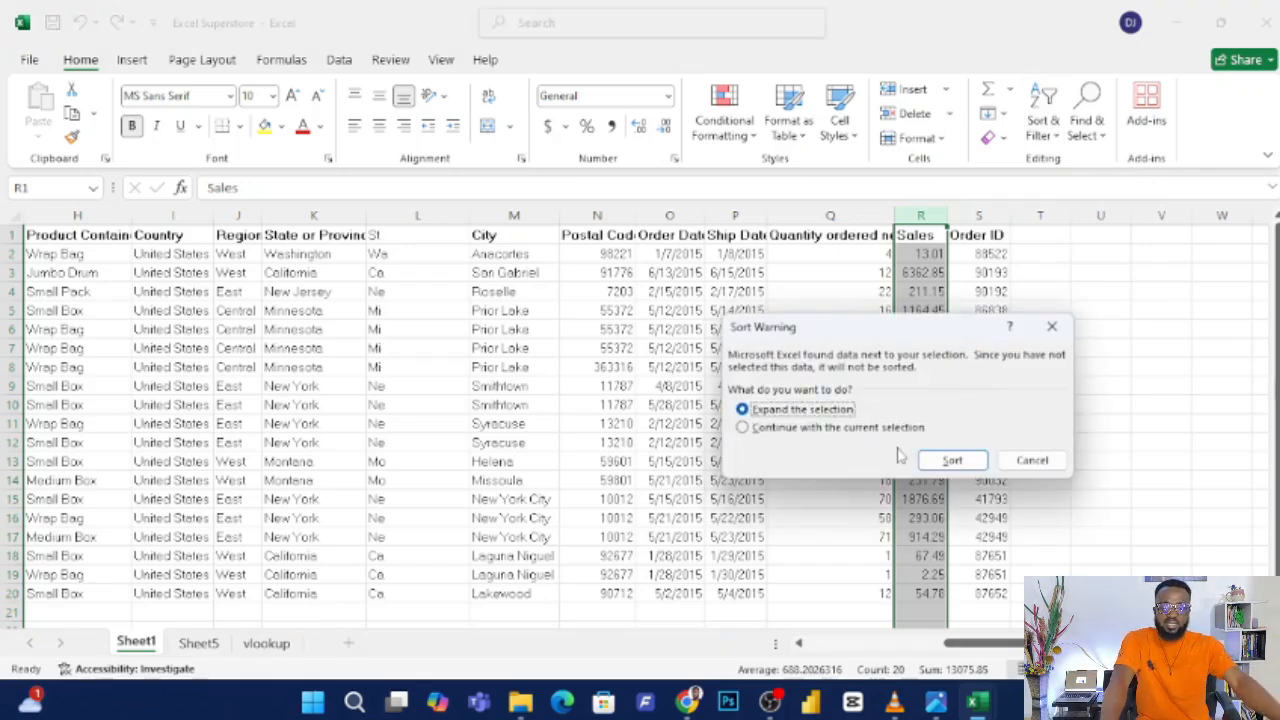
left_click(962, 466)
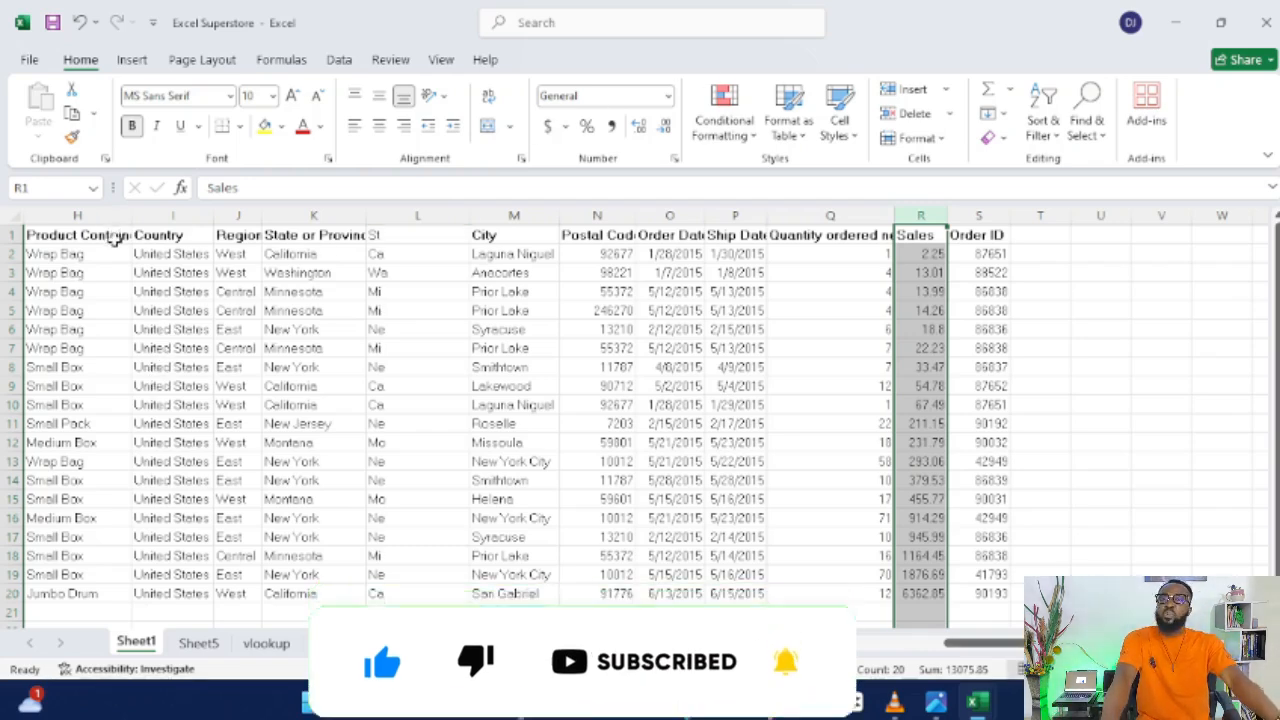
Add a filter to the Product Container column on Sheet1.
left_click(90, 270)
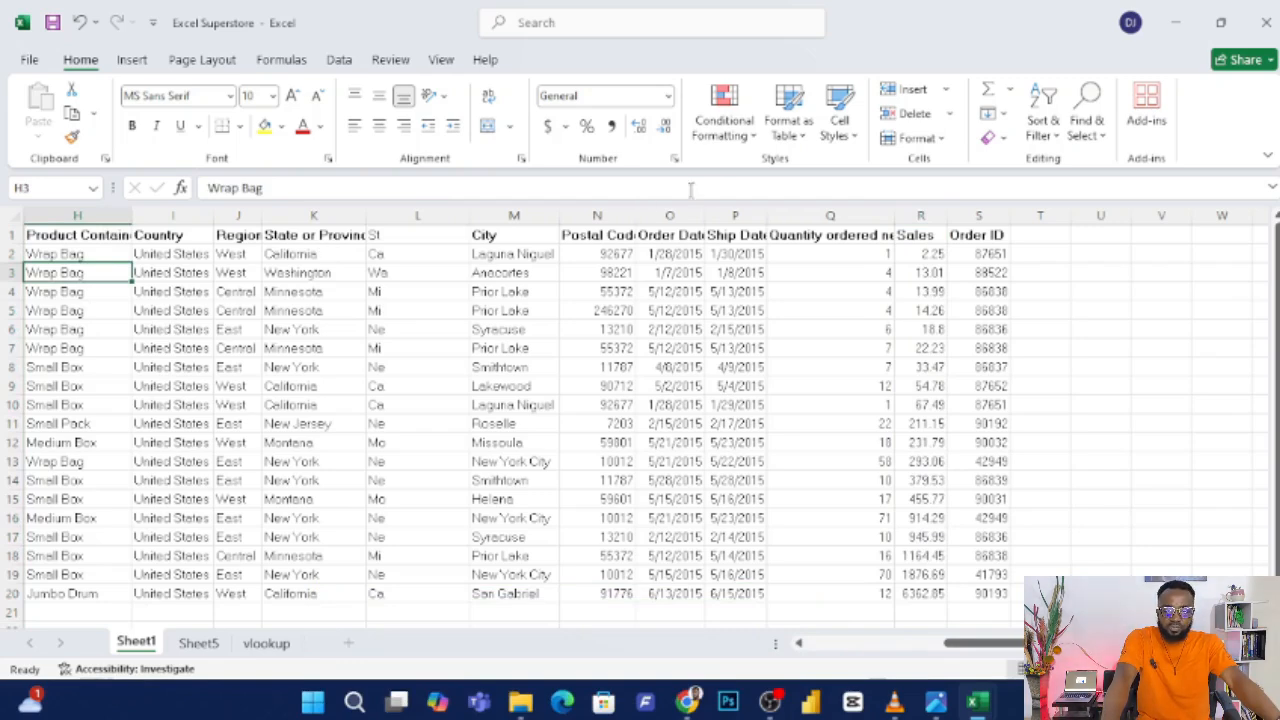
left_click(98, 215)
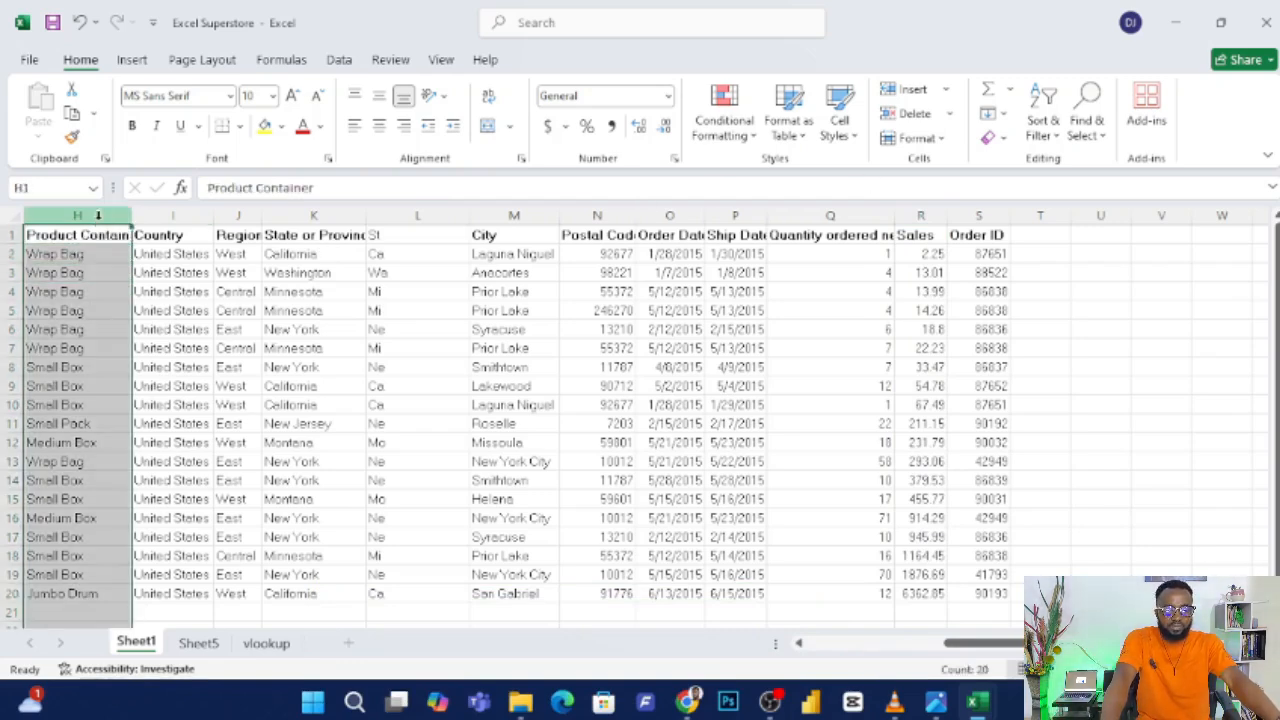
left_click(1057, 135)
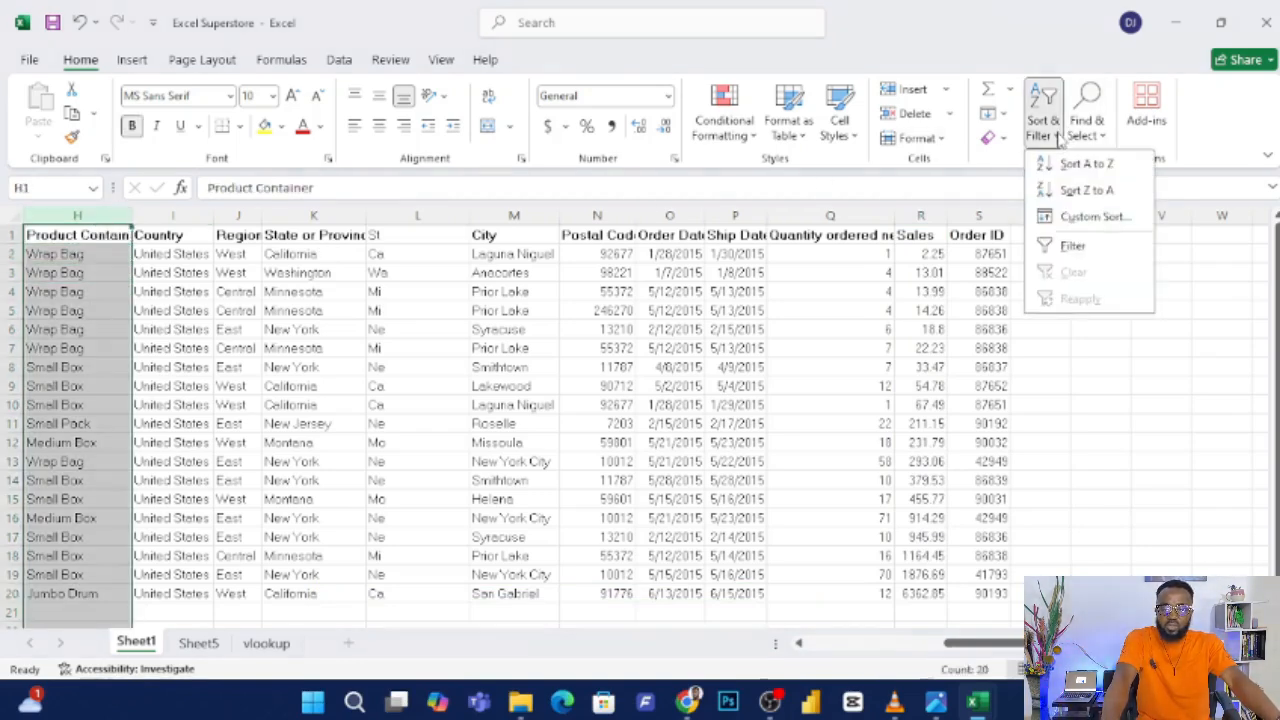
left_click(1075, 250)
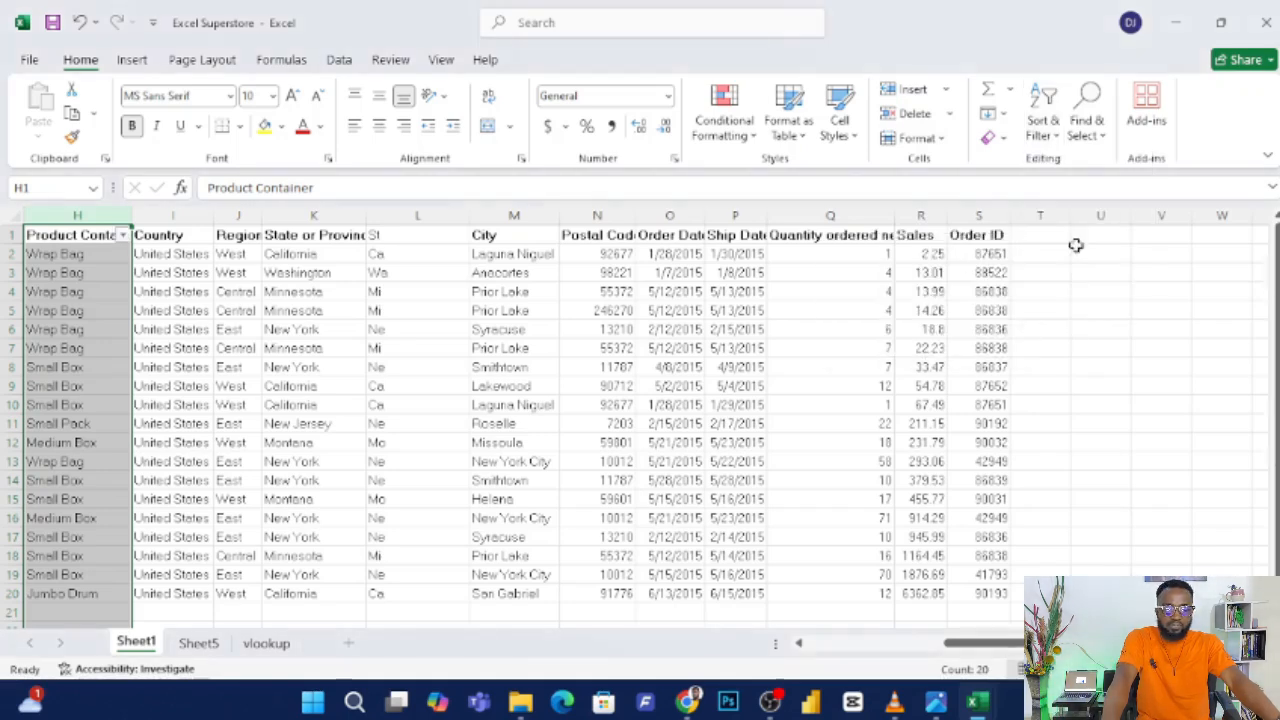
Filter the Product Container column to show only Wrap Bag records.
left_click(123, 236)
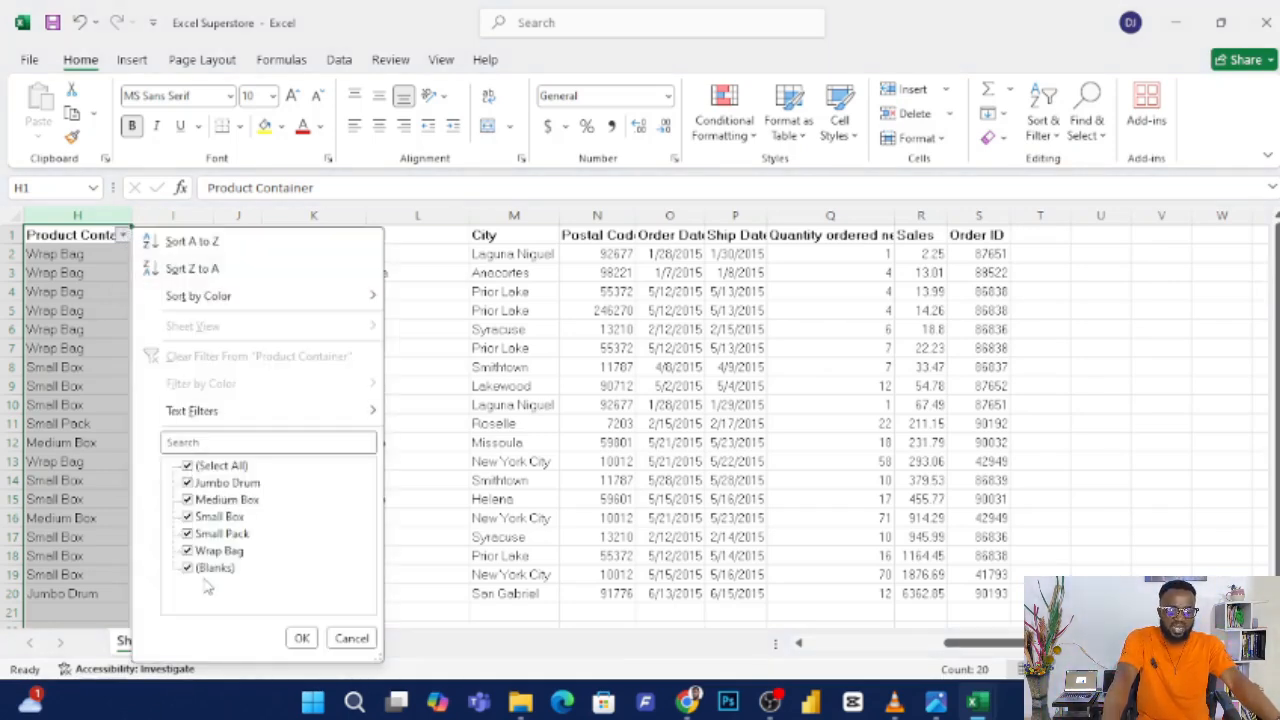
left_click(187, 466)
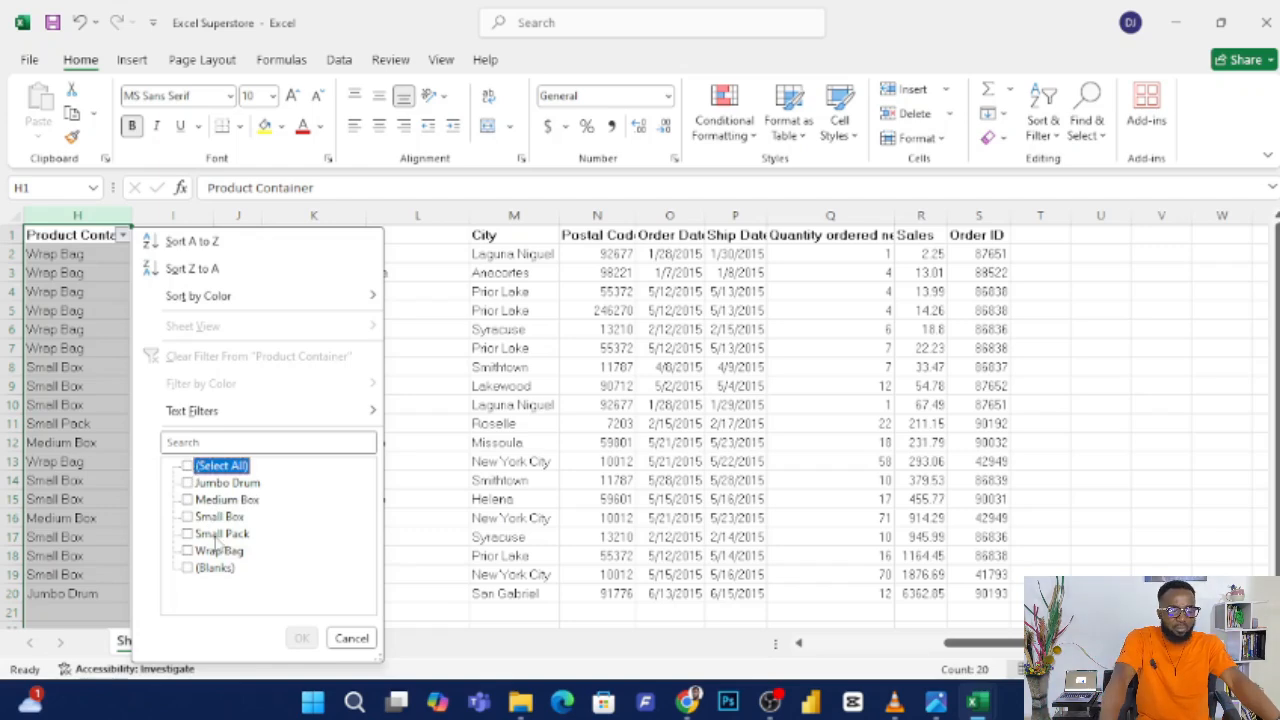
left_click(187, 551)
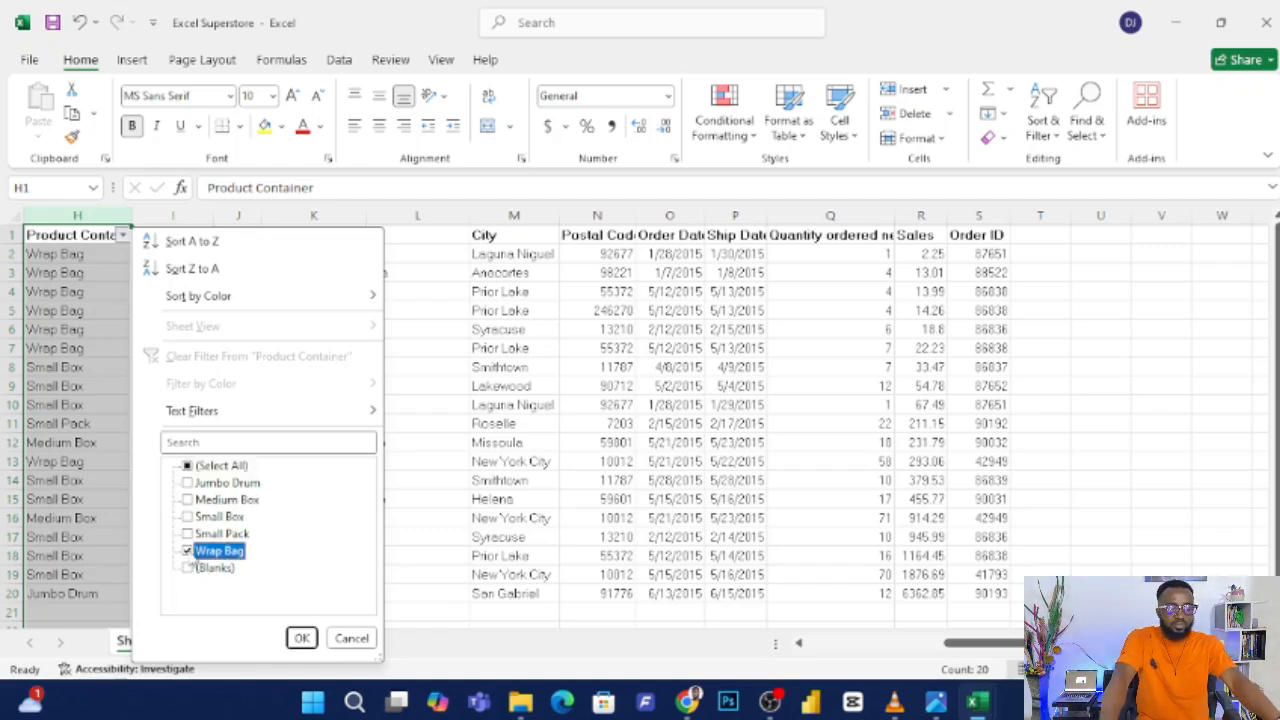
left_click(301, 638)
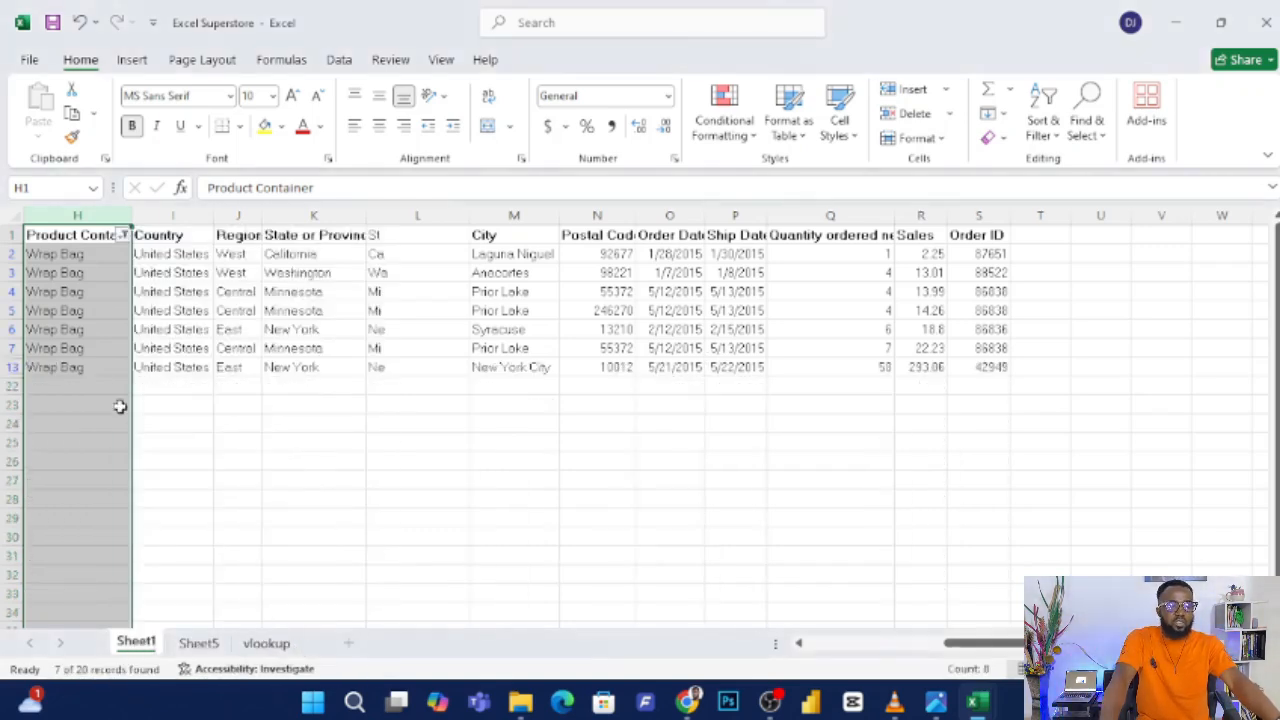
left_click(202, 393)
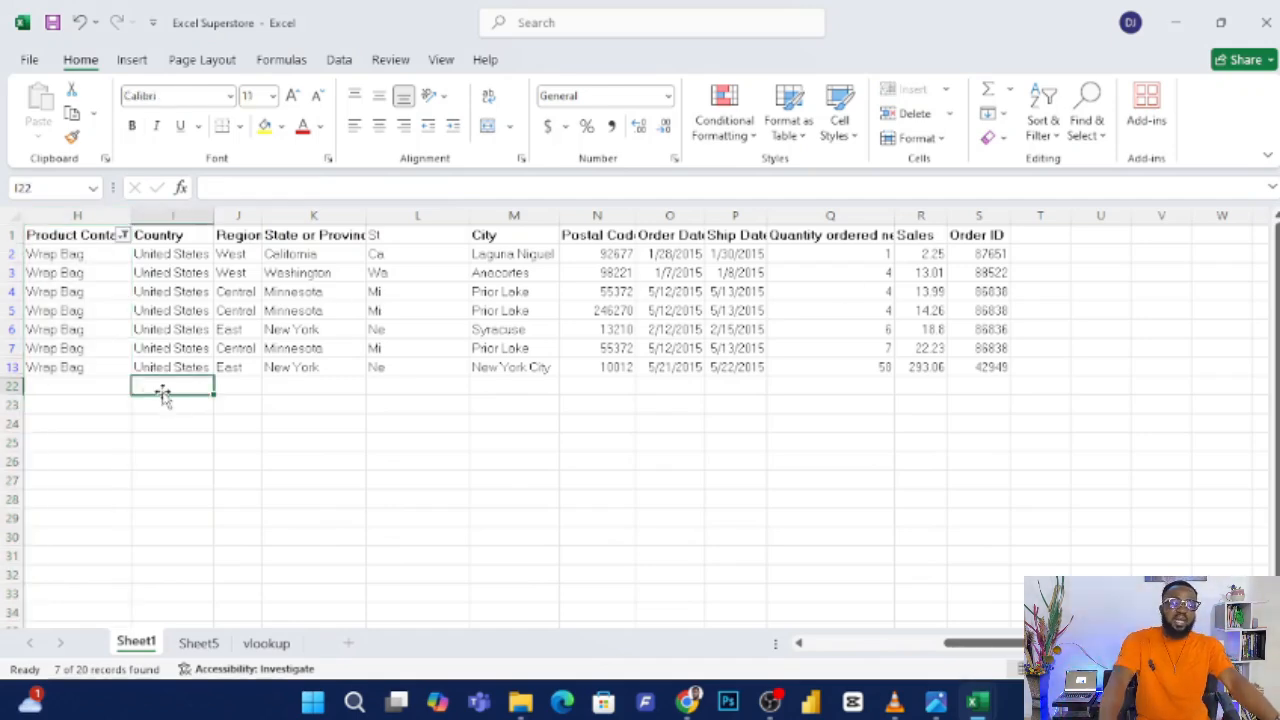
Reselect all values in the Product Container filter to show every record again.
left_click(124, 235)
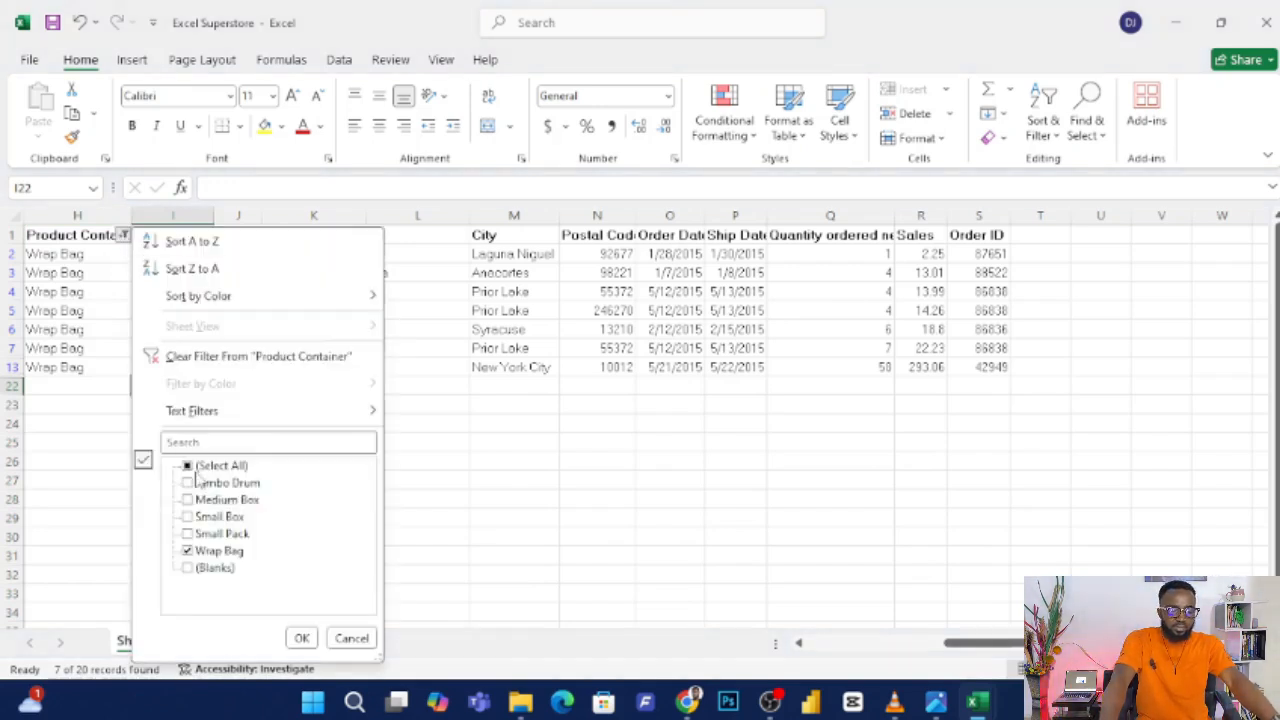
left_click(188, 467)
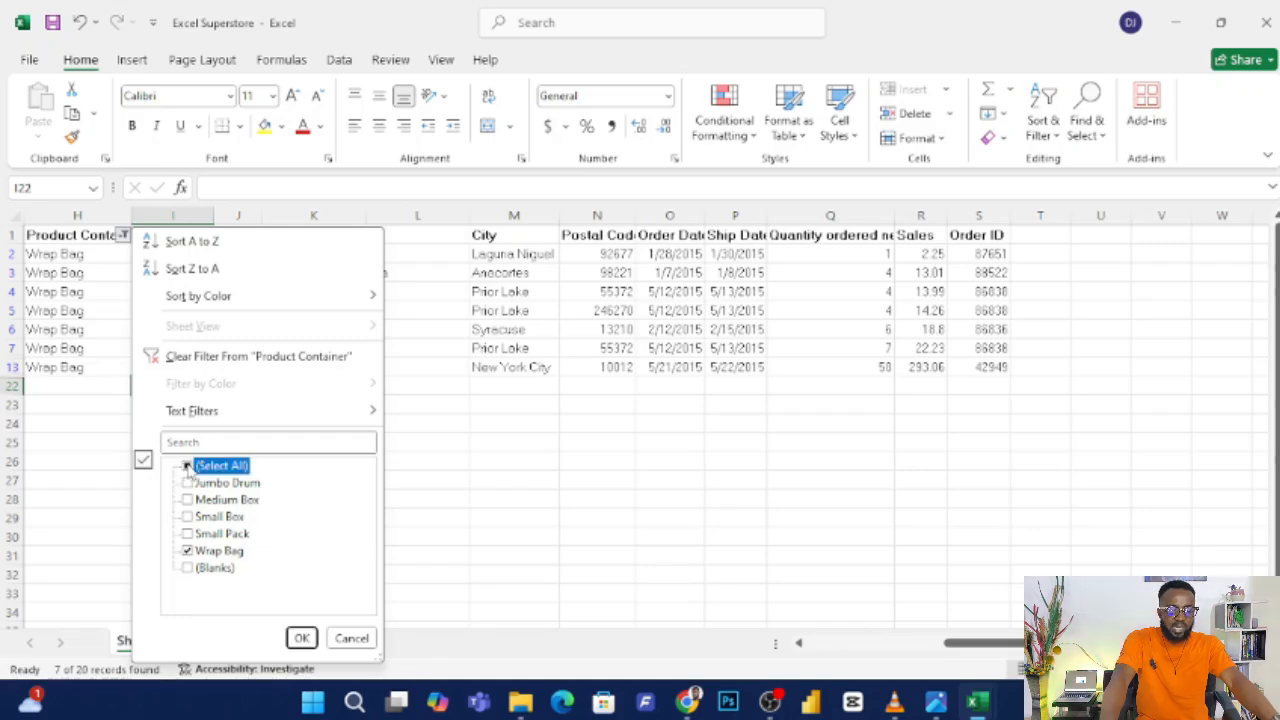
left_click(301, 638)
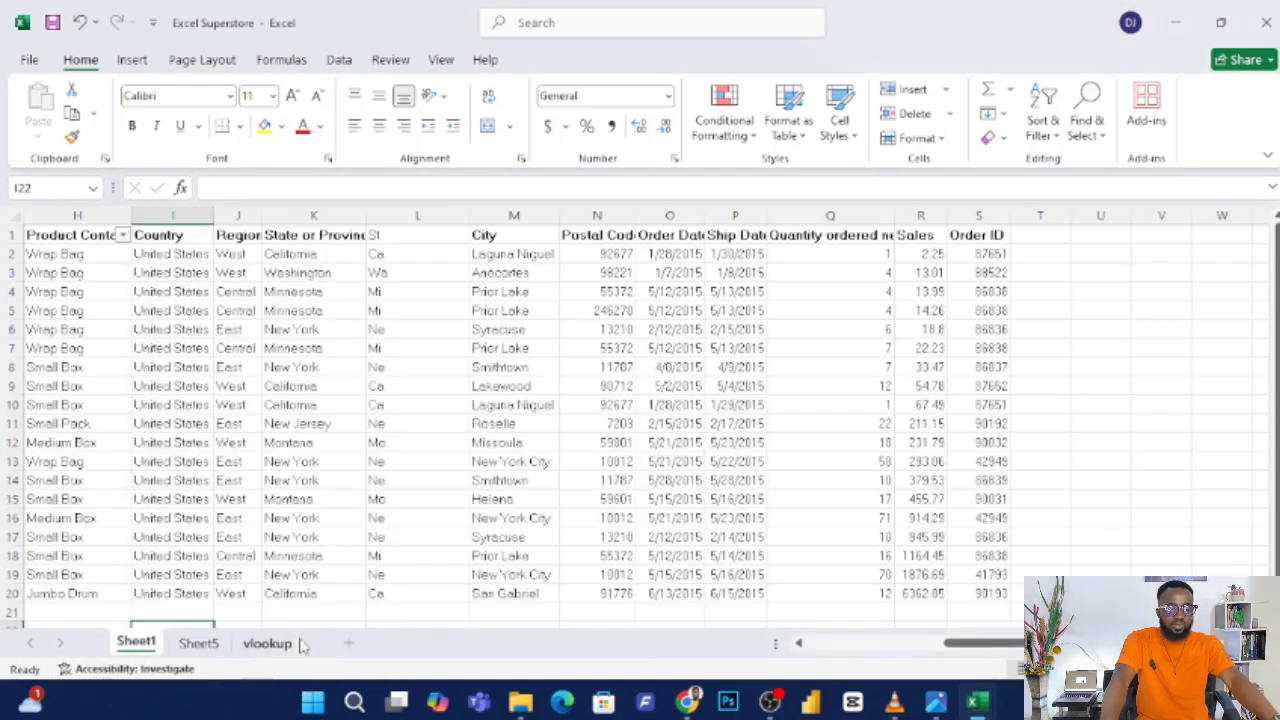
Remove the filter from the Product Container column on Sheet1.
left_click(1057, 138)
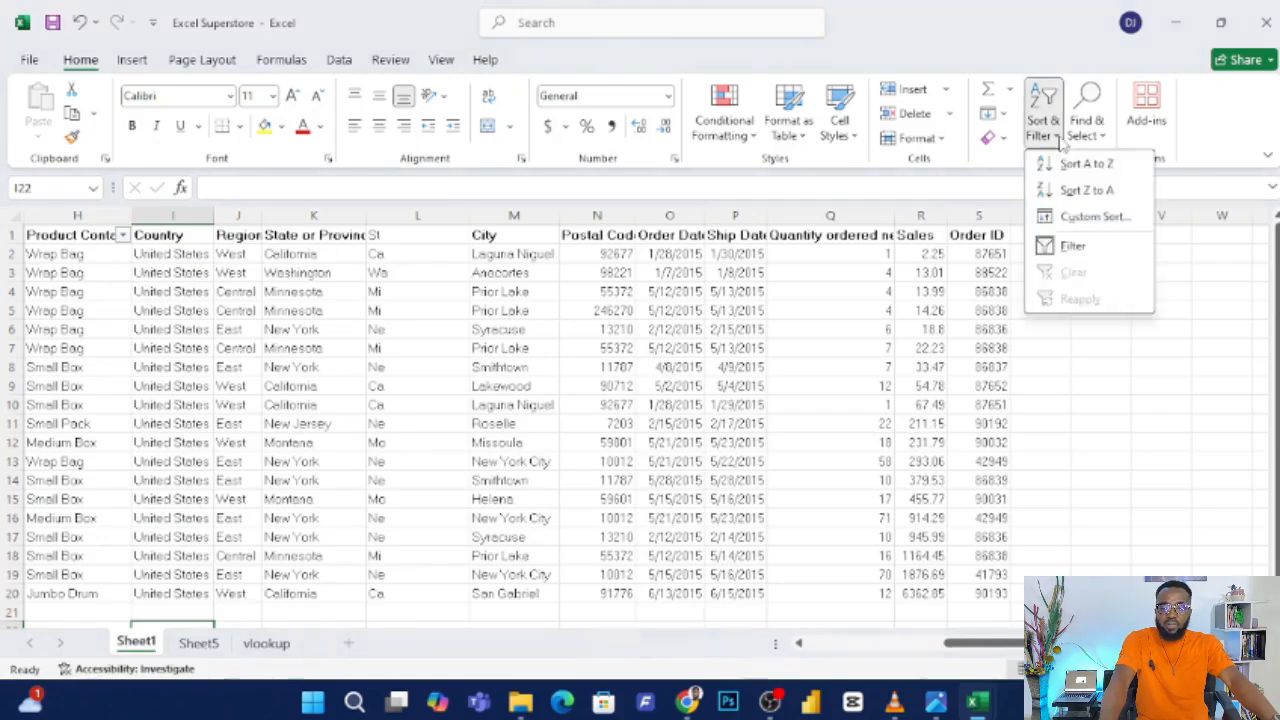
left_click(1052, 250)
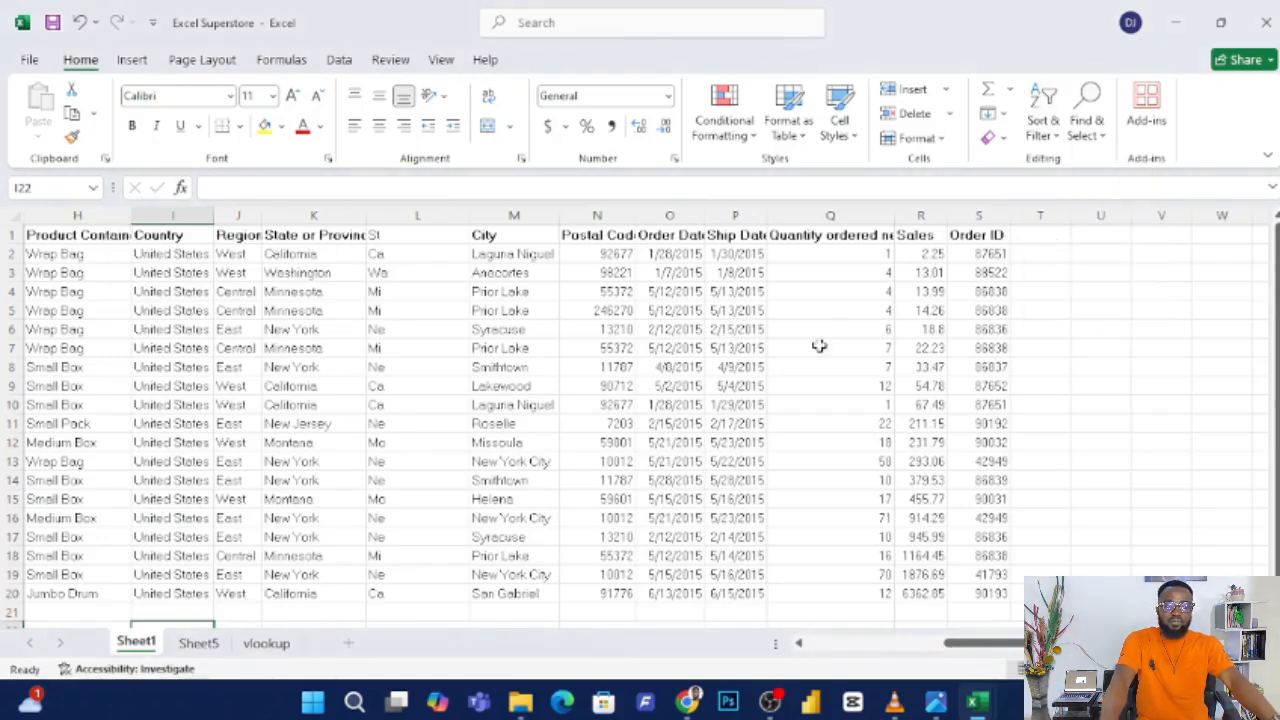
left_click(858, 328)
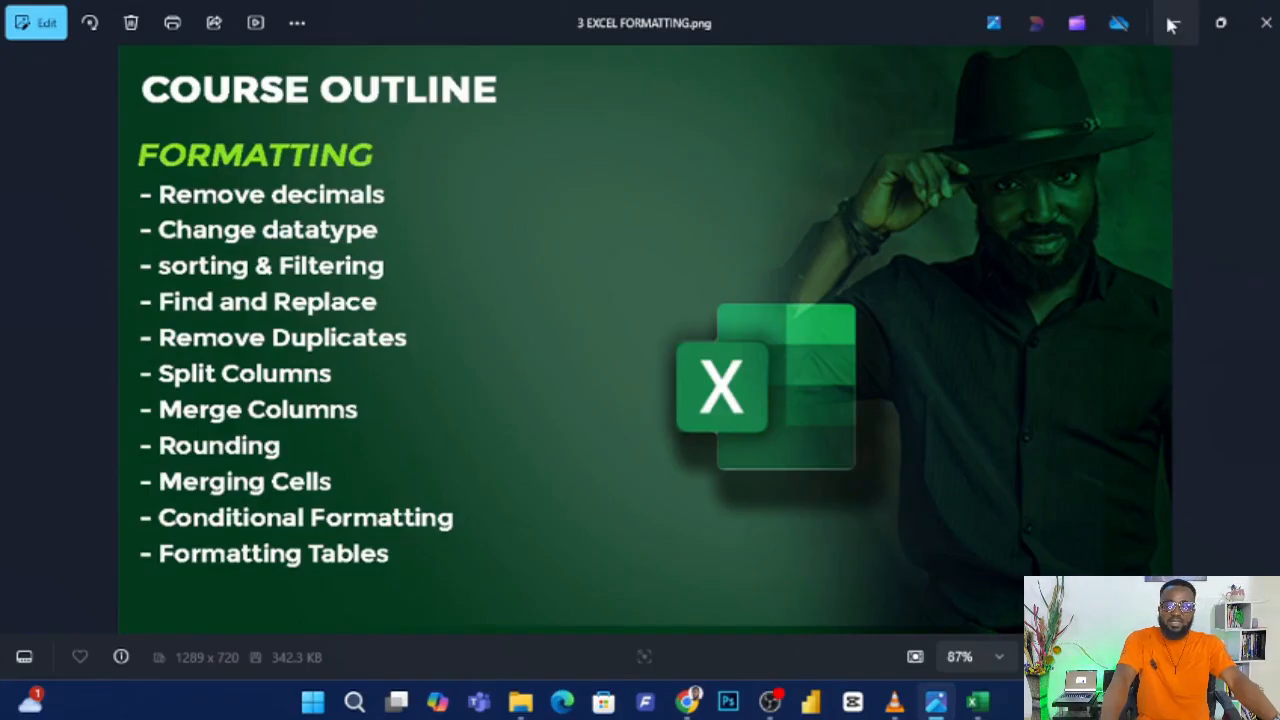
left_click(1172, 25)
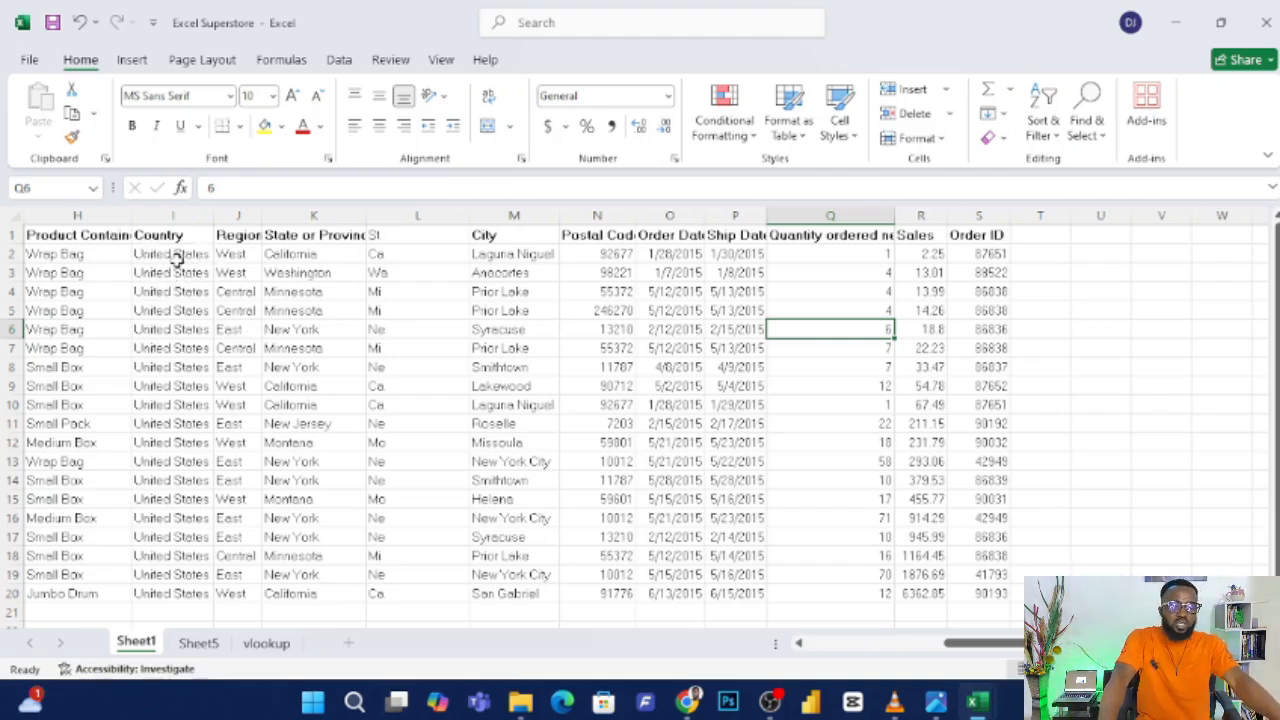
Try overwriting the first two Country values with usa and USA, clear the first, and undo these manual edits.
left_click(174, 255)
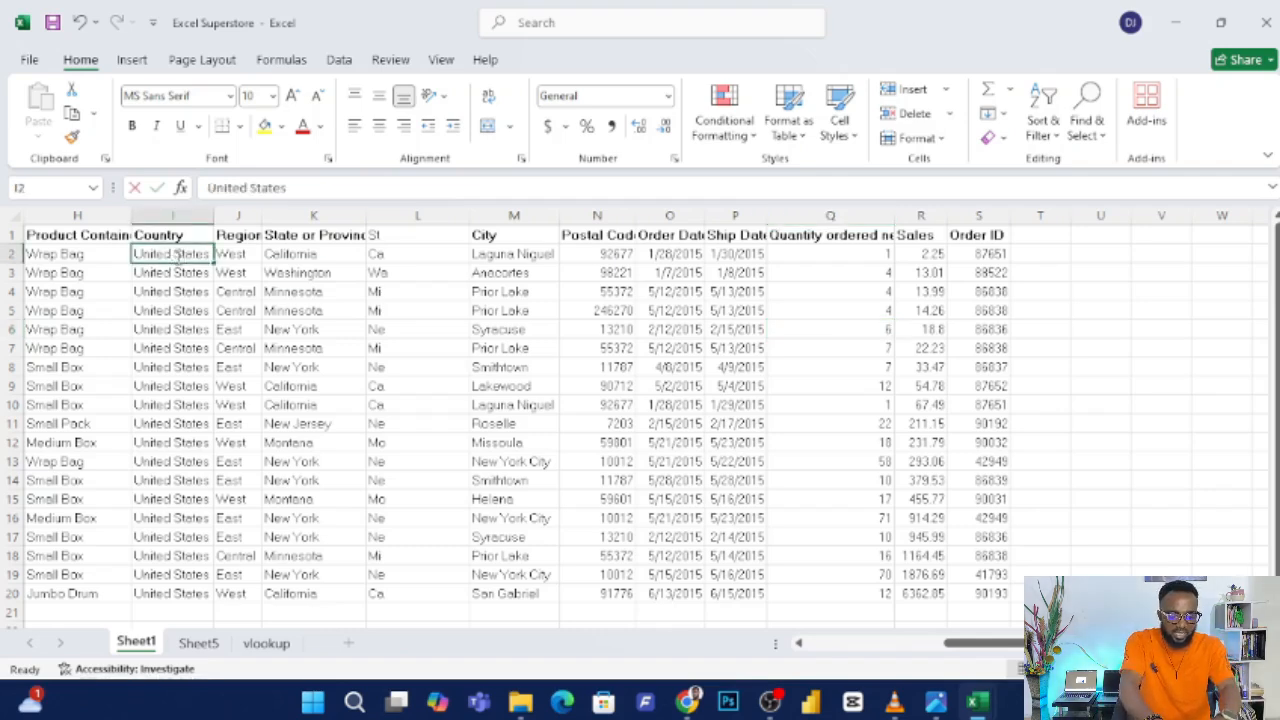
type("usa")
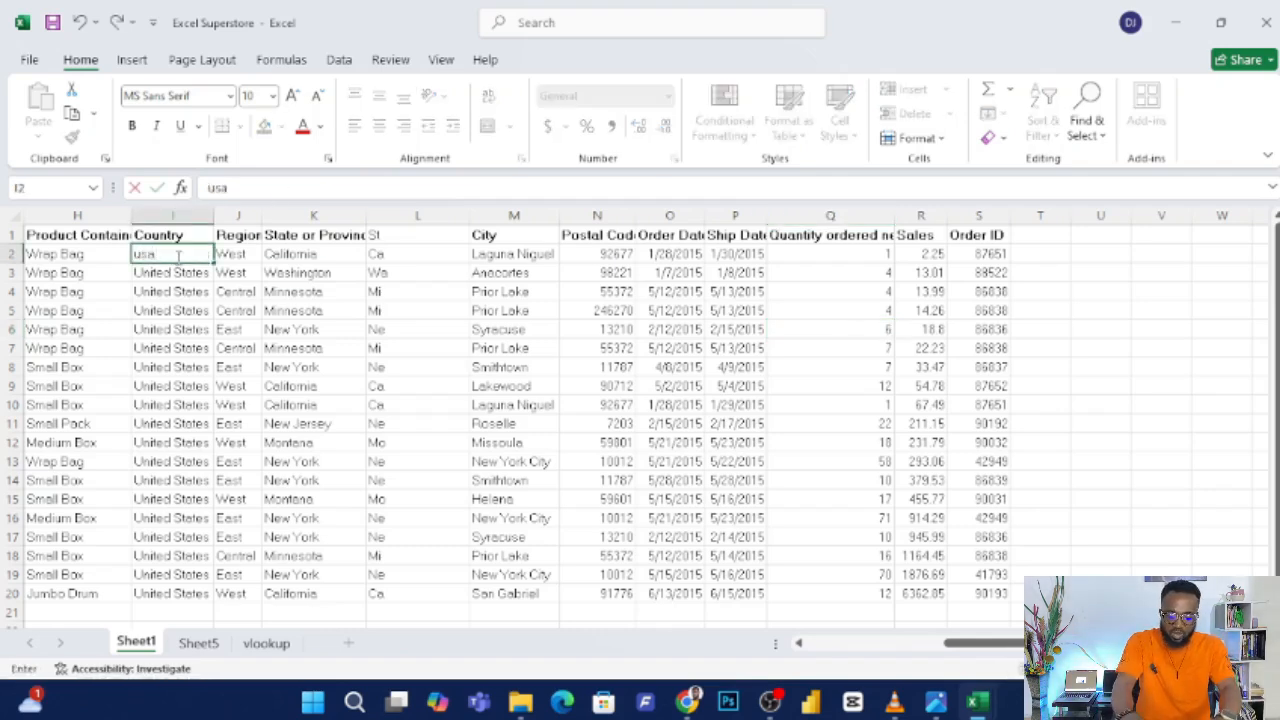
key("Return")
type("USA")
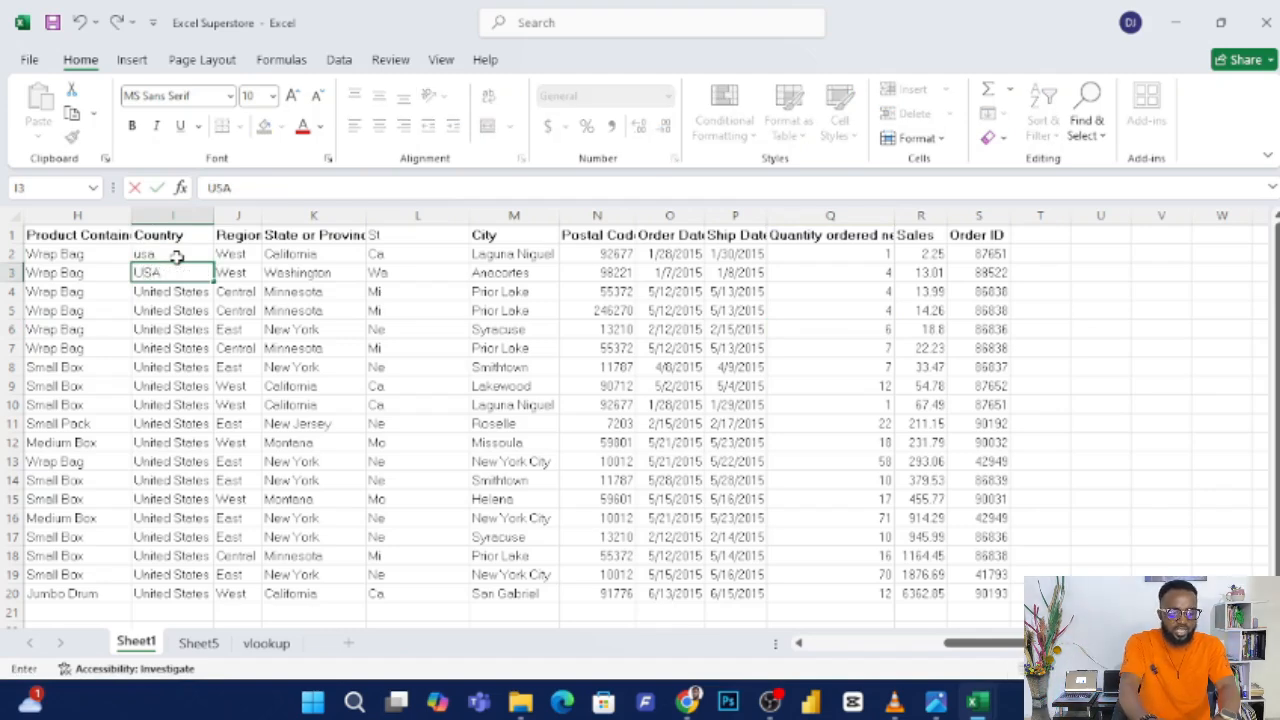
left_click(176, 256)
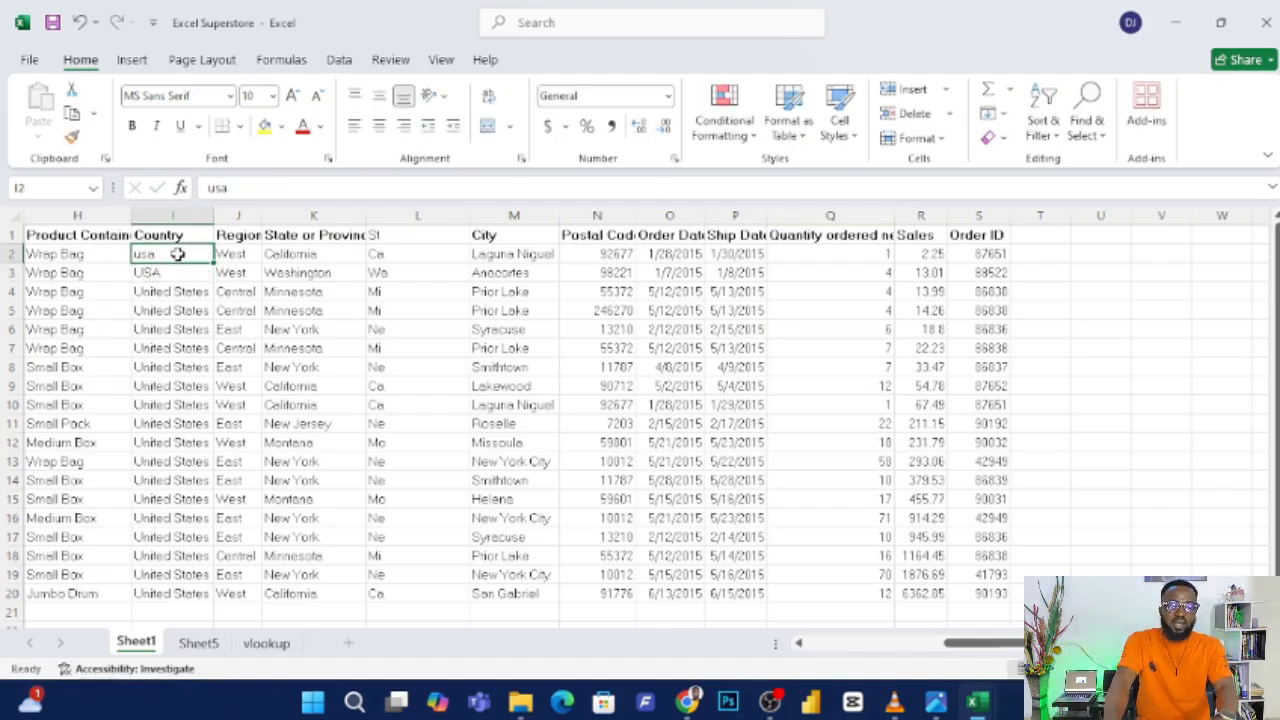
key("Delete")
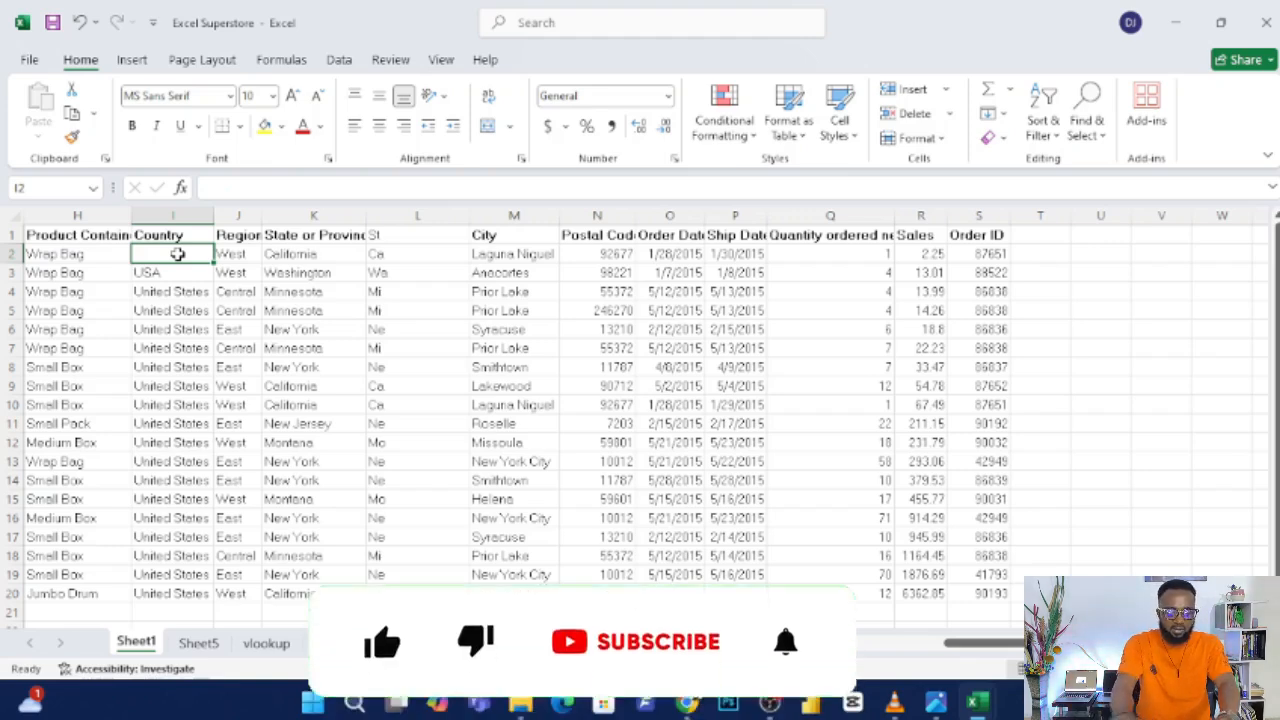
key("ctrl+z")
key("ctrl+z")
key("ctrl+z")
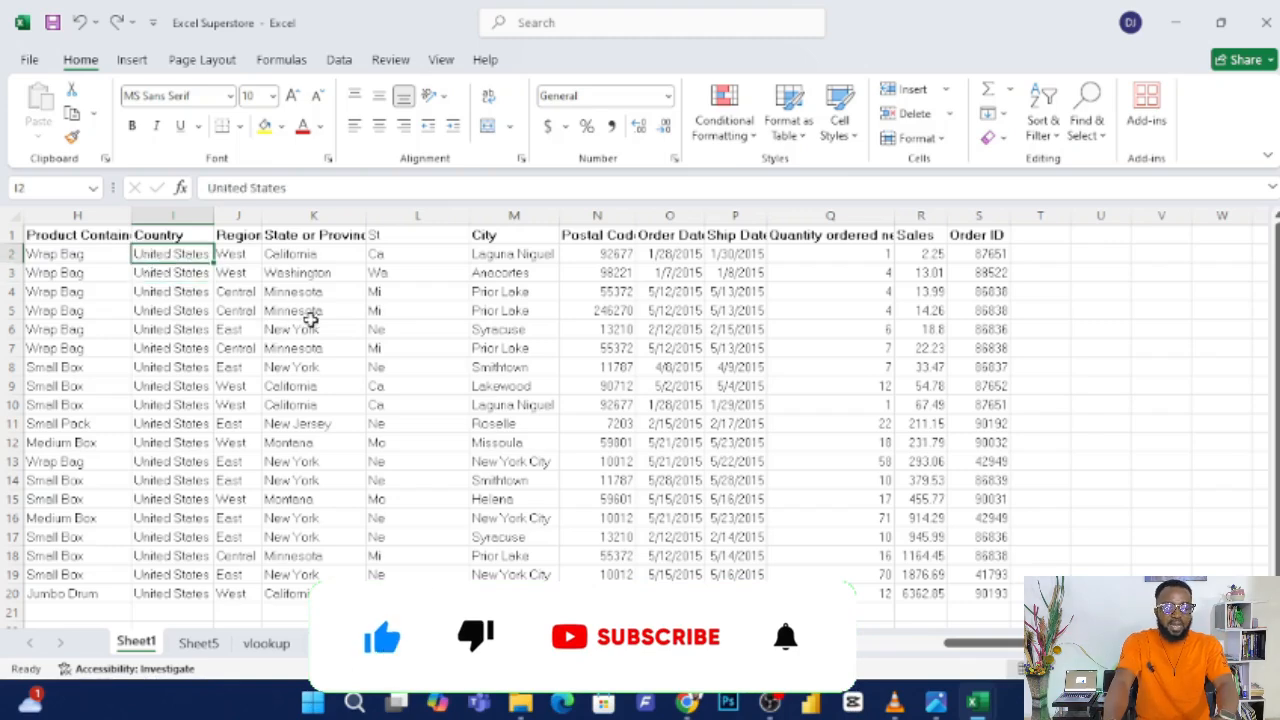
Replace every occurrence of United States with USA on Sheet1, and undo the replacement.
left_click(385, 308)
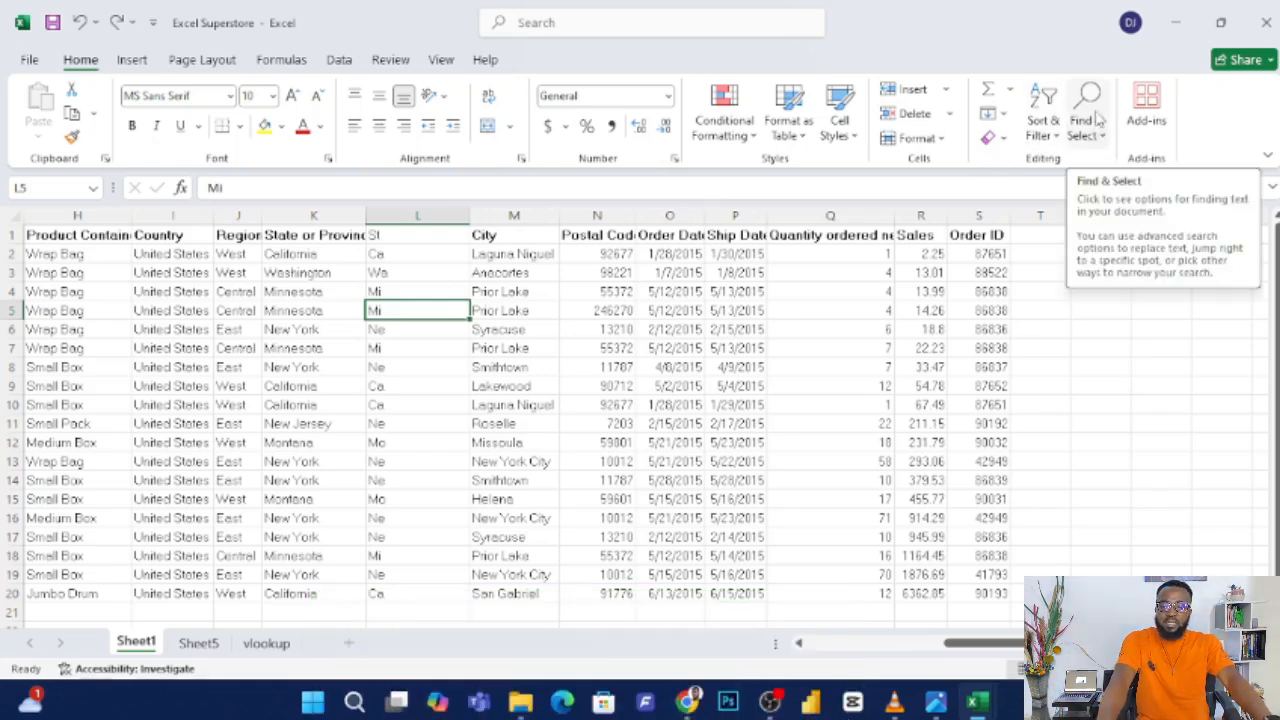
left_click(1100, 140)
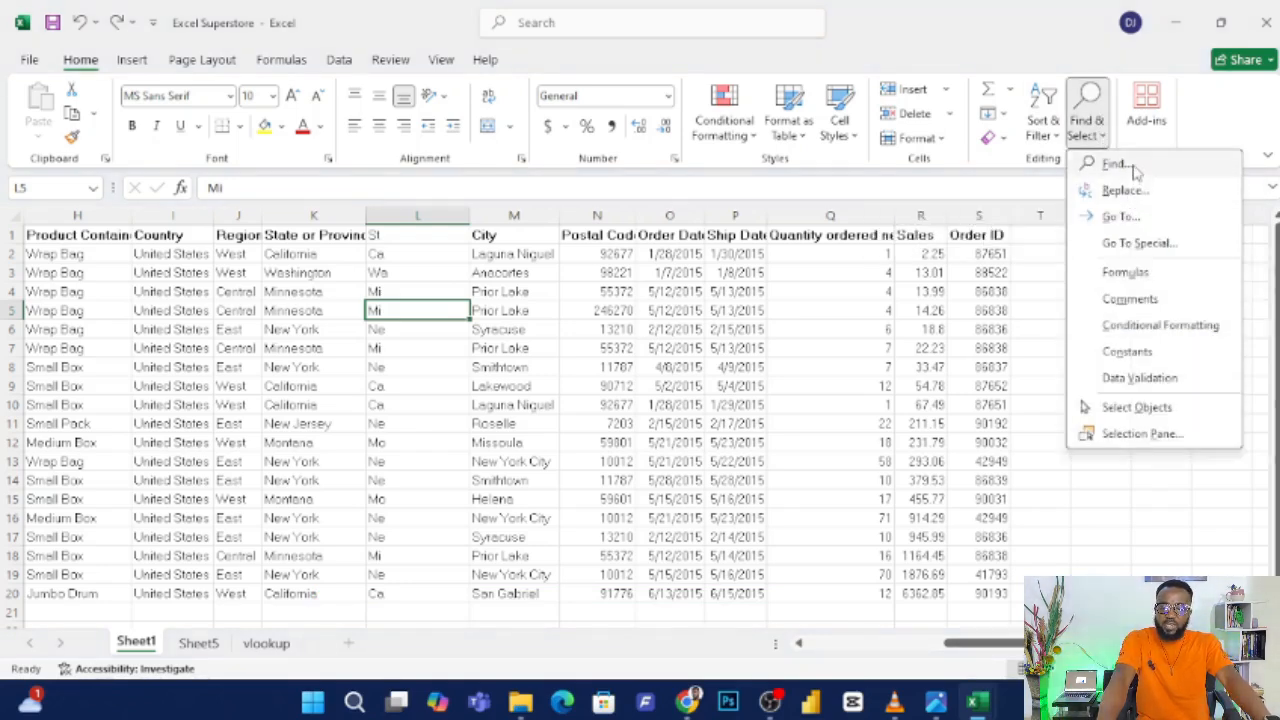
left_click(1114, 164)
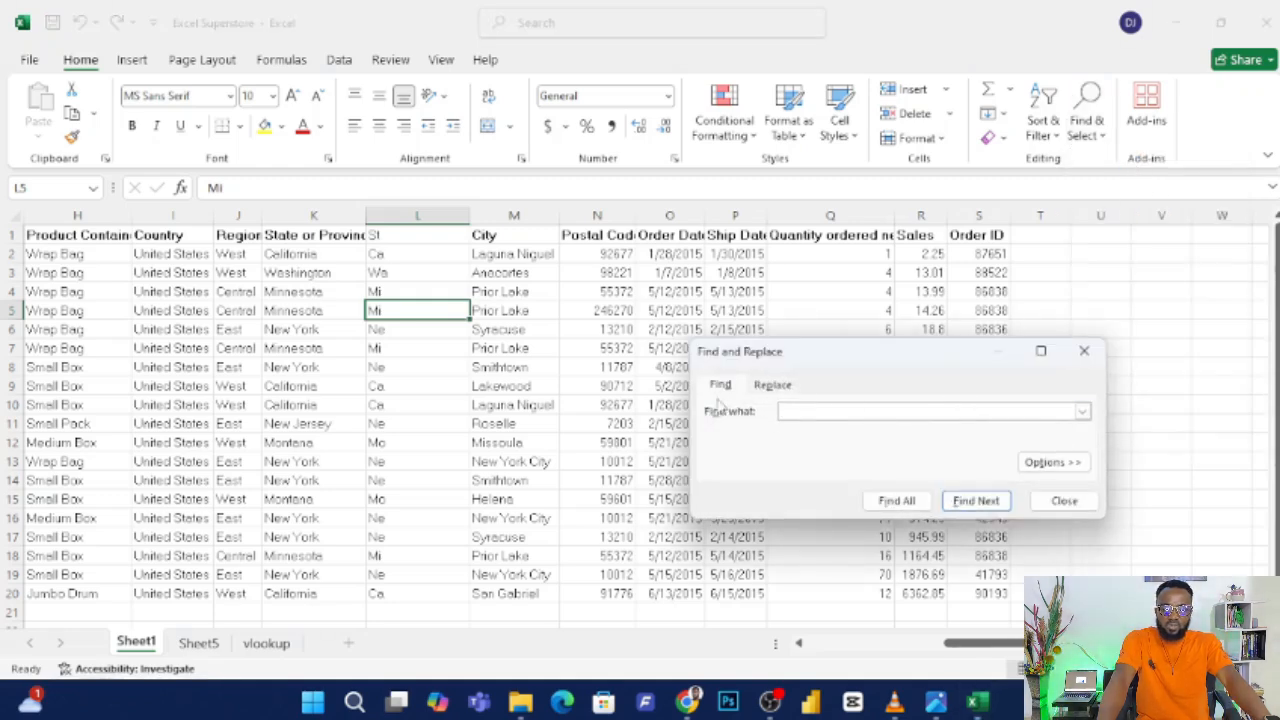
left_click(772, 385)
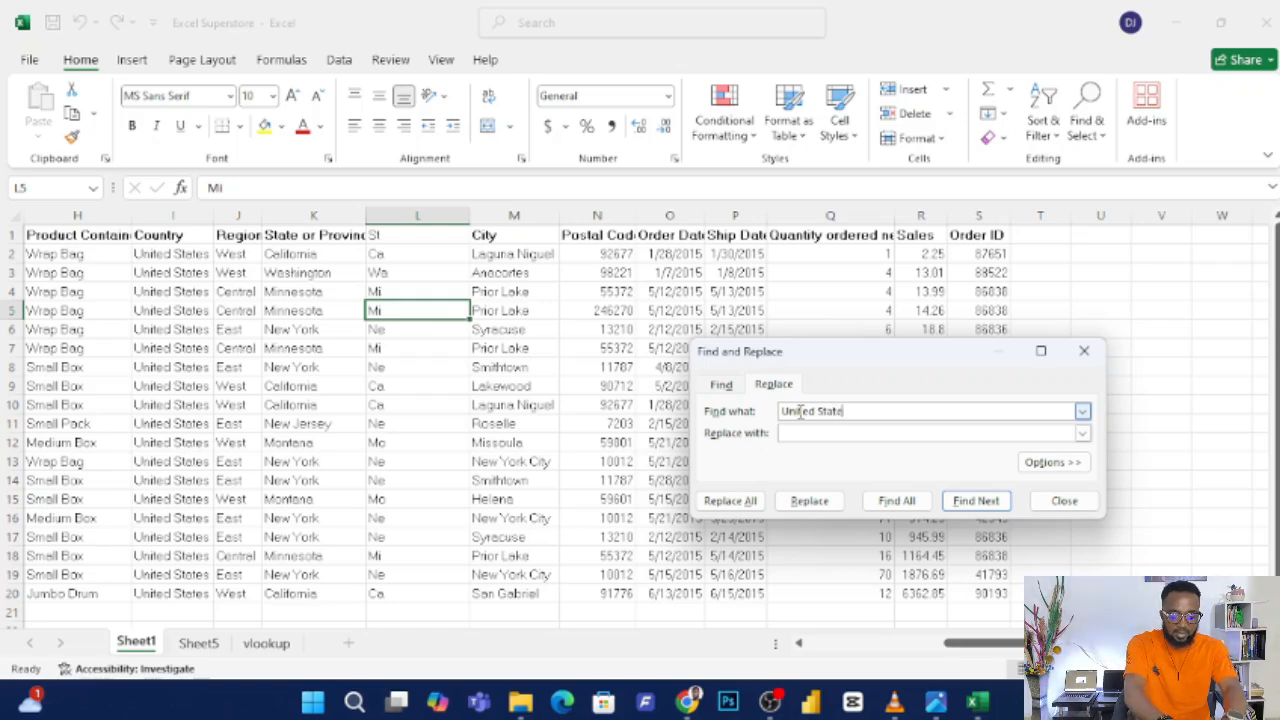
left_click(914, 430)
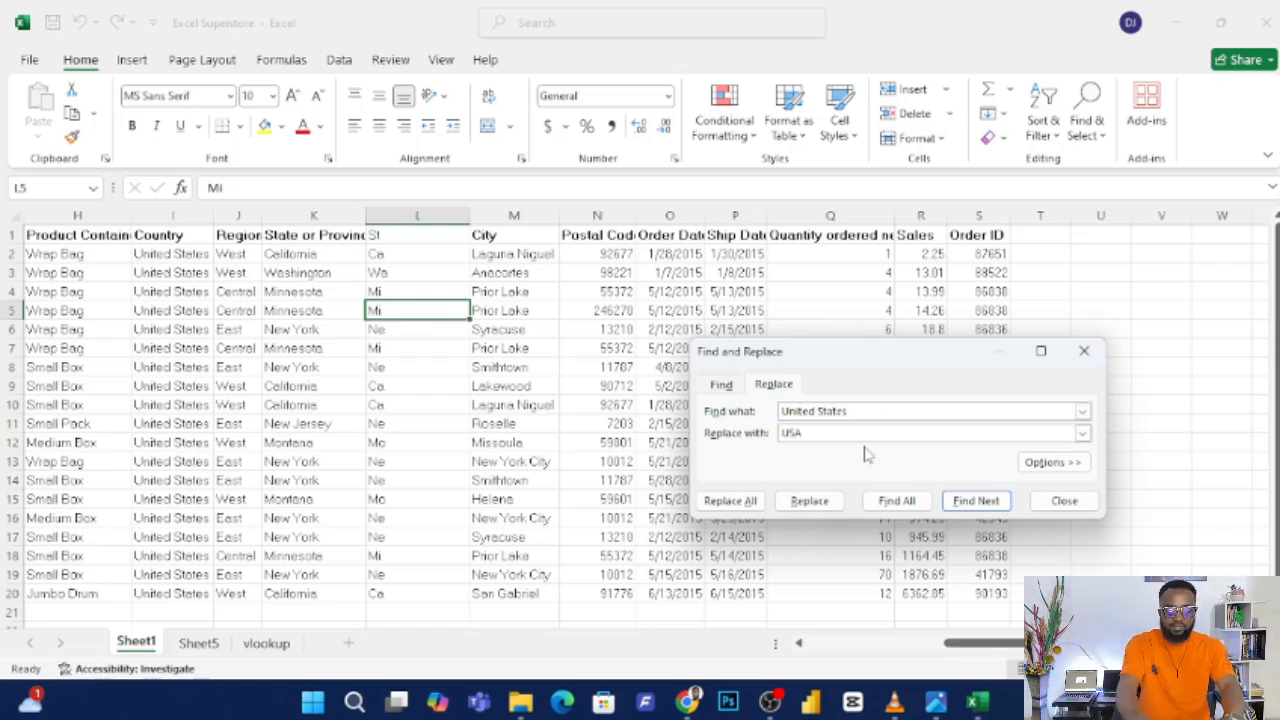
left_click(716, 503)
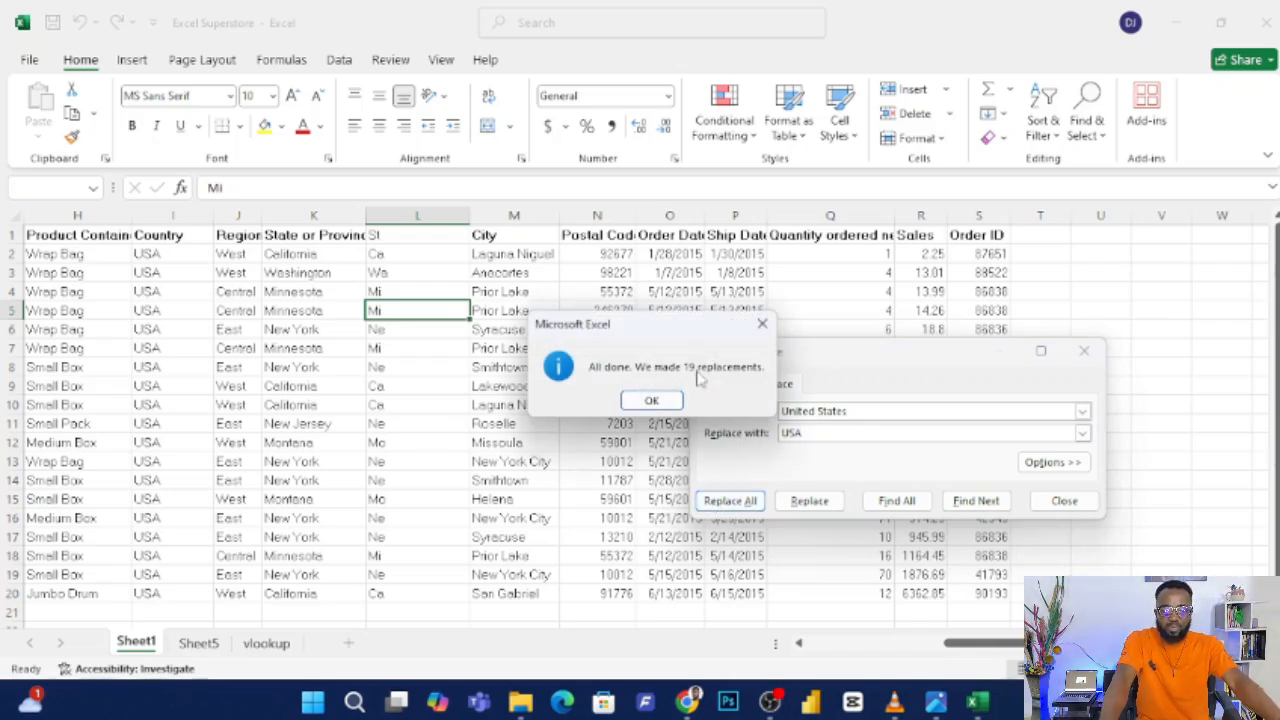
left_click(649, 400)
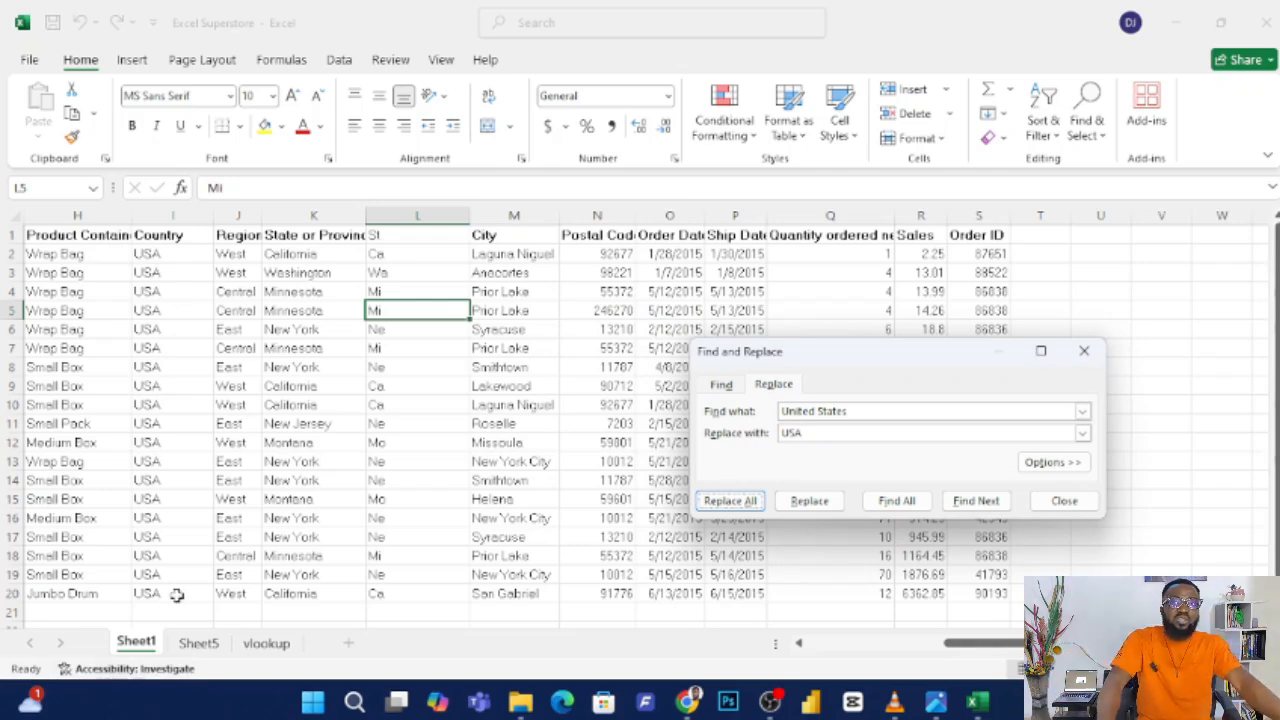
left_click(1064, 500)
left_click(615, 447)
key("ctrl+z")
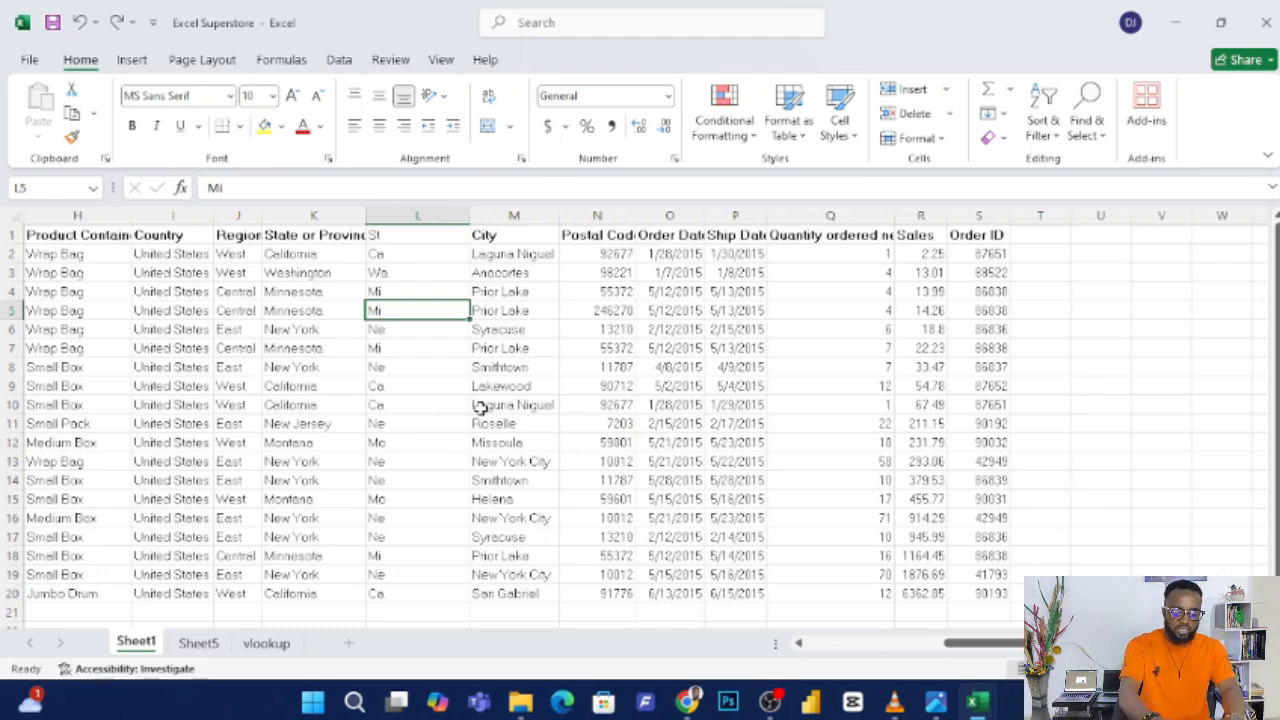
Rerun the replacement of all United States entries with USA, and undo it again.
key("ctrl+h")
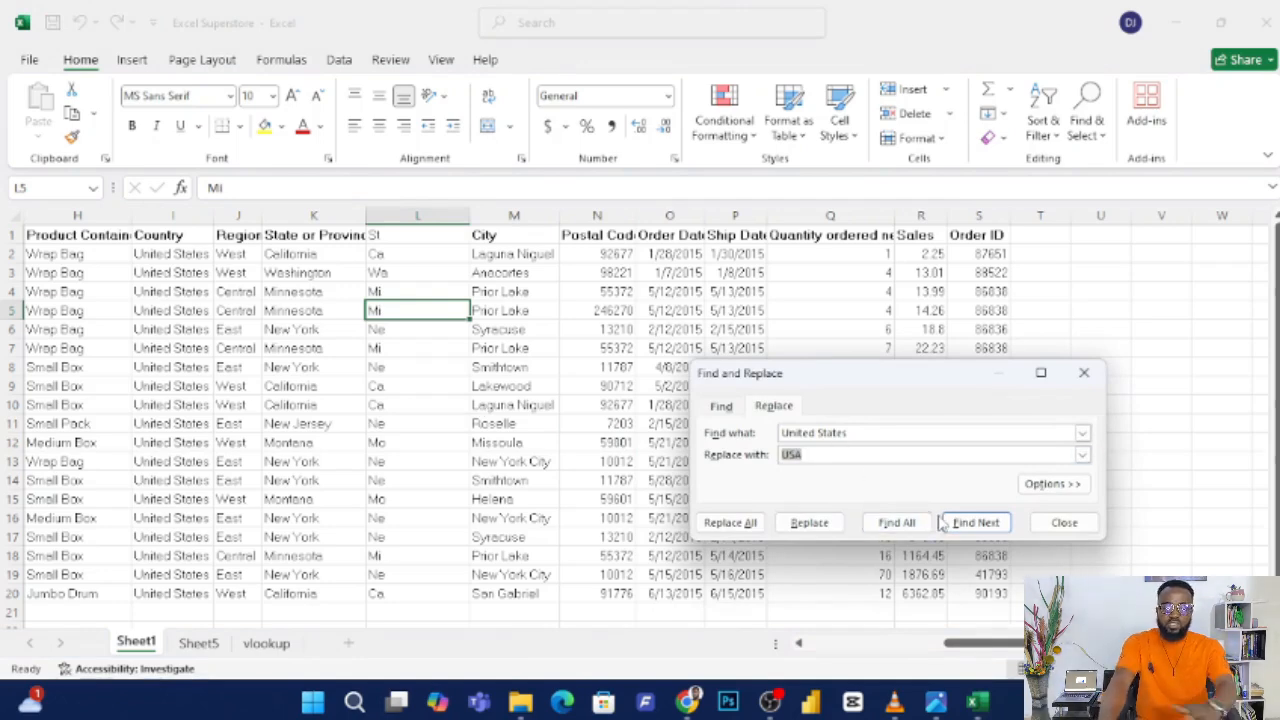
left_click(757, 527)
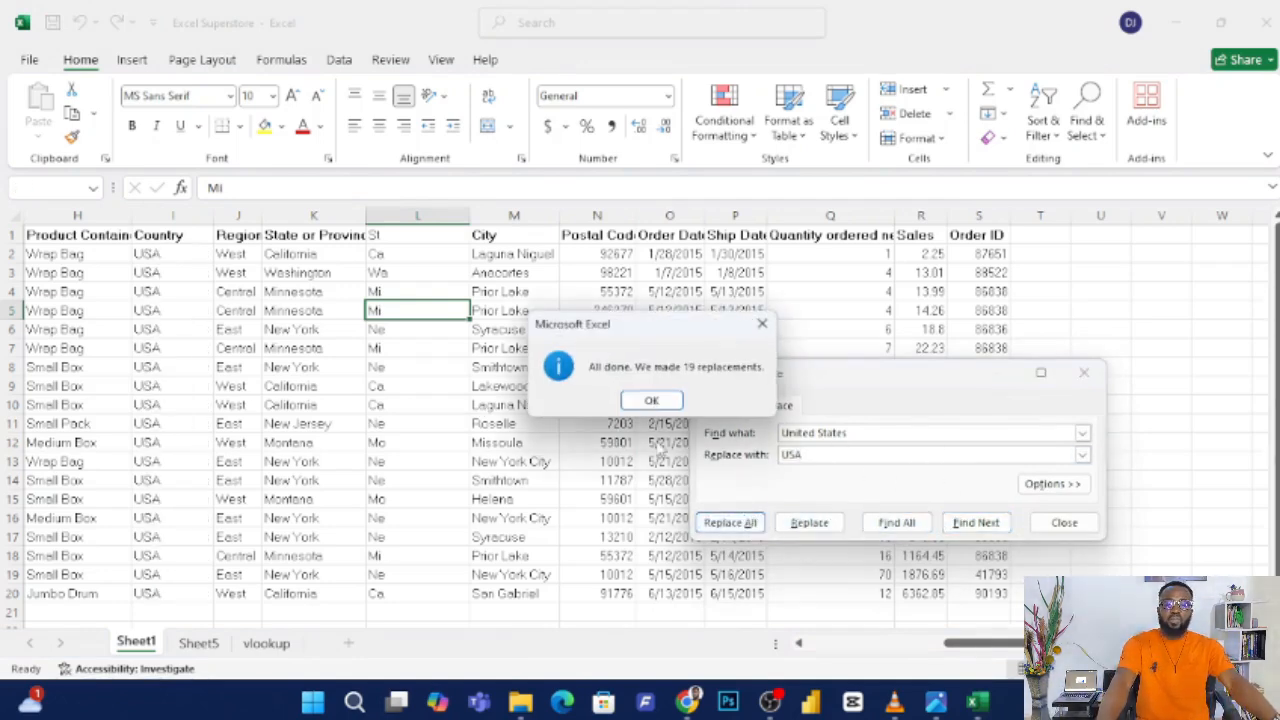
left_click(656, 403)
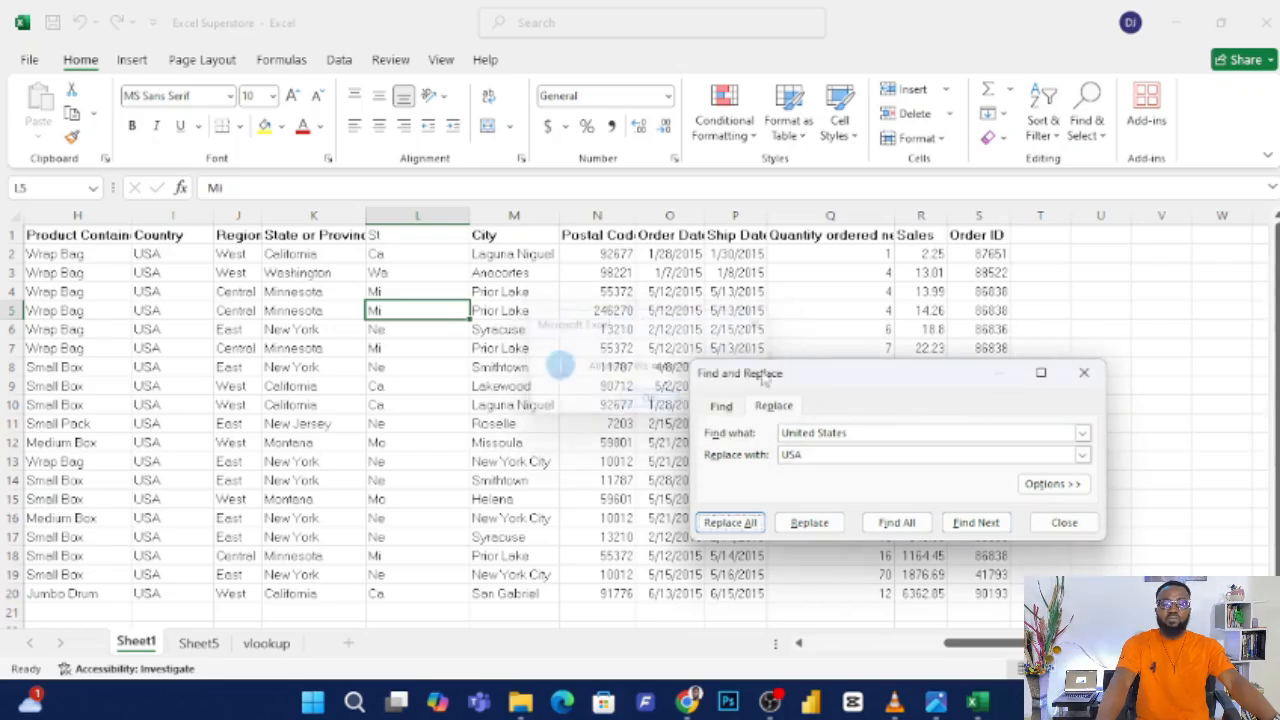
left_click(1078, 525)
left_click(755, 441)
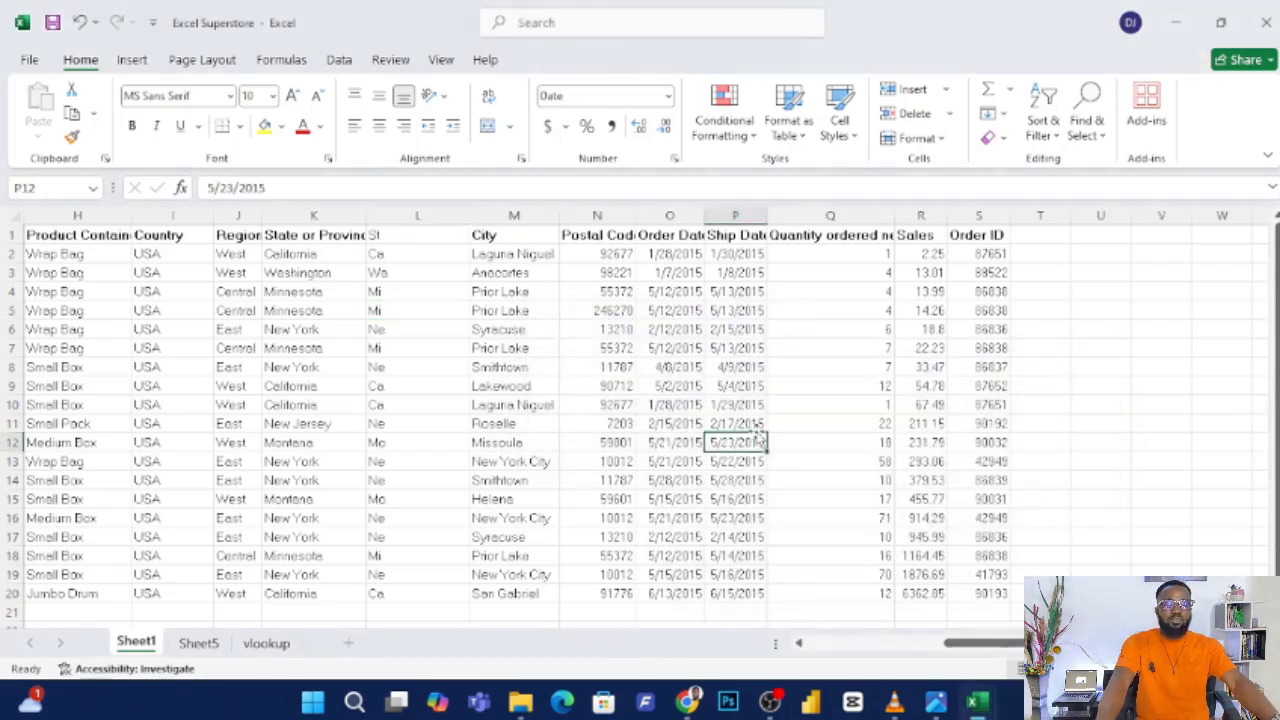
key("ctrl+z")
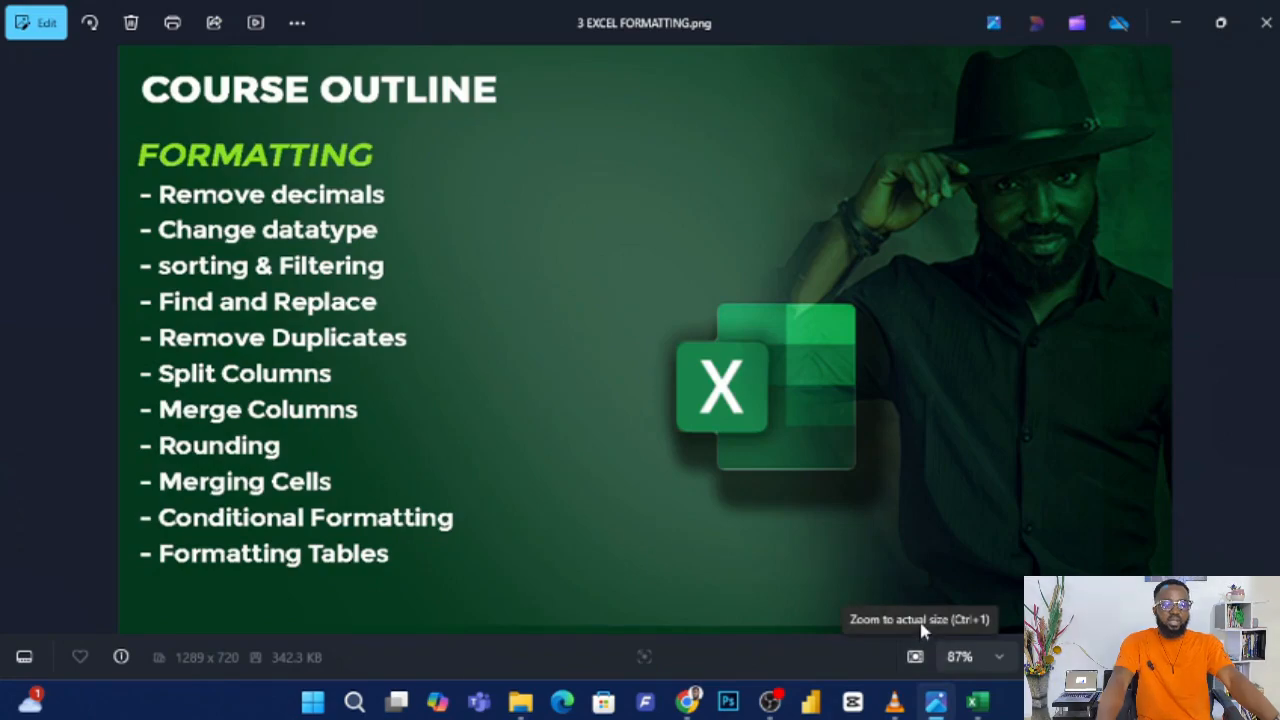
Remove duplicate rows from the Sheet1 data, comparing all columns and treating the first row as headers.
left_click(1176, 24)
left_click(620, 348)
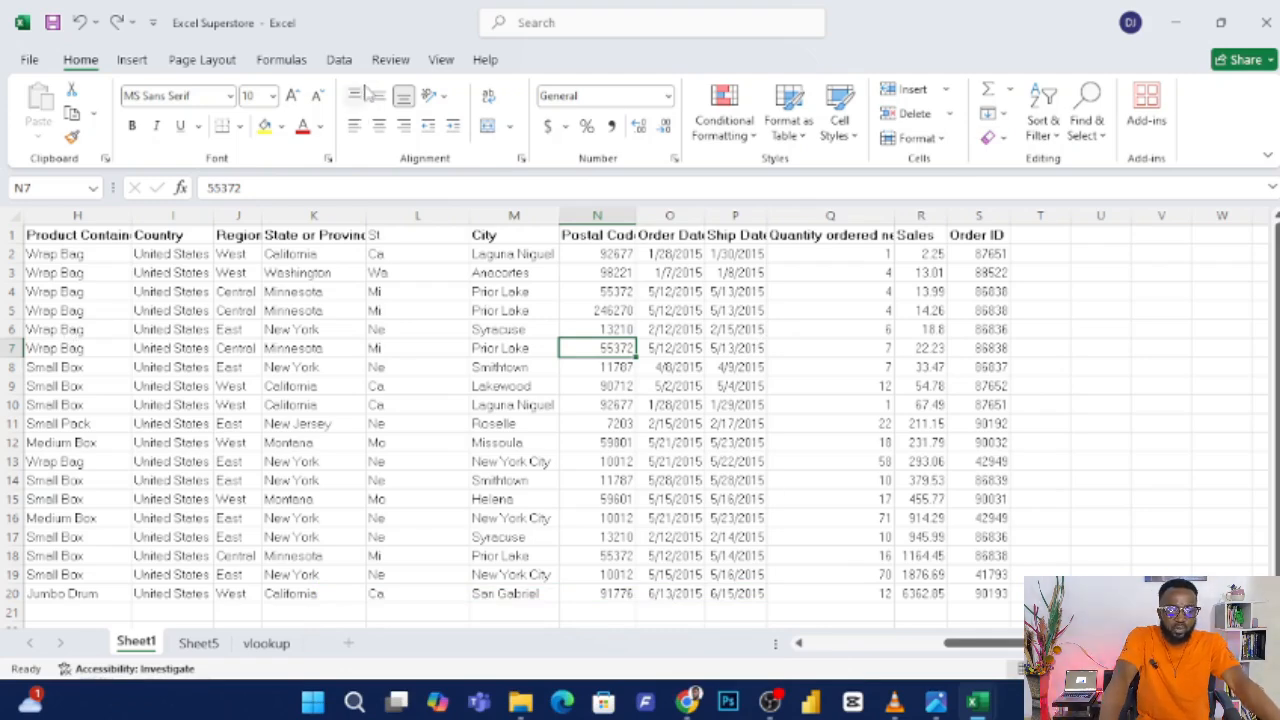
left_click(339, 60)
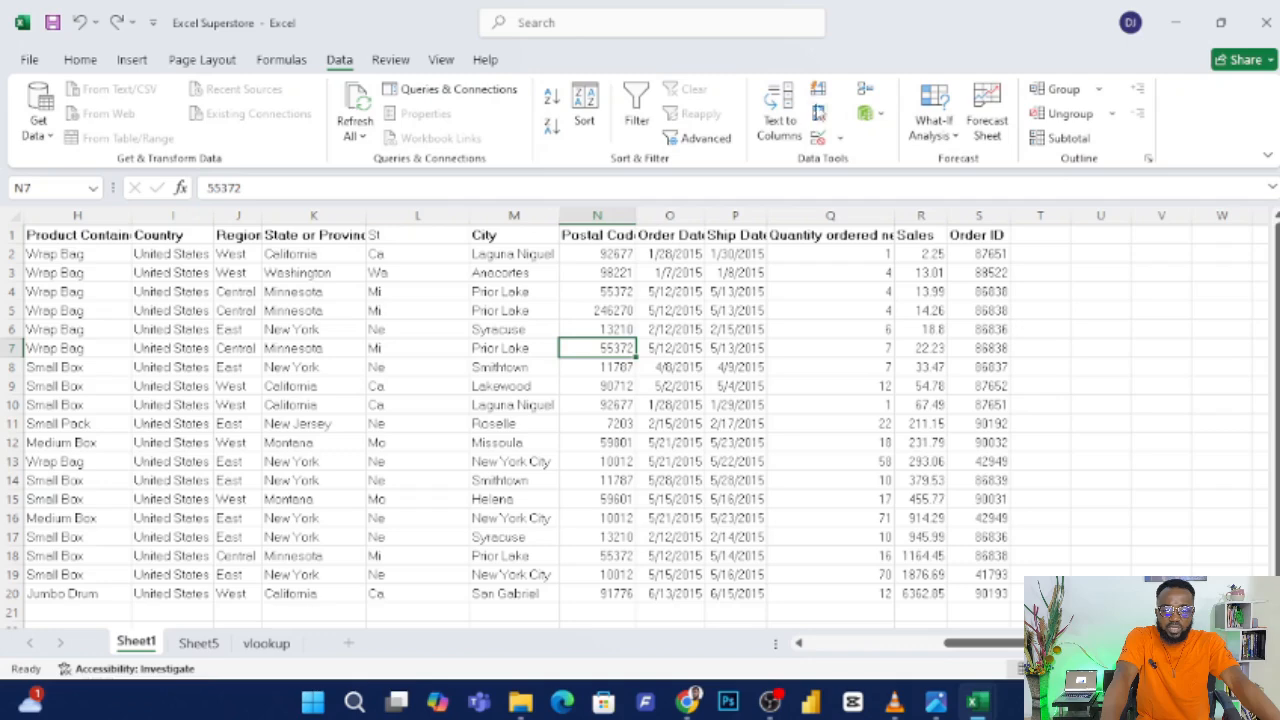
left_click(820, 118)
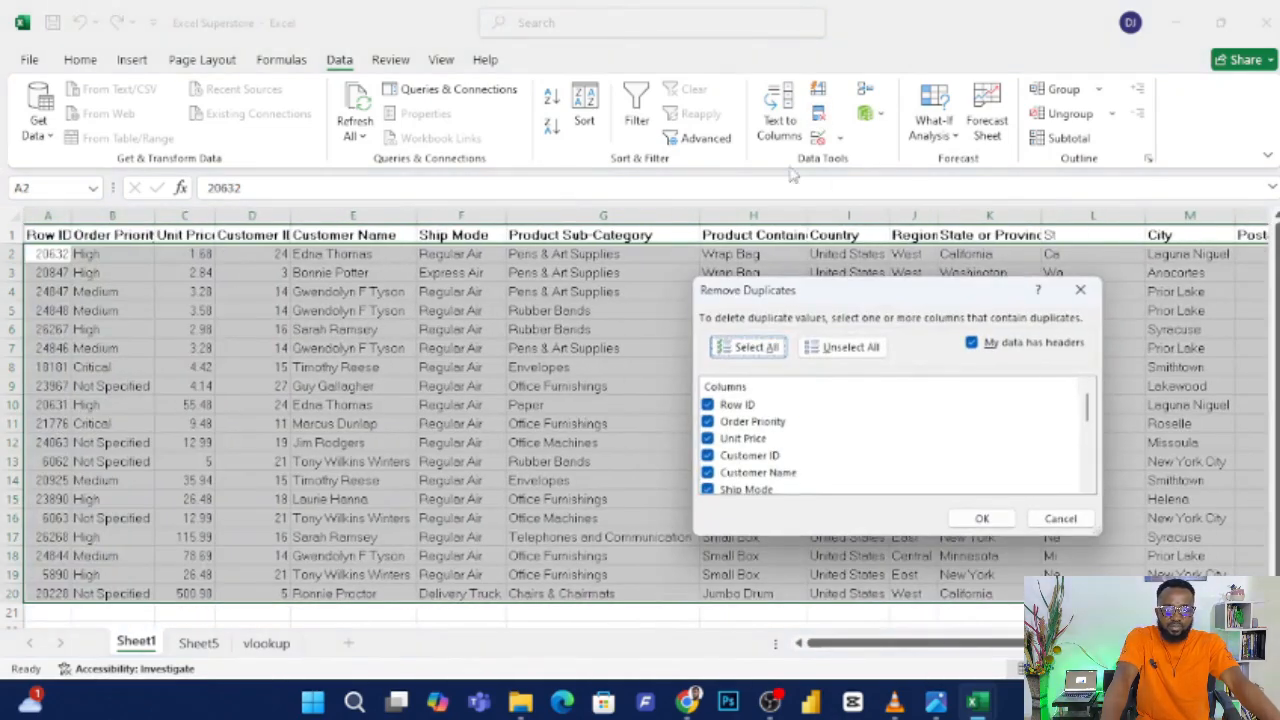
scroll(774, 430, "down", 5)
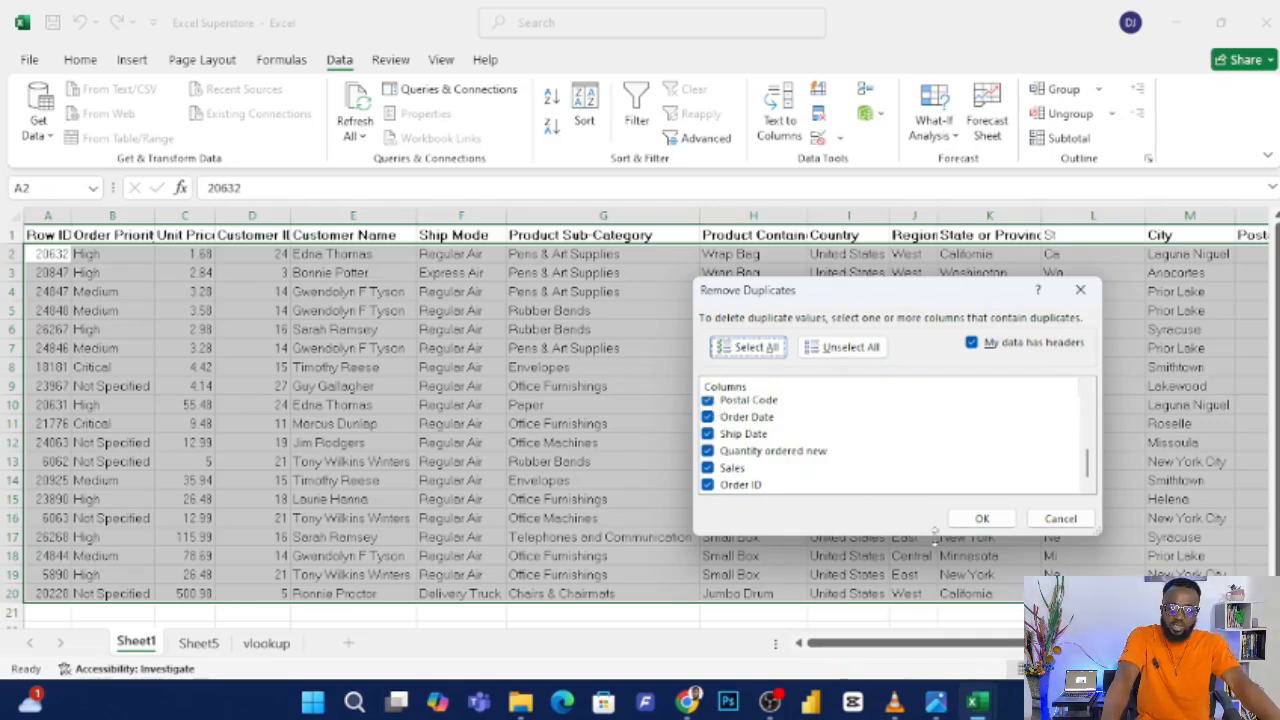
scroll(760, 434, "up", 2)
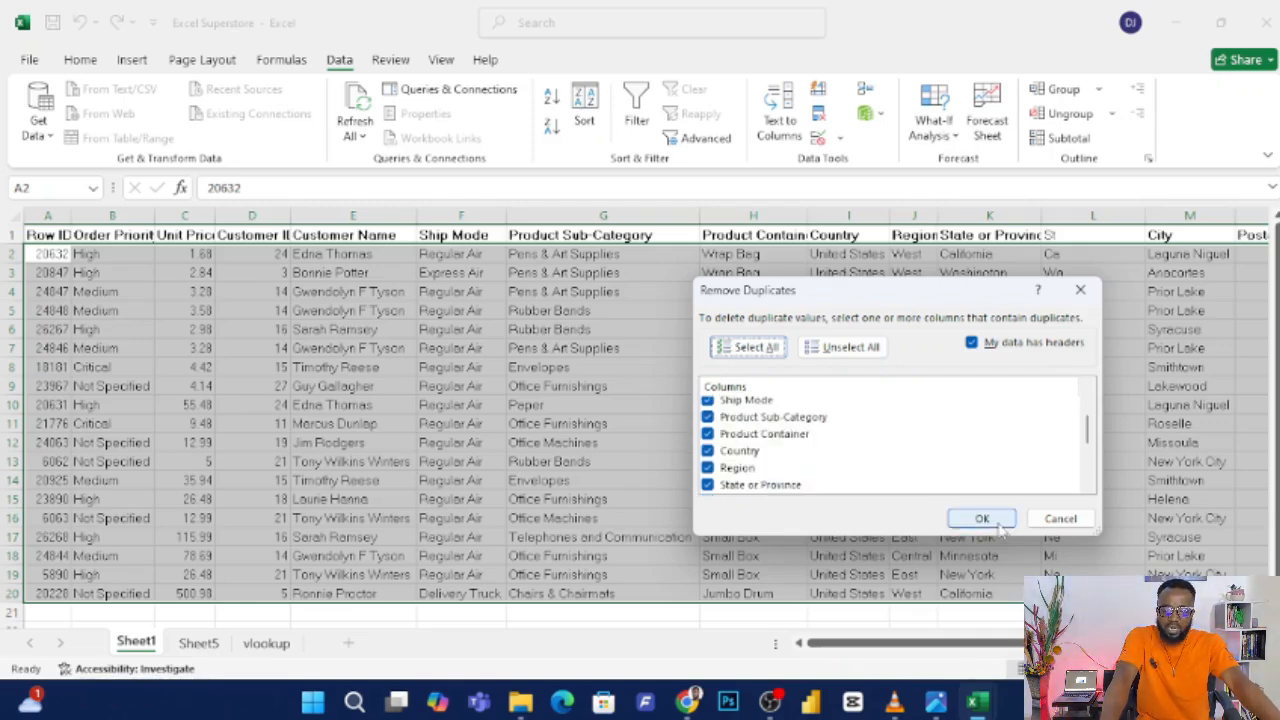
left_click(982, 519)
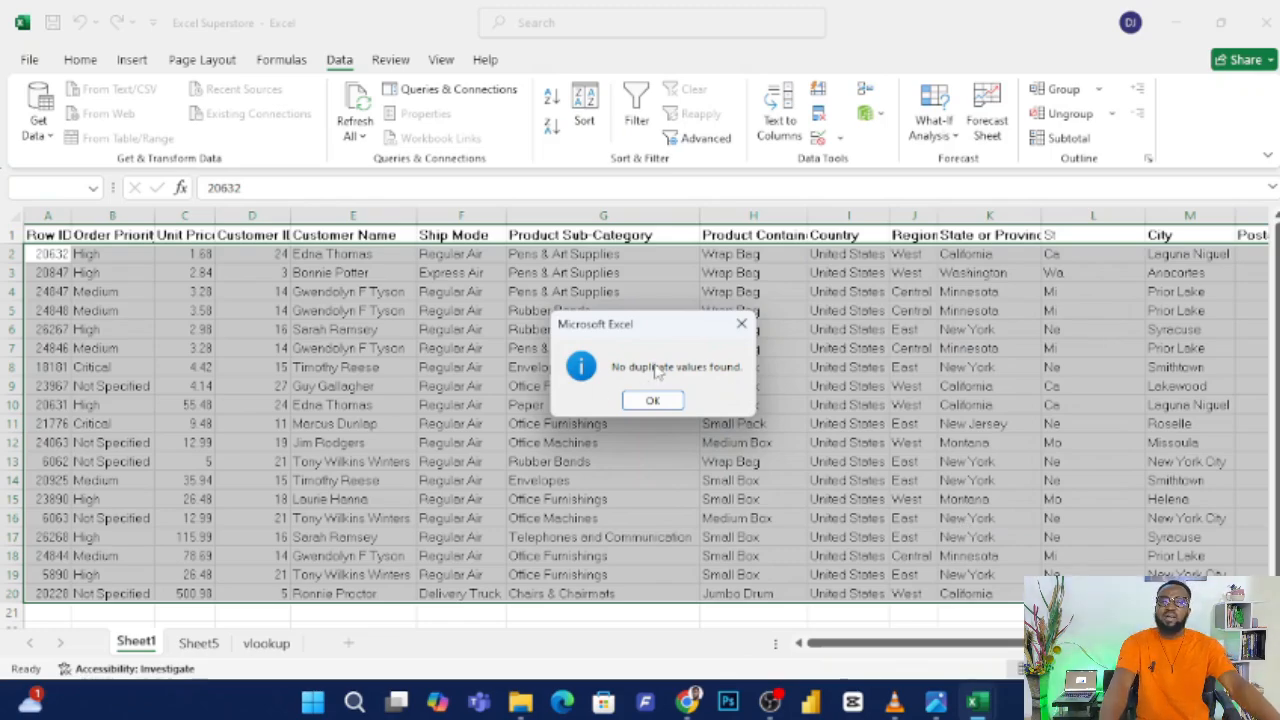
left_click(655, 401)
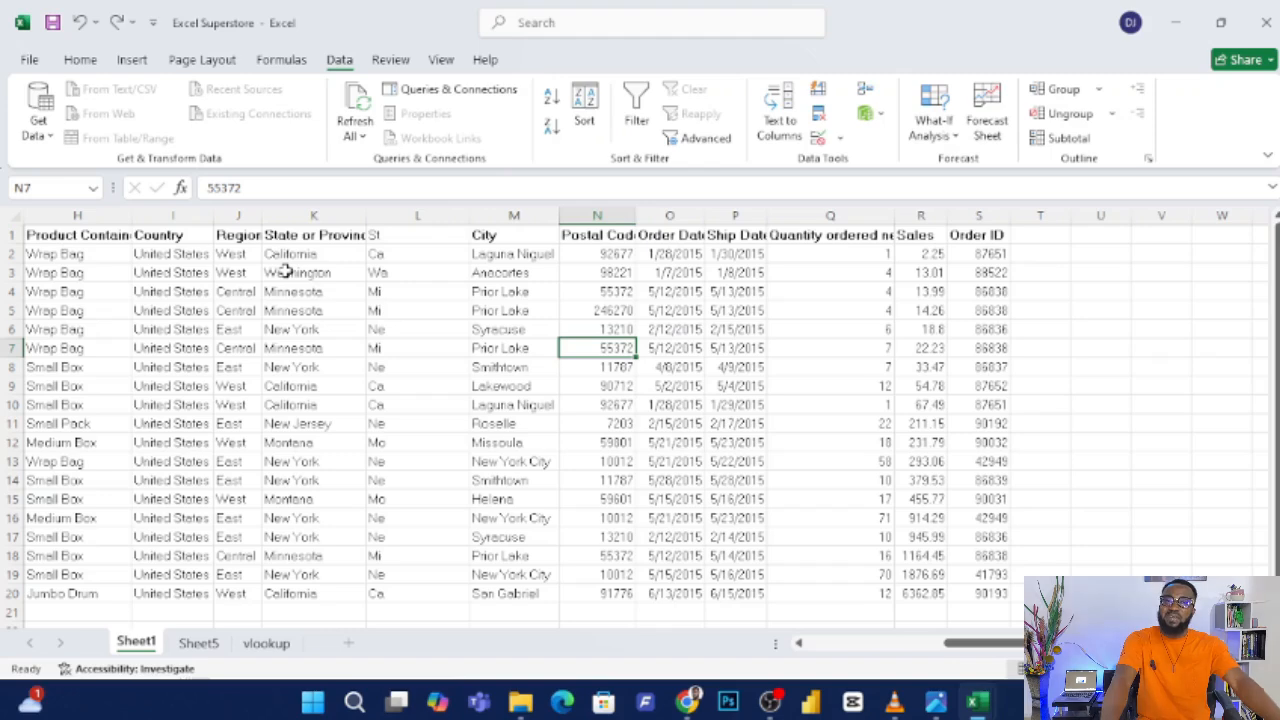
Run Remove Duplicates from the St column, expanding the selection to the adjacent data and comparing all columns.
left_click(410, 214)
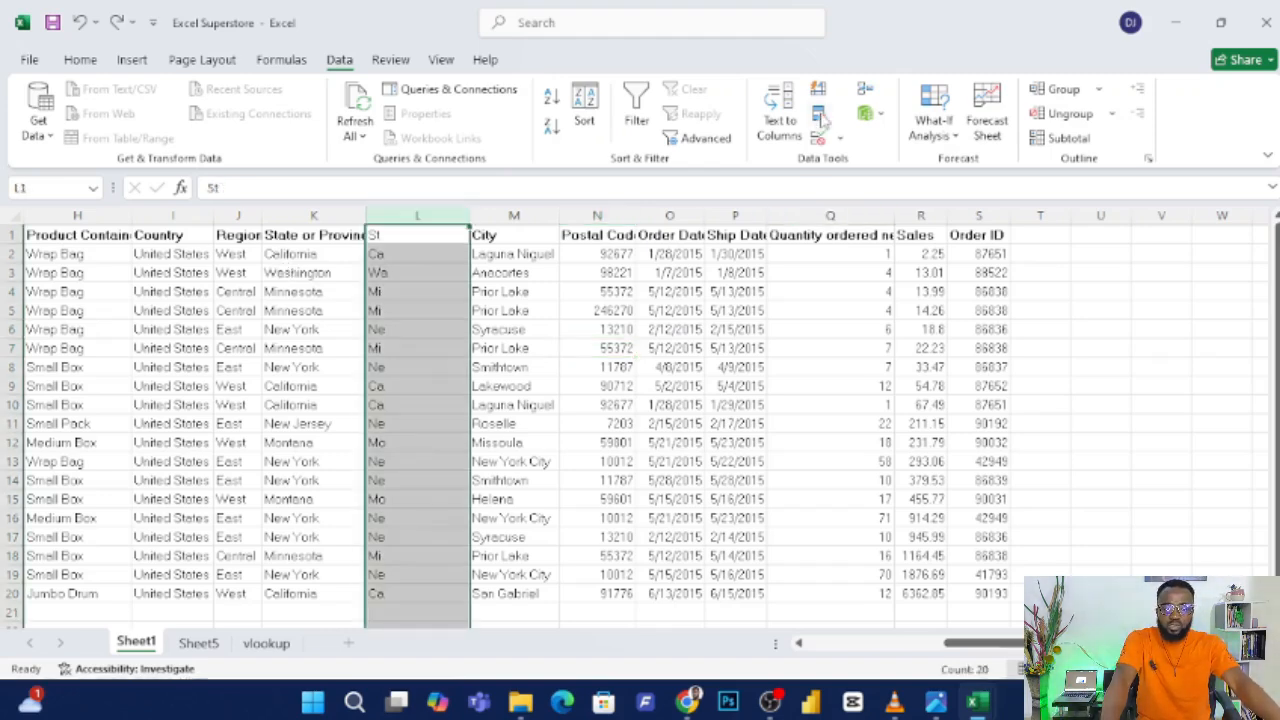
left_click(818, 114)
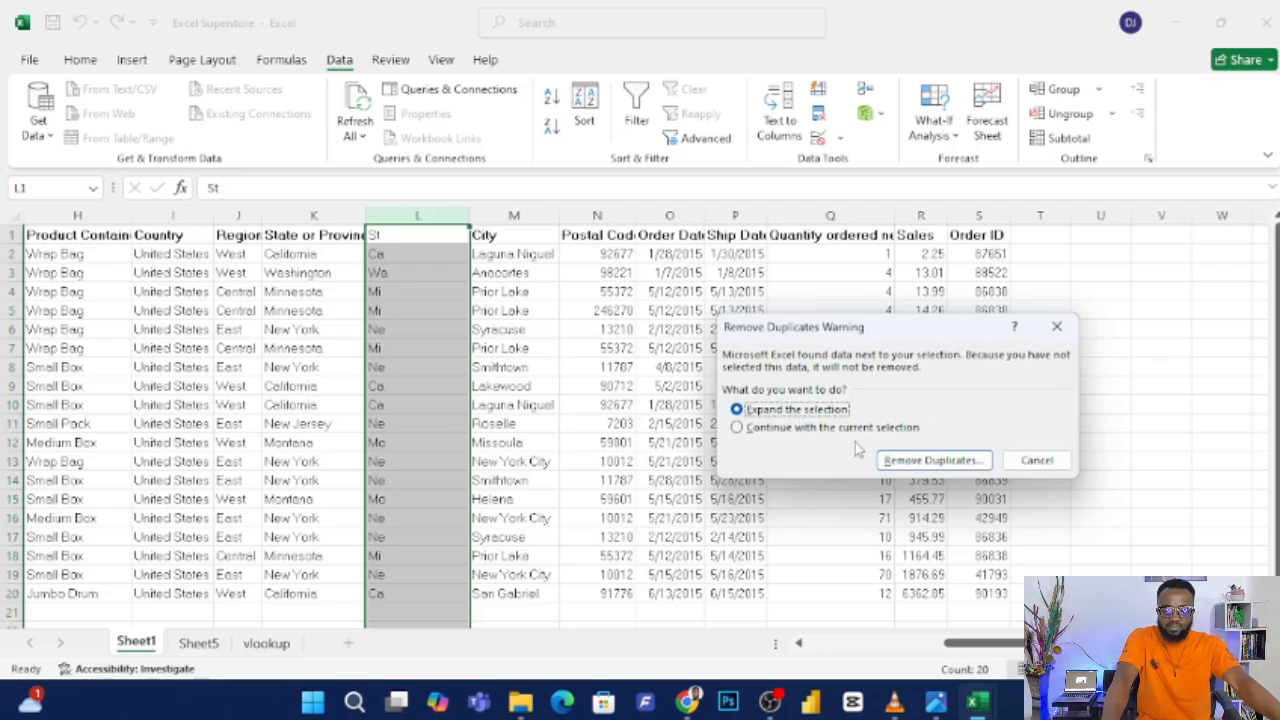
left_click(918, 459)
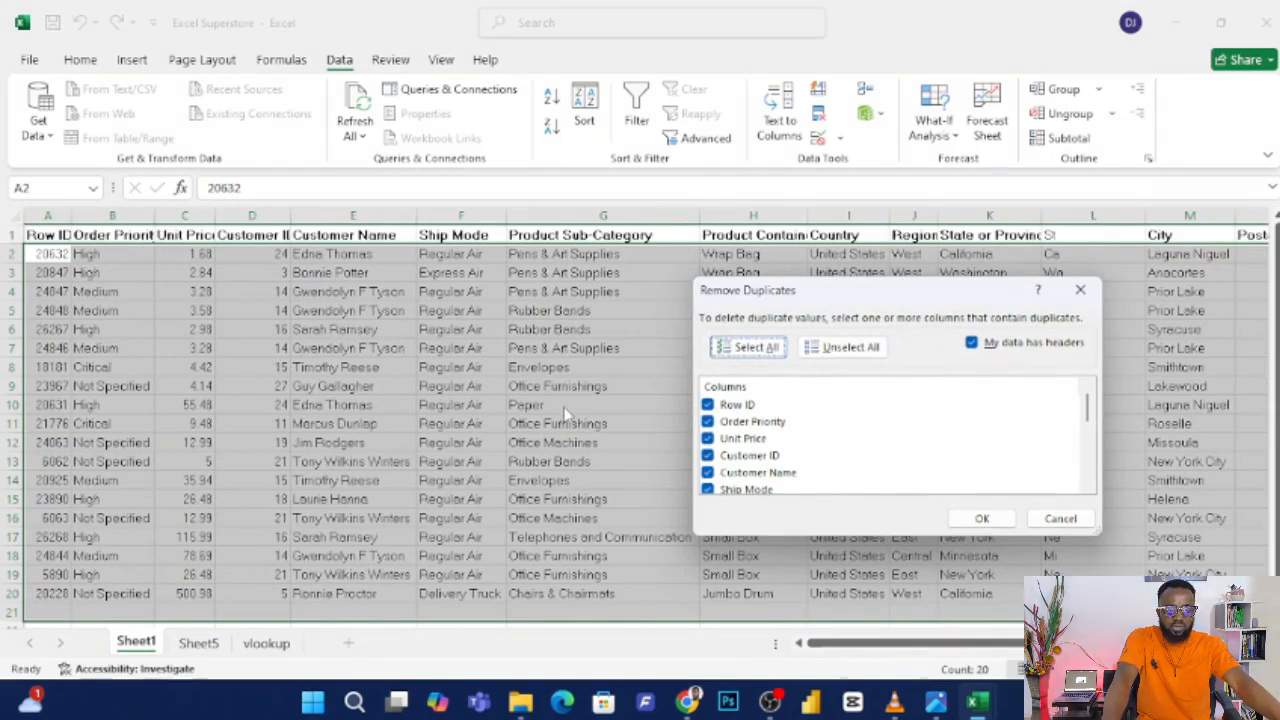
left_click(982, 519)
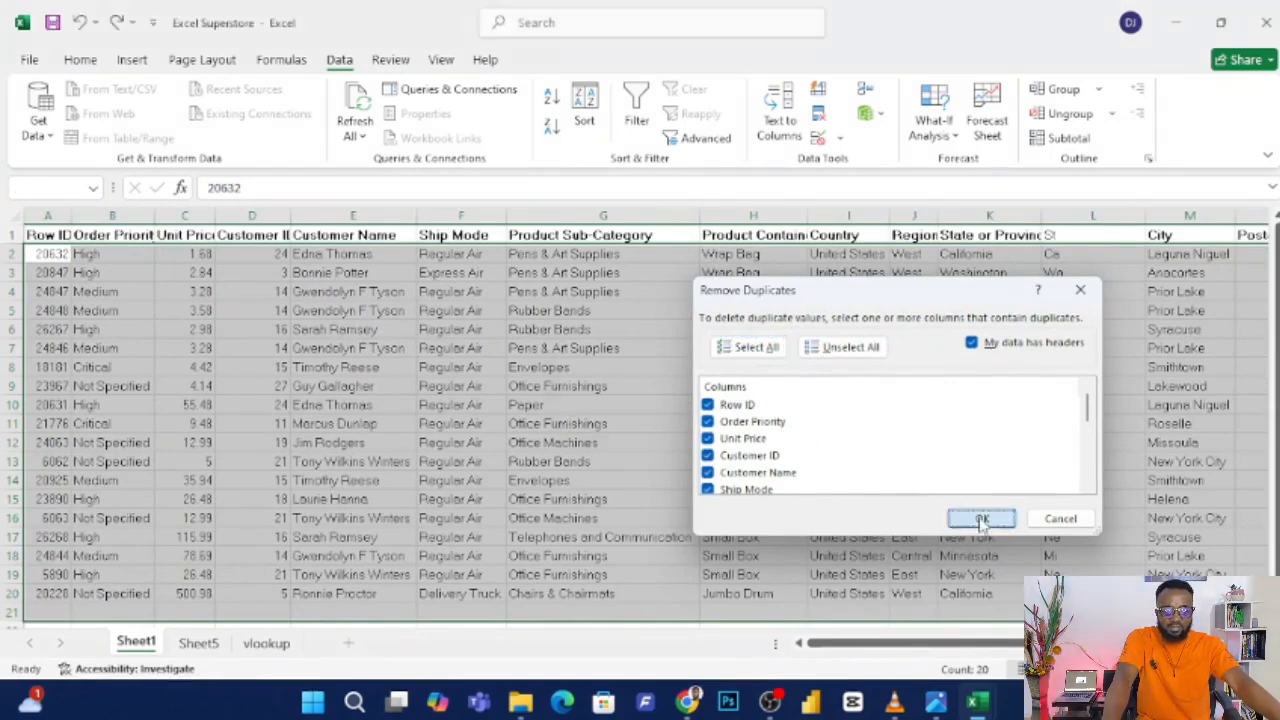
left_click(645, 401)
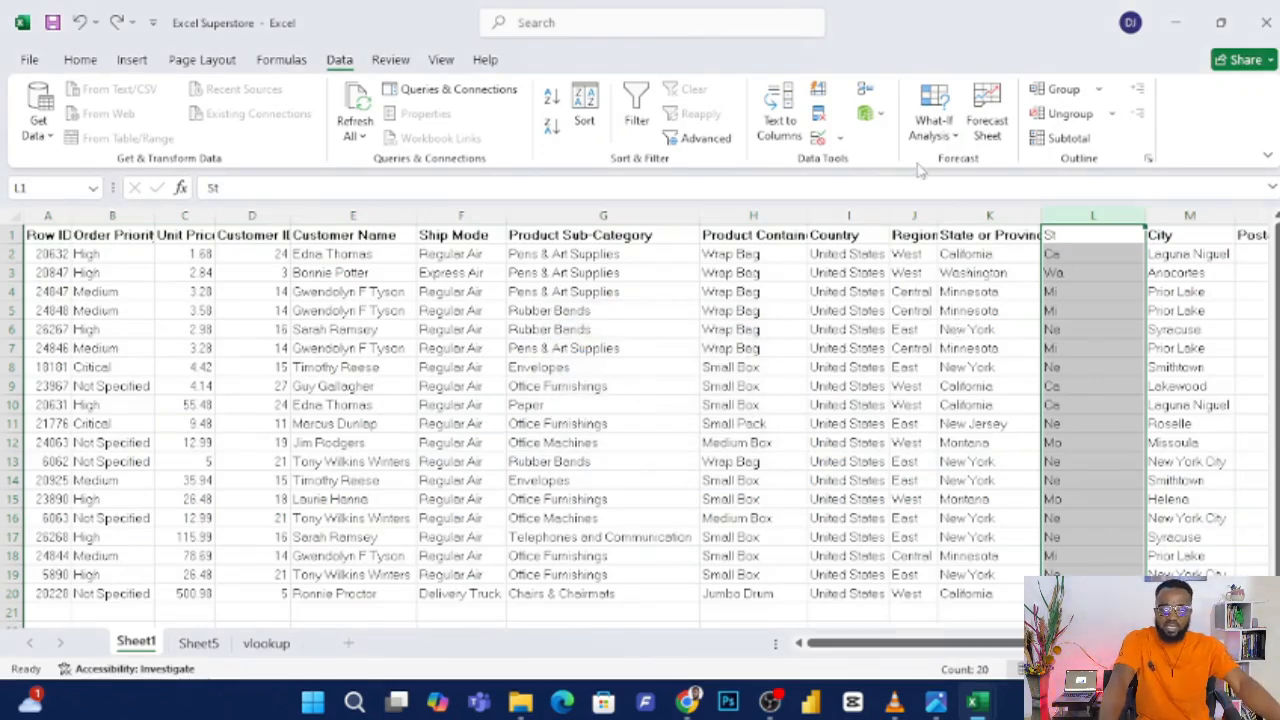
Remove duplicates from the St column only, continuing with the current selection and without headers, and undo the removal.
left_click(826, 120)
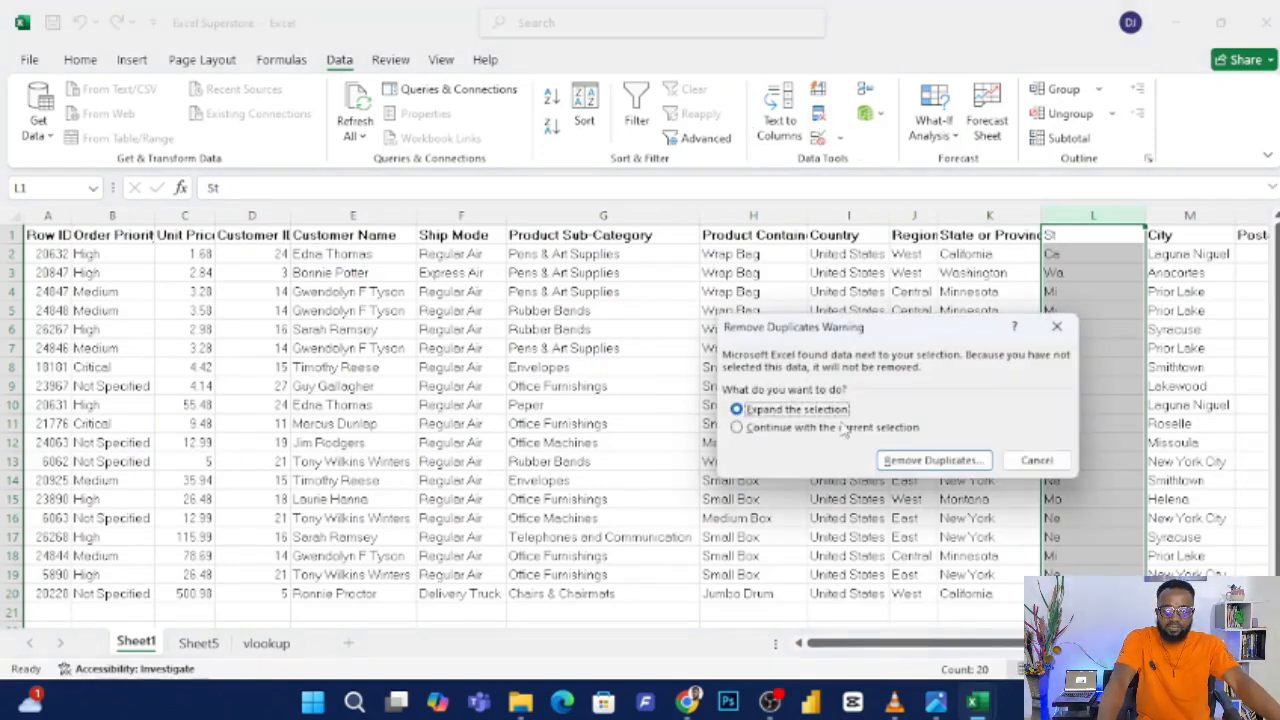
left_click(934, 460)
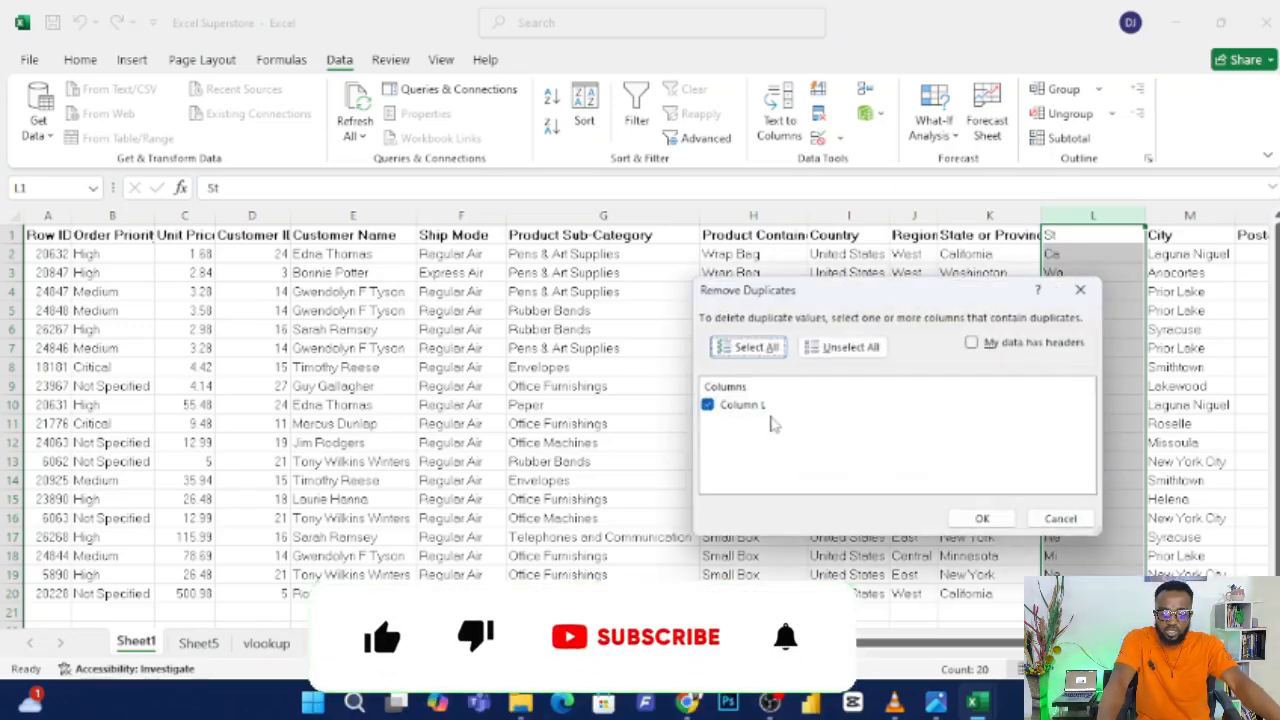
left_click(980, 518)
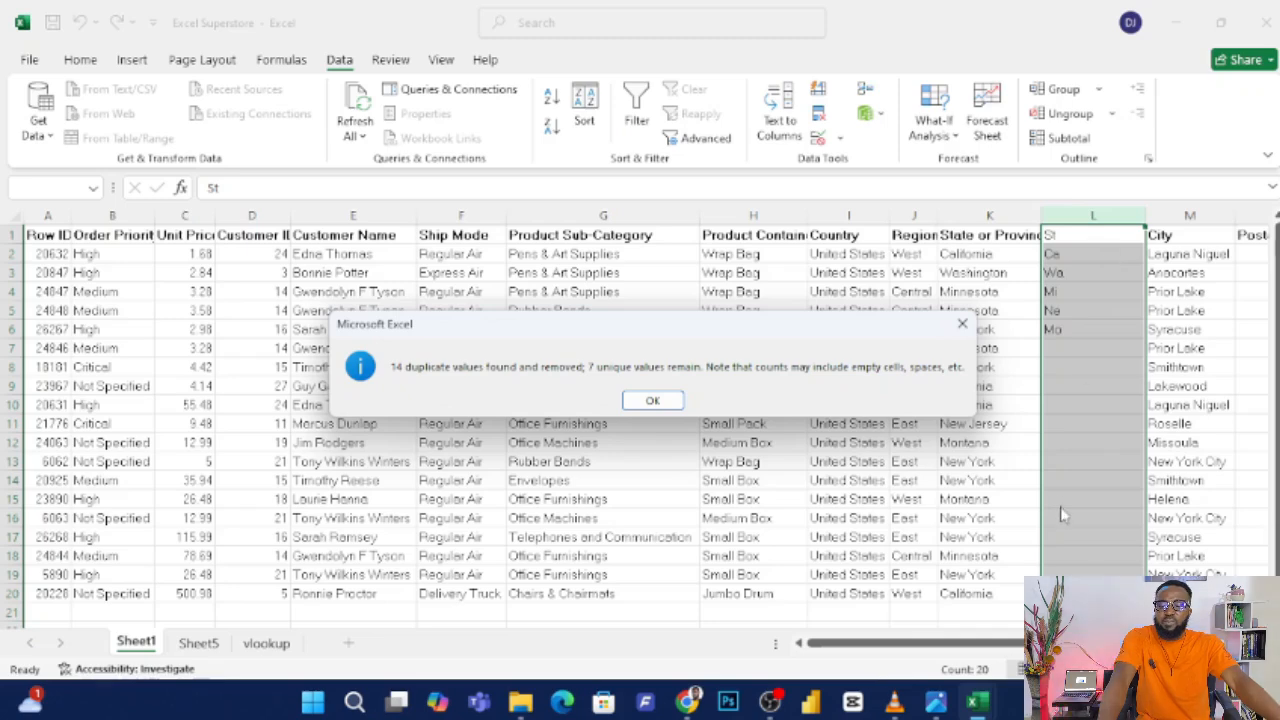
left_click(962, 323)
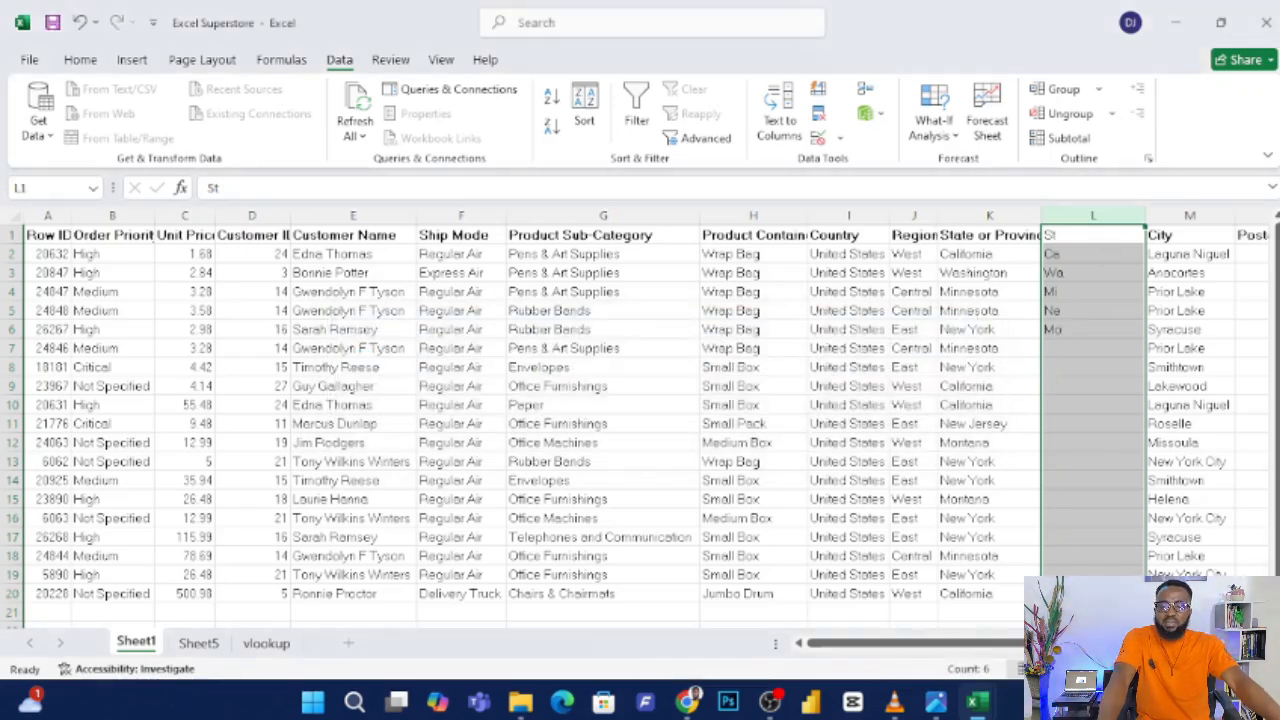
left_click(801, 408)
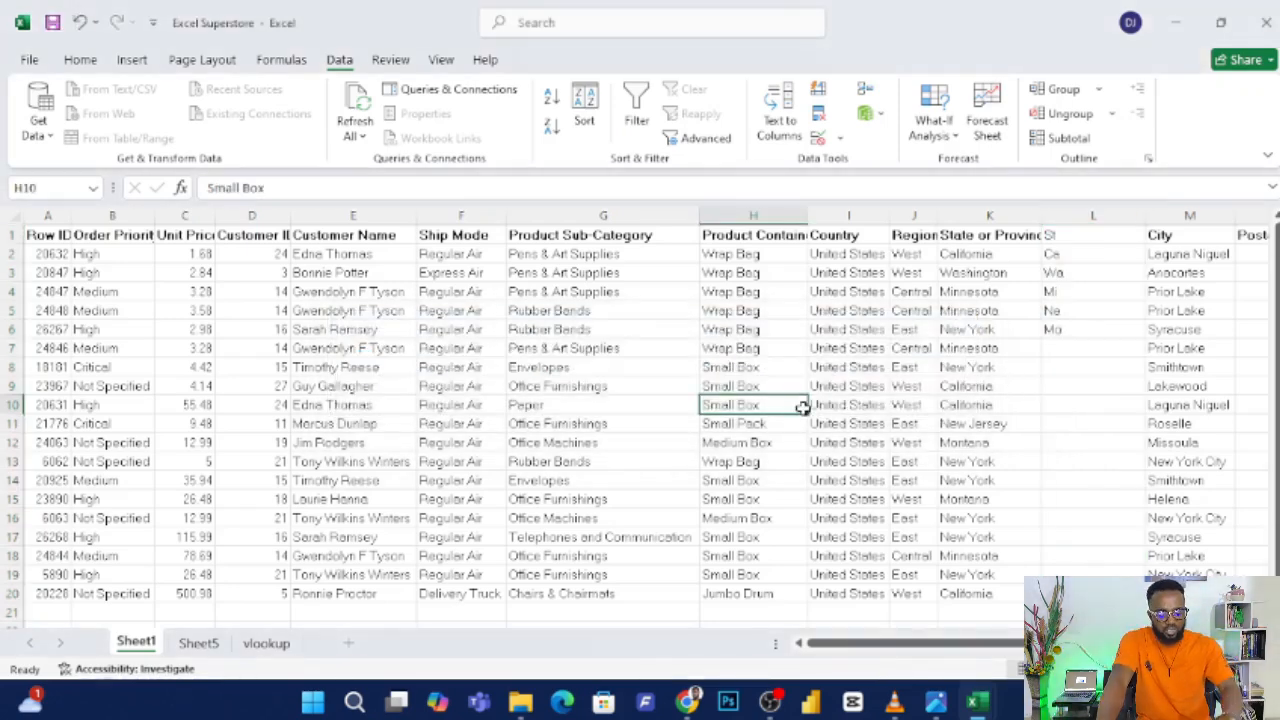
key("ctrl+z")
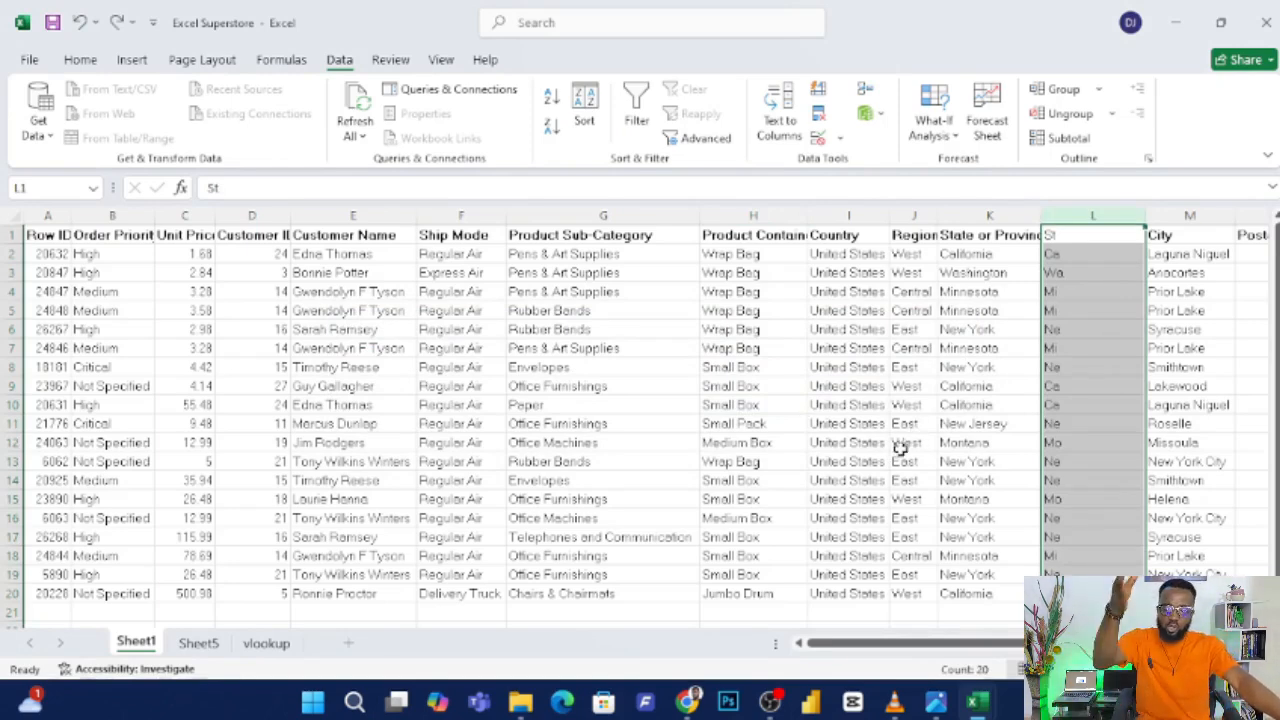
Check the formatting topics in the course outline image in the photo viewer and return to the Excel workbook.
left_click(868, 369)
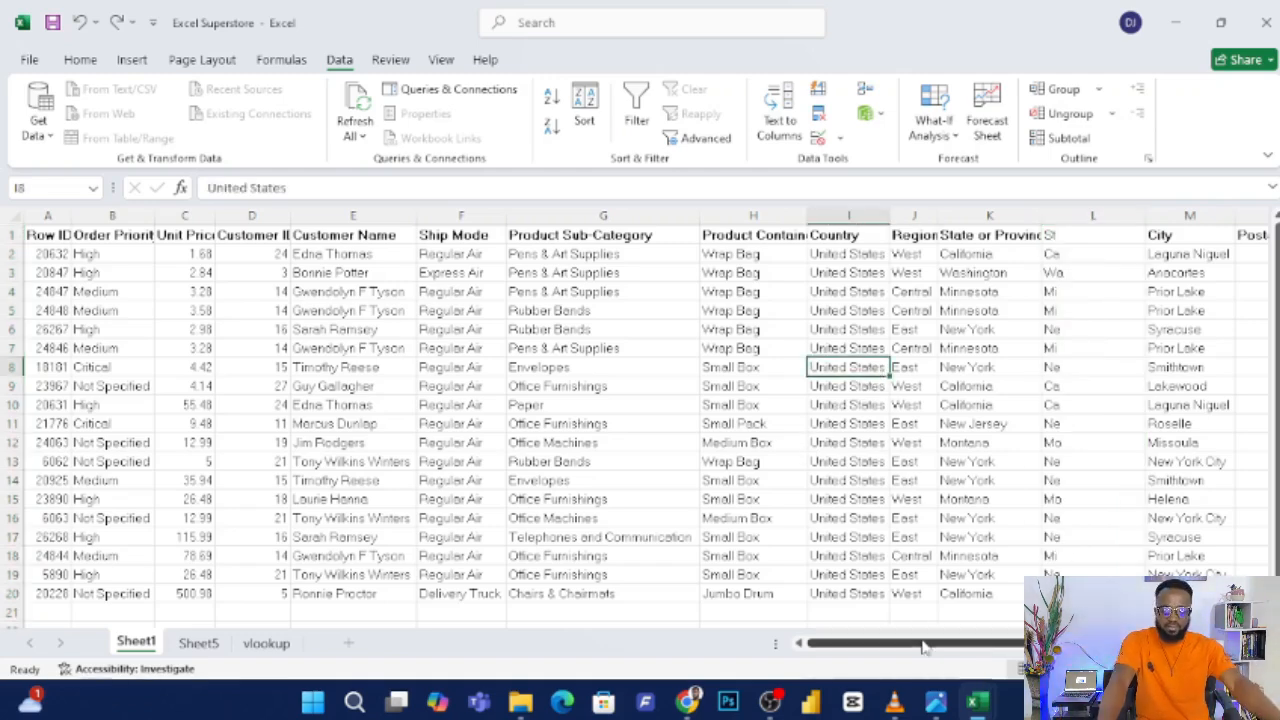
left_click(936, 702)
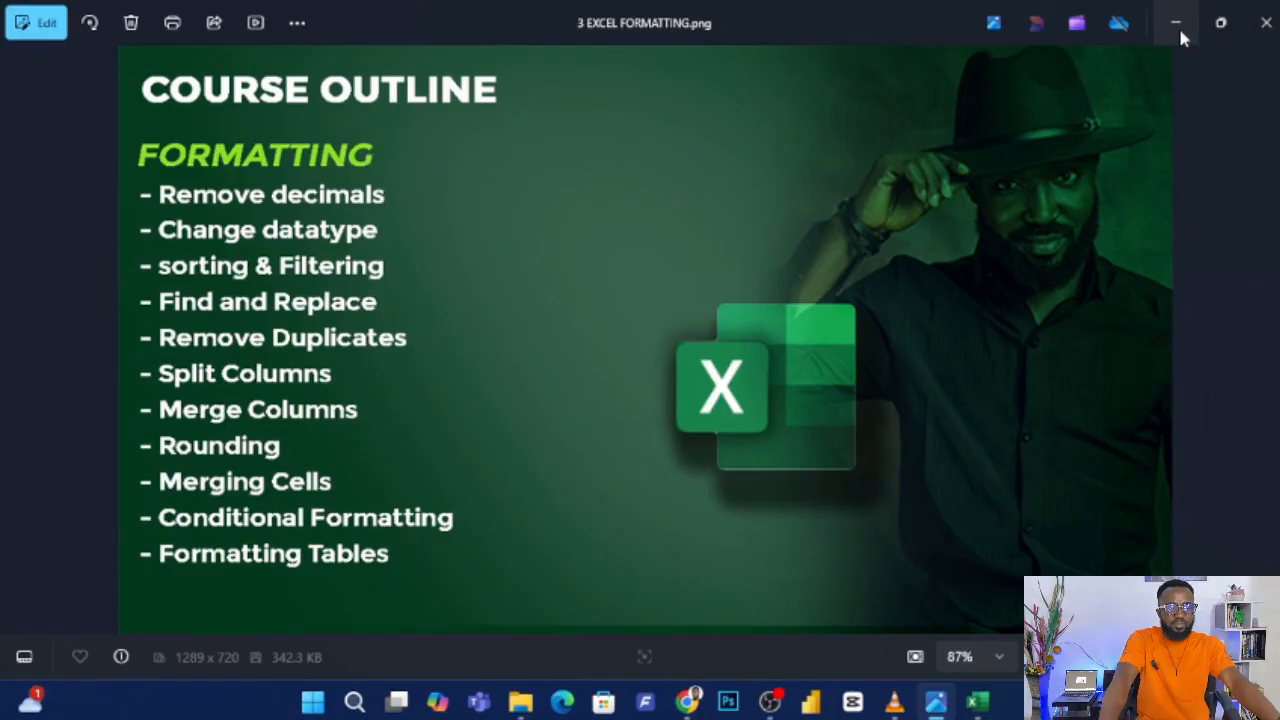
left_click(1178, 25)
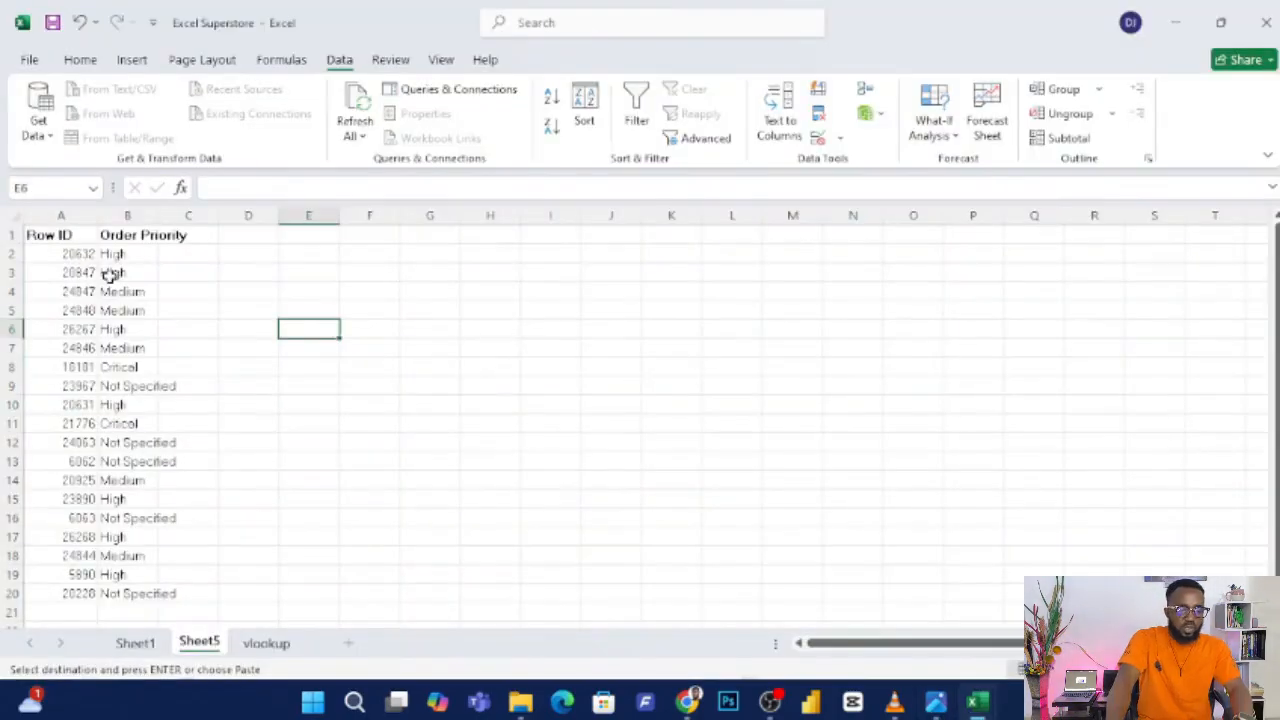
Insert a blank row above the Row ID and Order Priority headers on Sheet5.
left_click(8, 234)
right_click(10, 235)
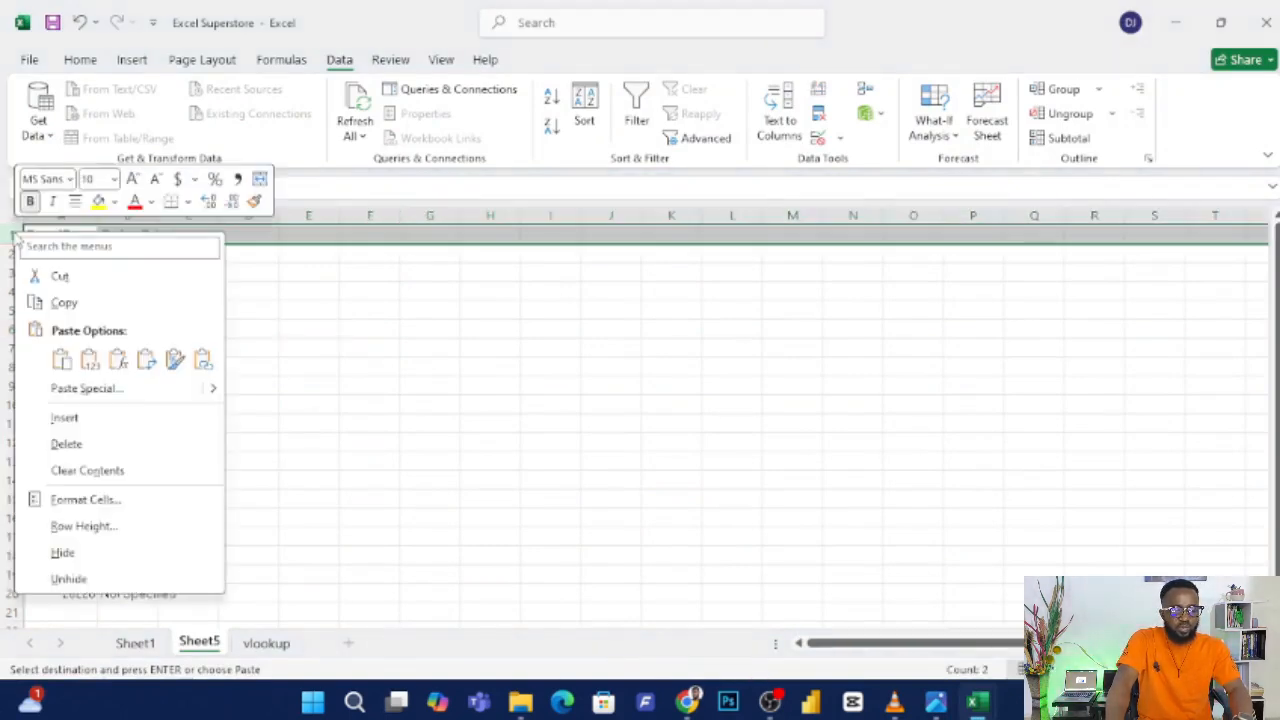
left_click(97, 425)
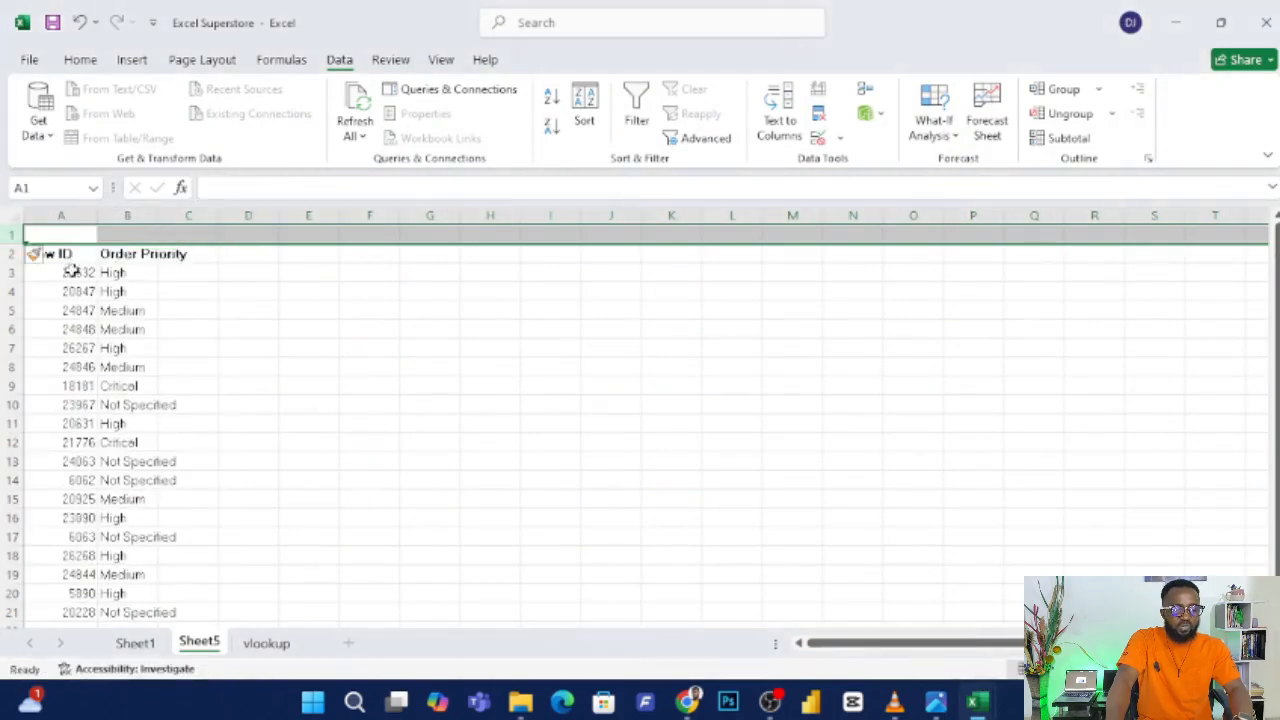
Merge and center cells A1:B1 in the blank row above the headers on Sheet5.
left_click(110, 236)
left_click(58, 234)
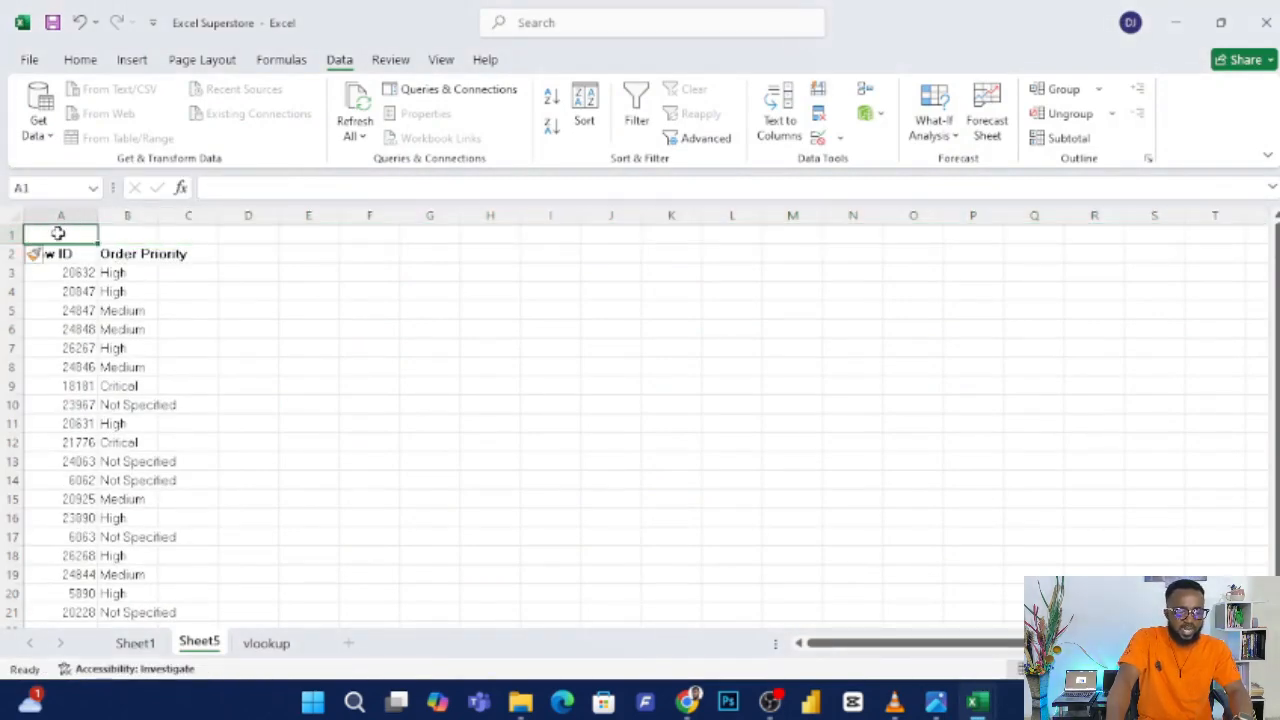
left_click(140, 238)
left_click_drag(70, 238, 123, 233)
left_click(209, 259)
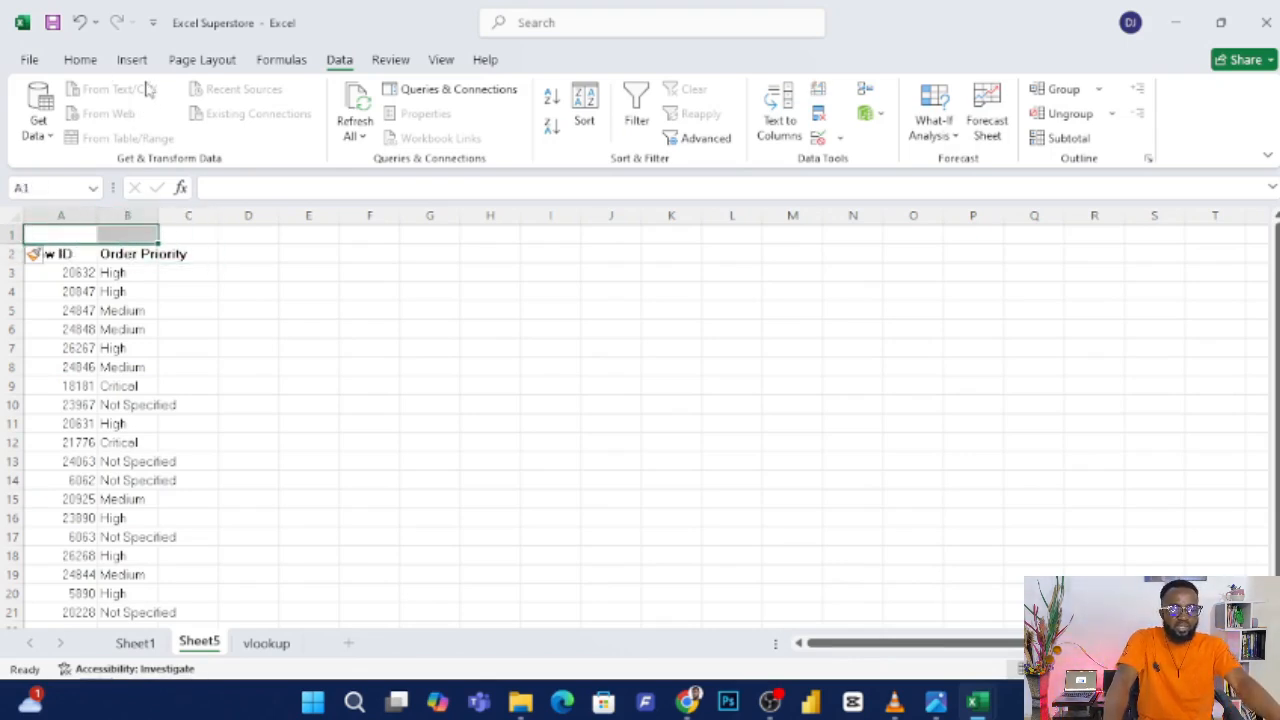
left_click(76, 62)
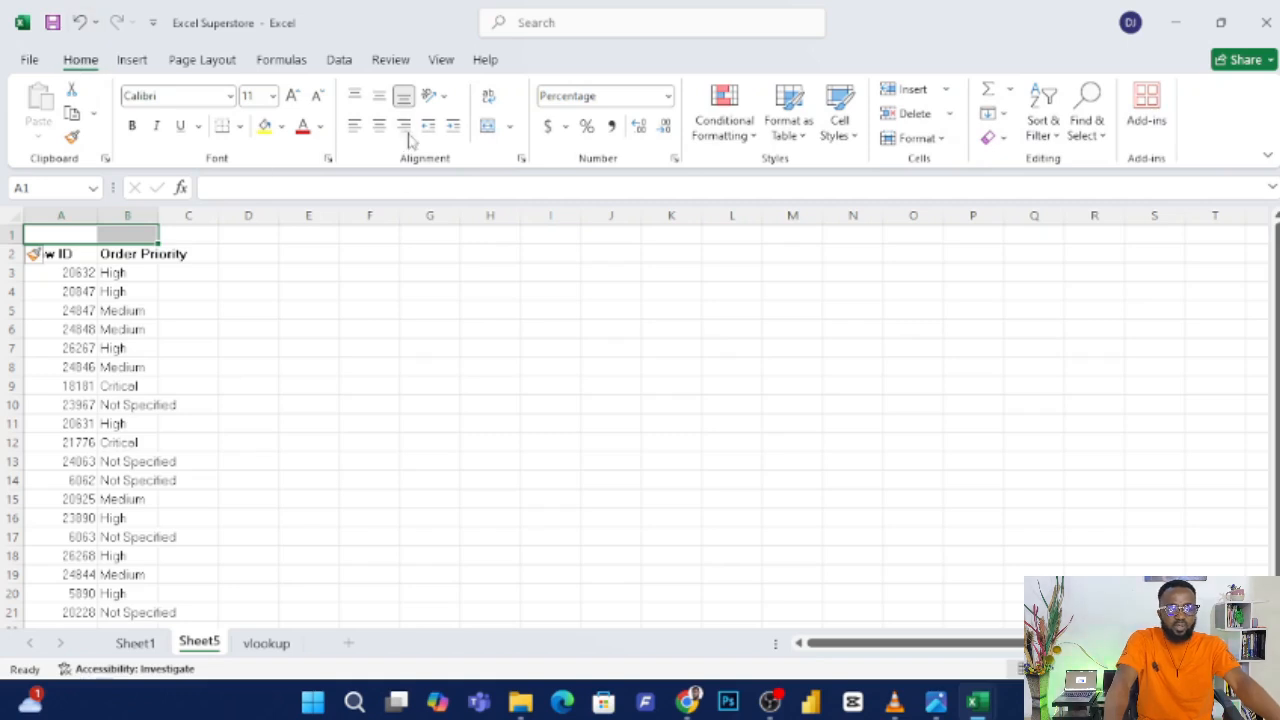
left_click(487, 127)
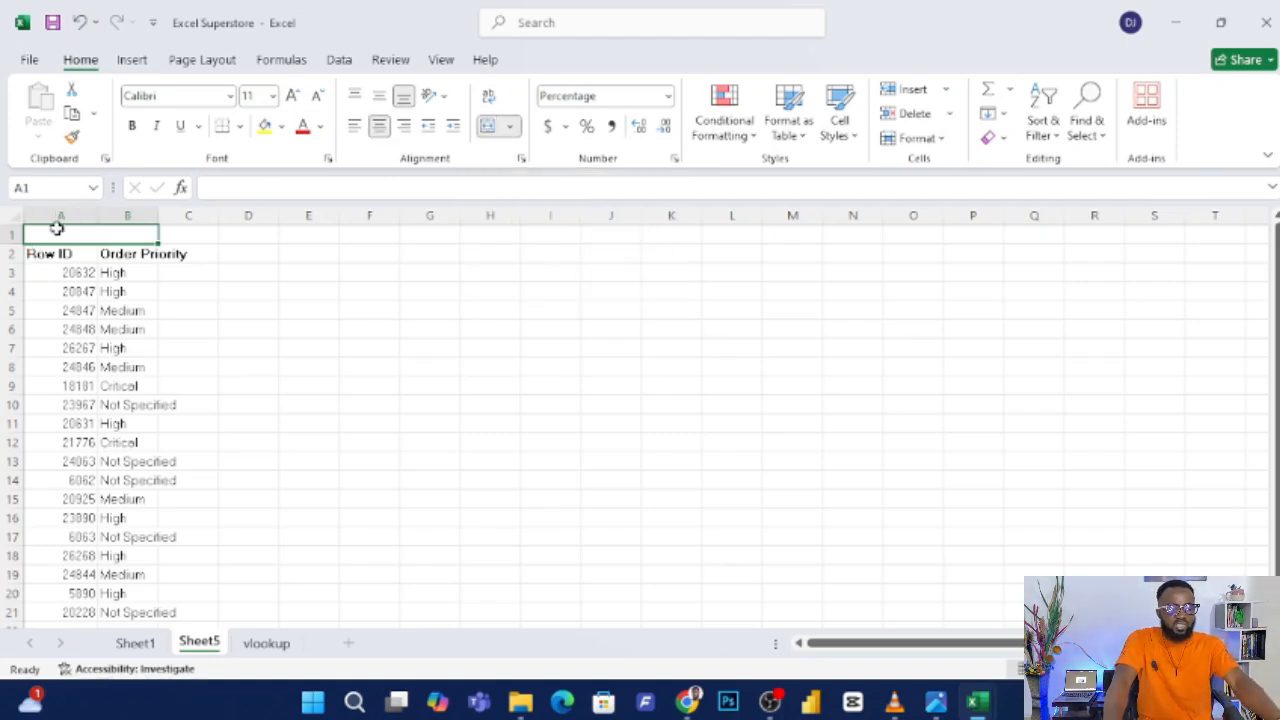
Enter ORDER as the title in the merged cell above Row ID and Order Priority.
double_click(115, 234)
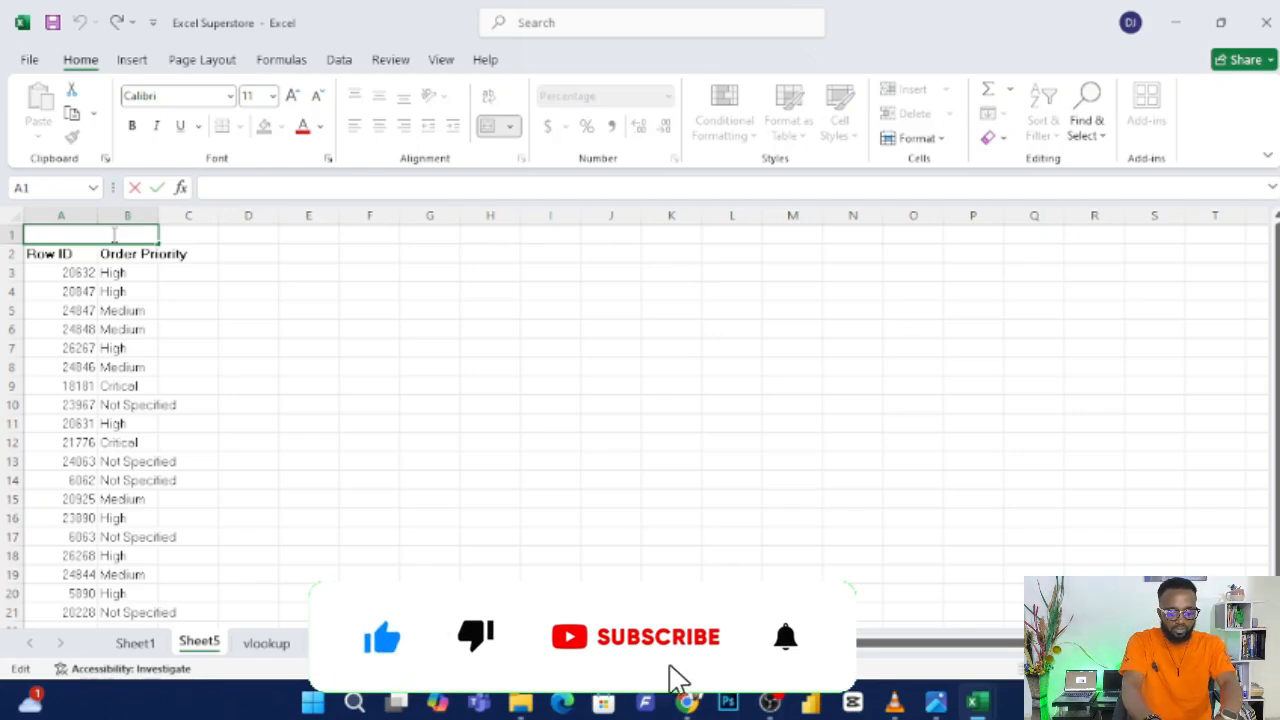
type("ORDER")
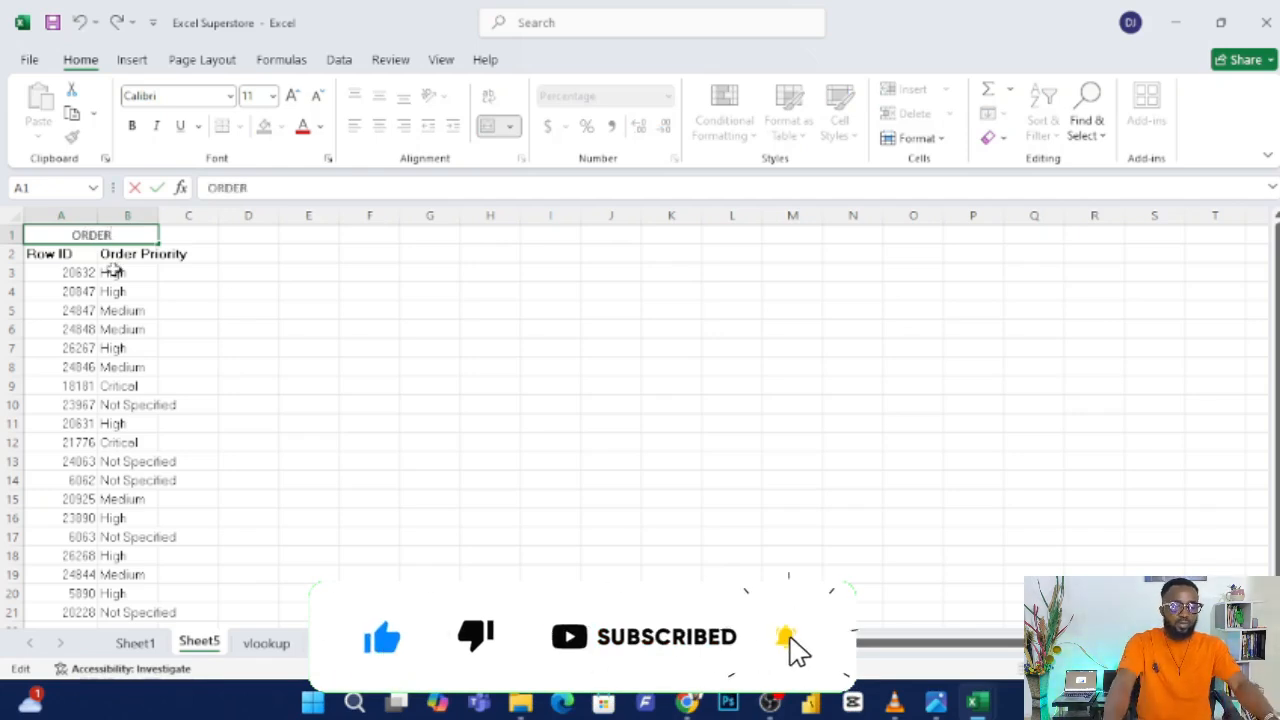
left_click(233, 290)
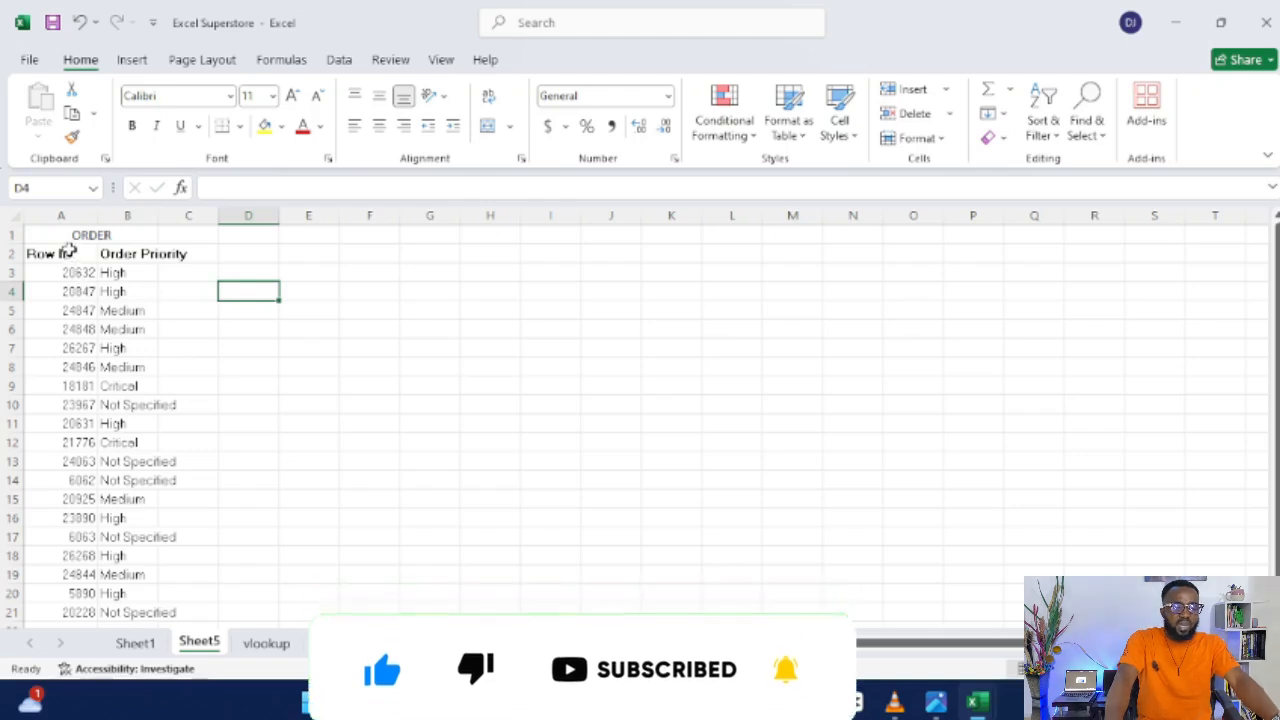
Merge and center the empty range D1:S18 into one cell and enter the sample text GDPDOSDSAN:sz.
left_click_drag(245, 240, 1142, 555)
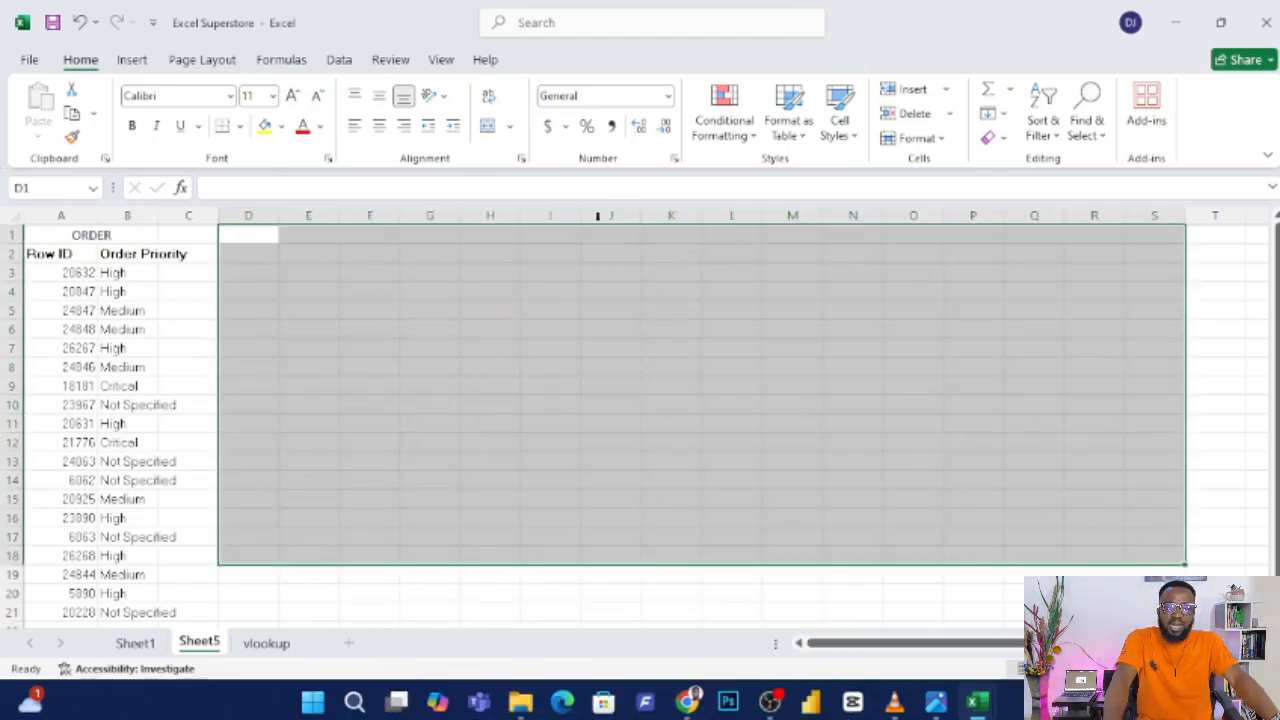
left_click(488, 133)
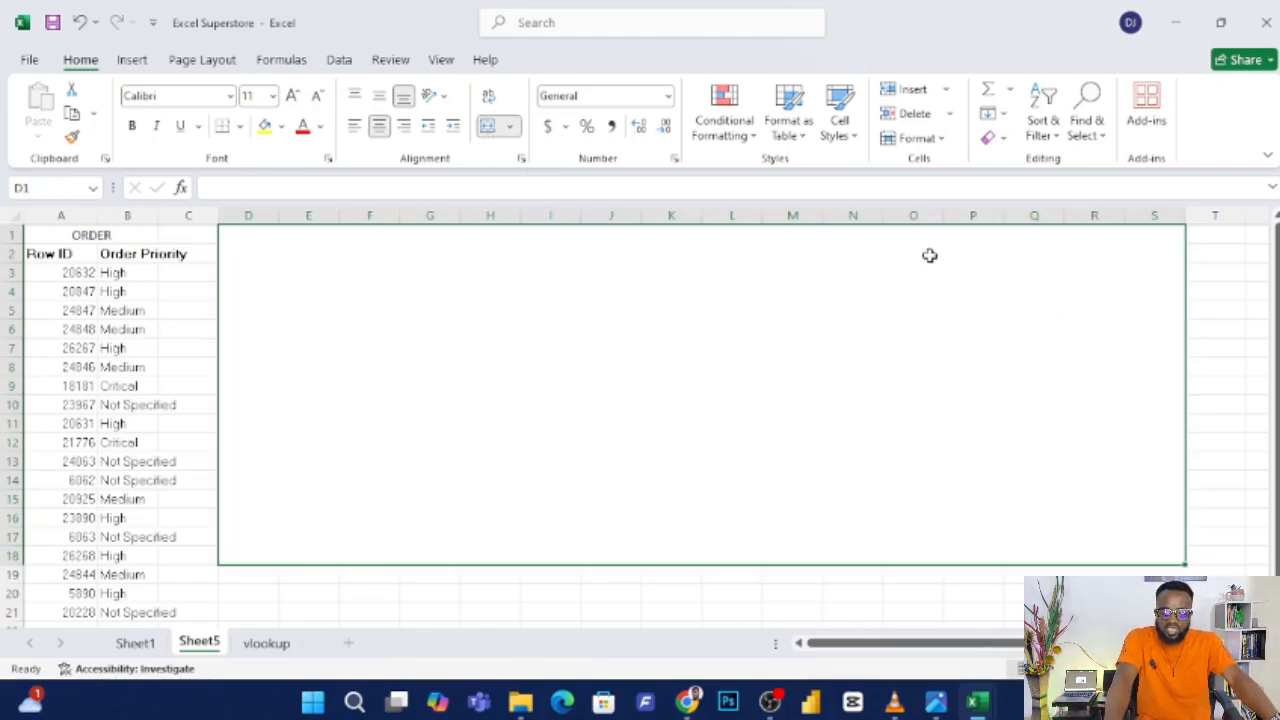
double_click(627, 352)
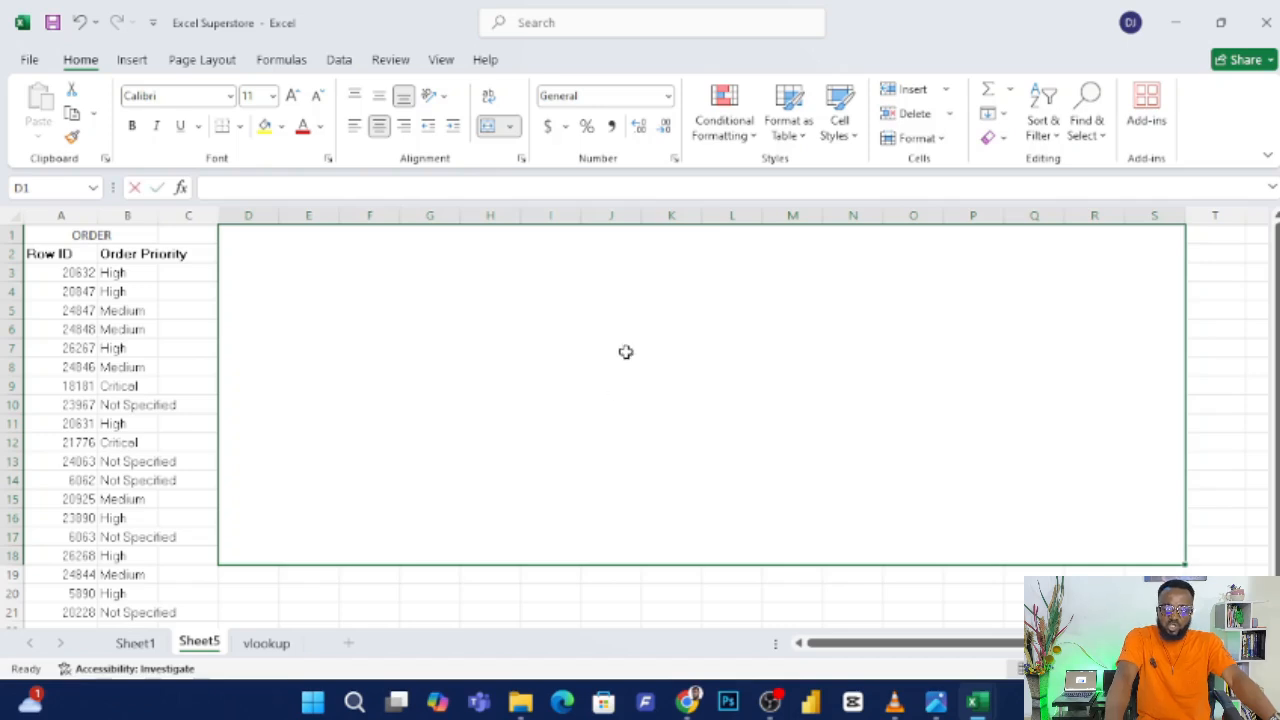
type("GDPDOSDSAN:sz")
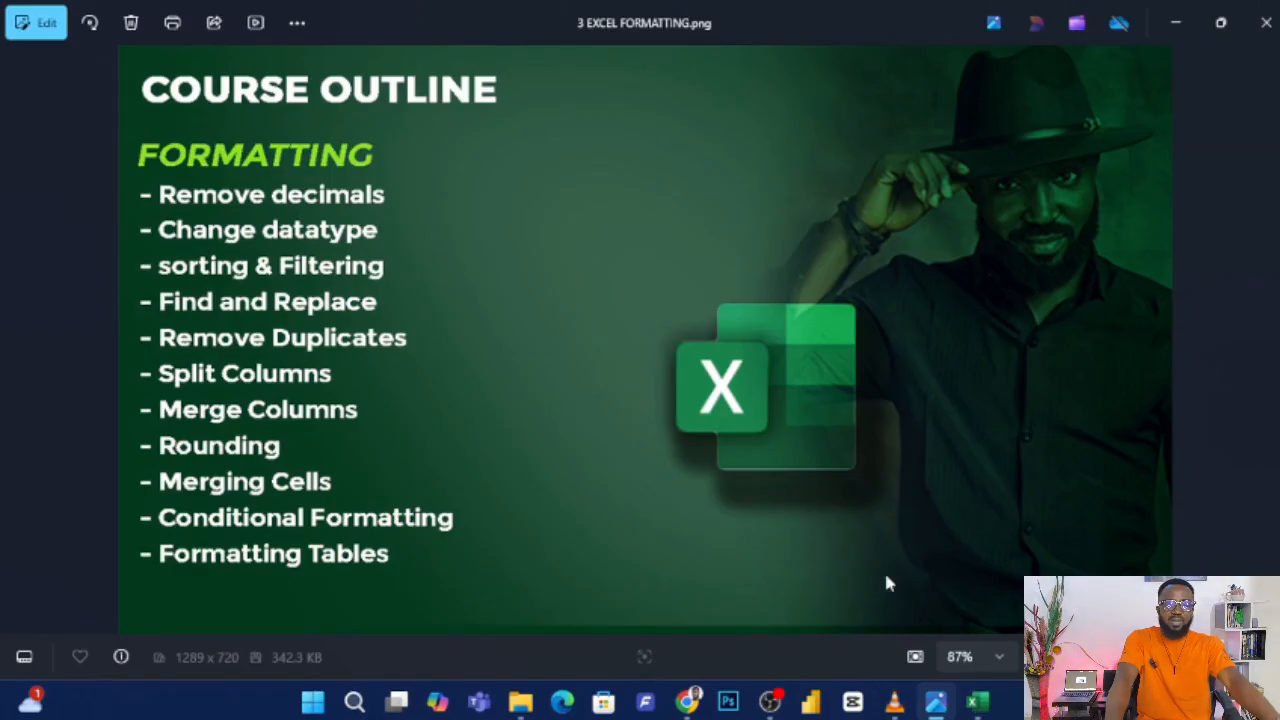
Leave the course outline image and switch the workbook back to Sheet1.
left_click(1170, 22)
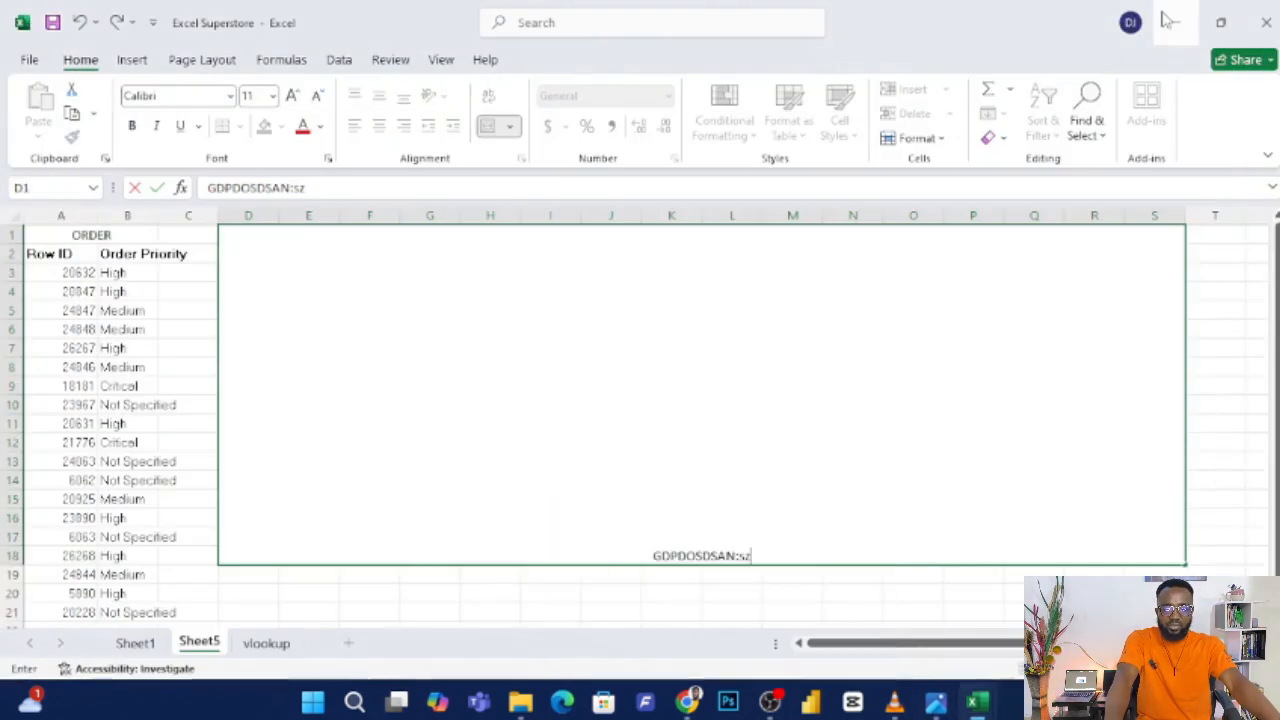
left_click(136, 643)
left_click(330, 349)
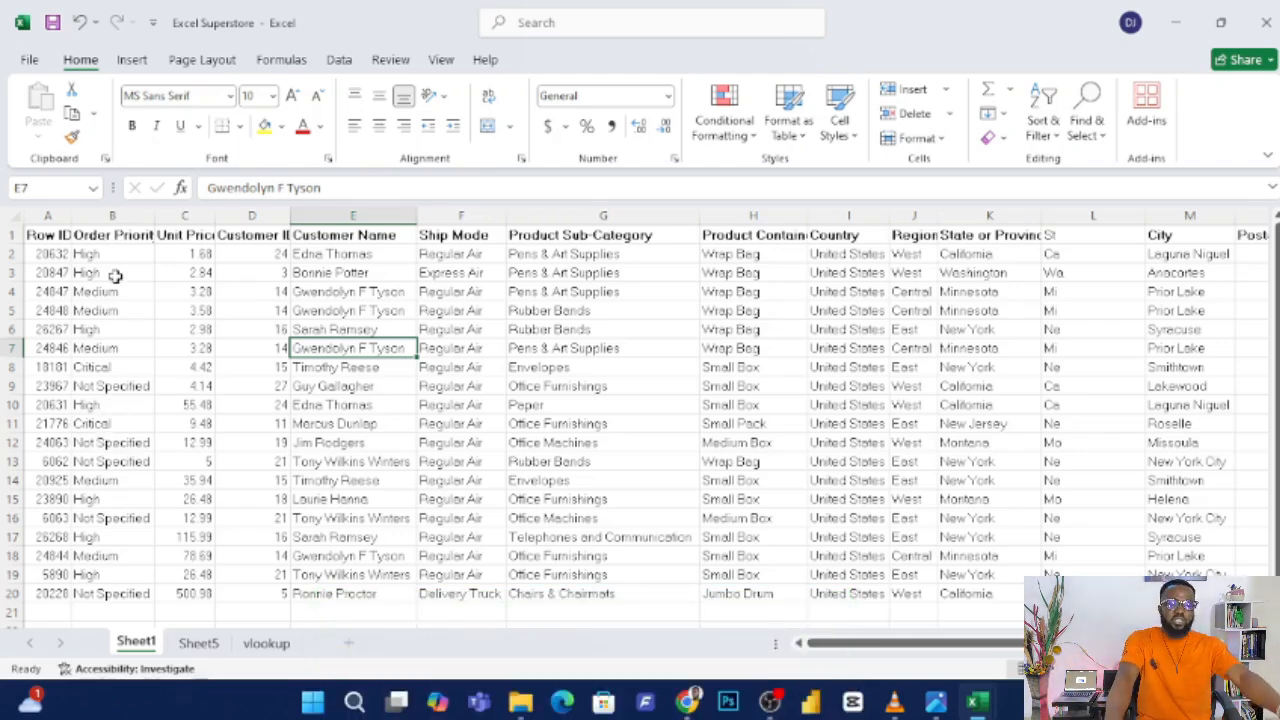
Highlight the cells equal to High in the Order Priority column with Yellow Fill with Dark Yellow Text.
left_click(104, 218)
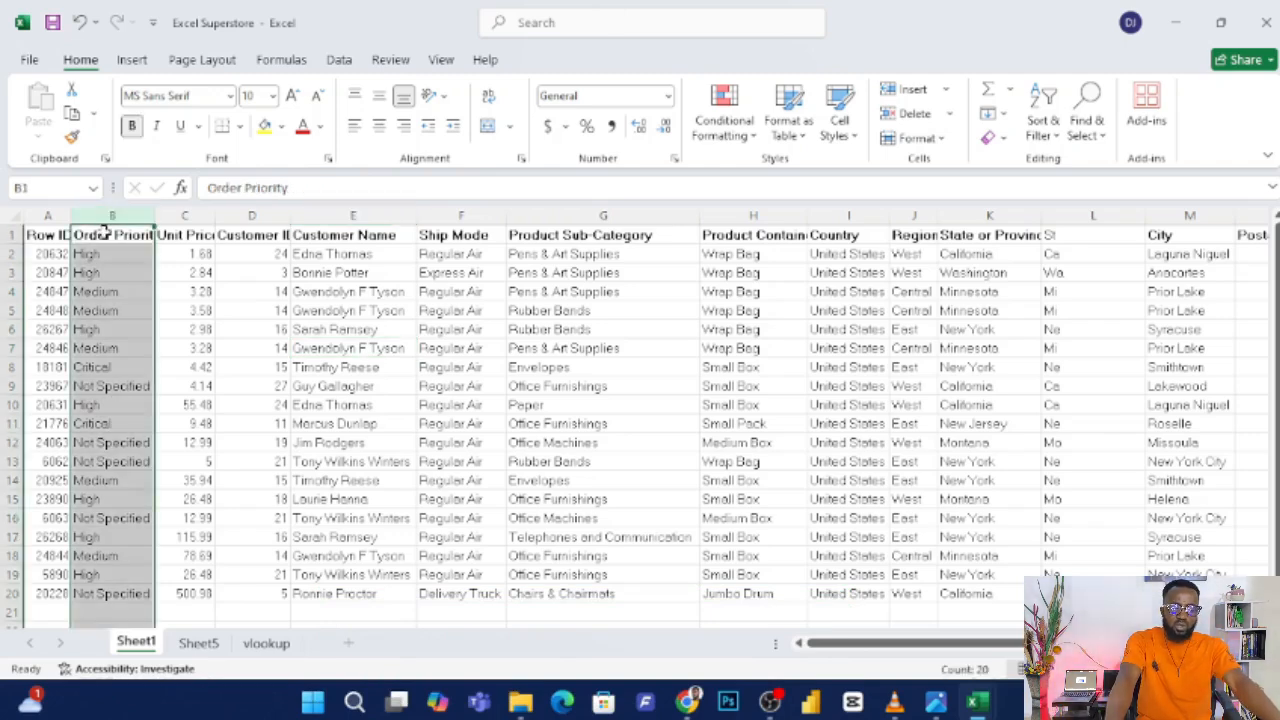
left_click(8, 367)
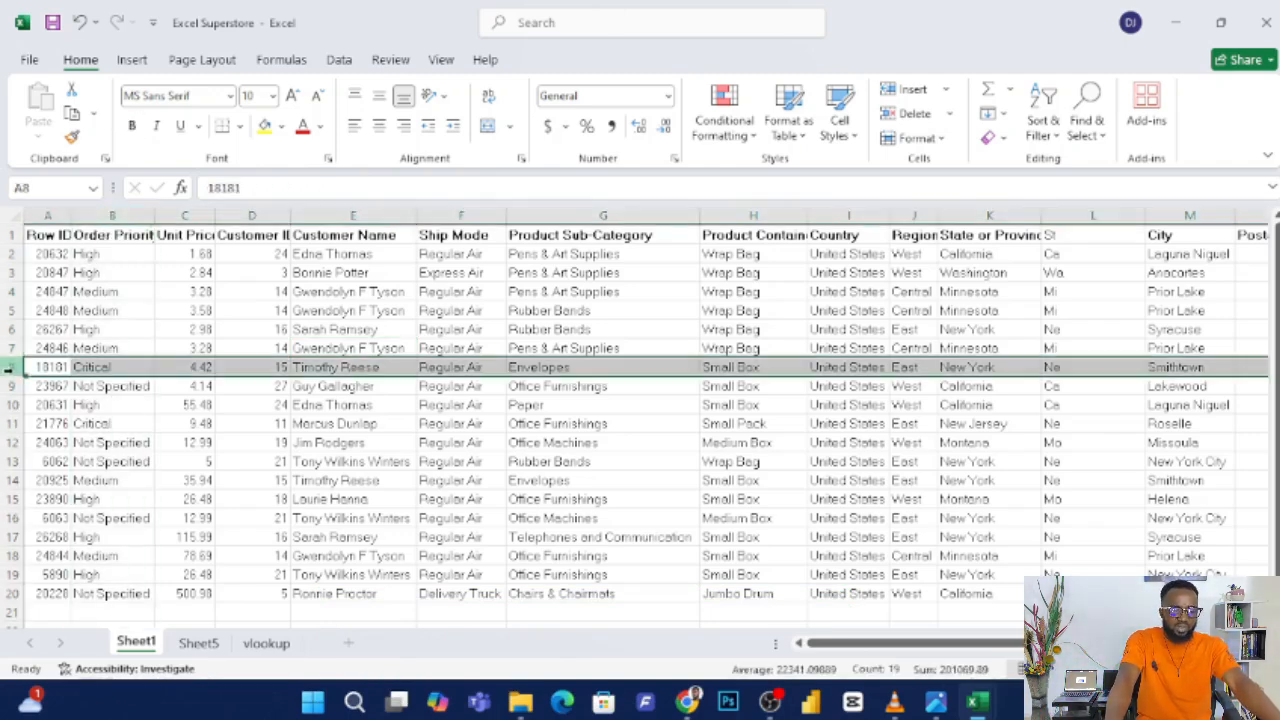
left_click(114, 217)
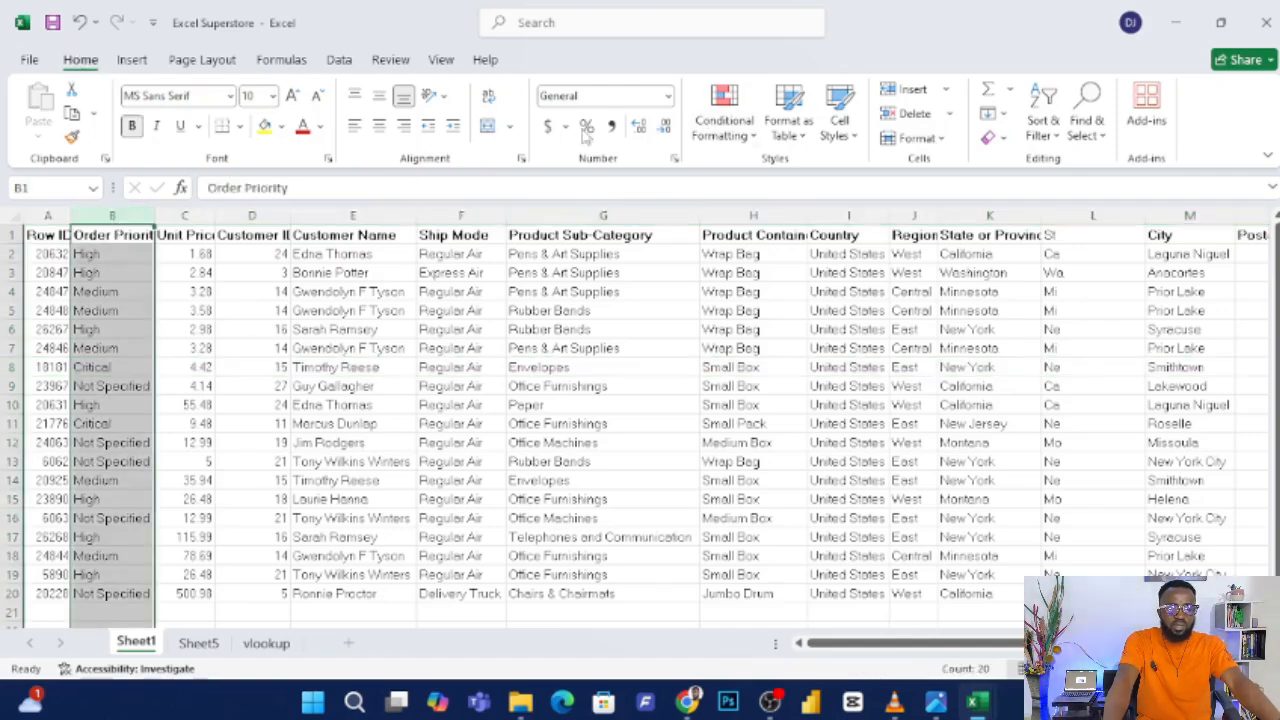
left_click(755, 139)
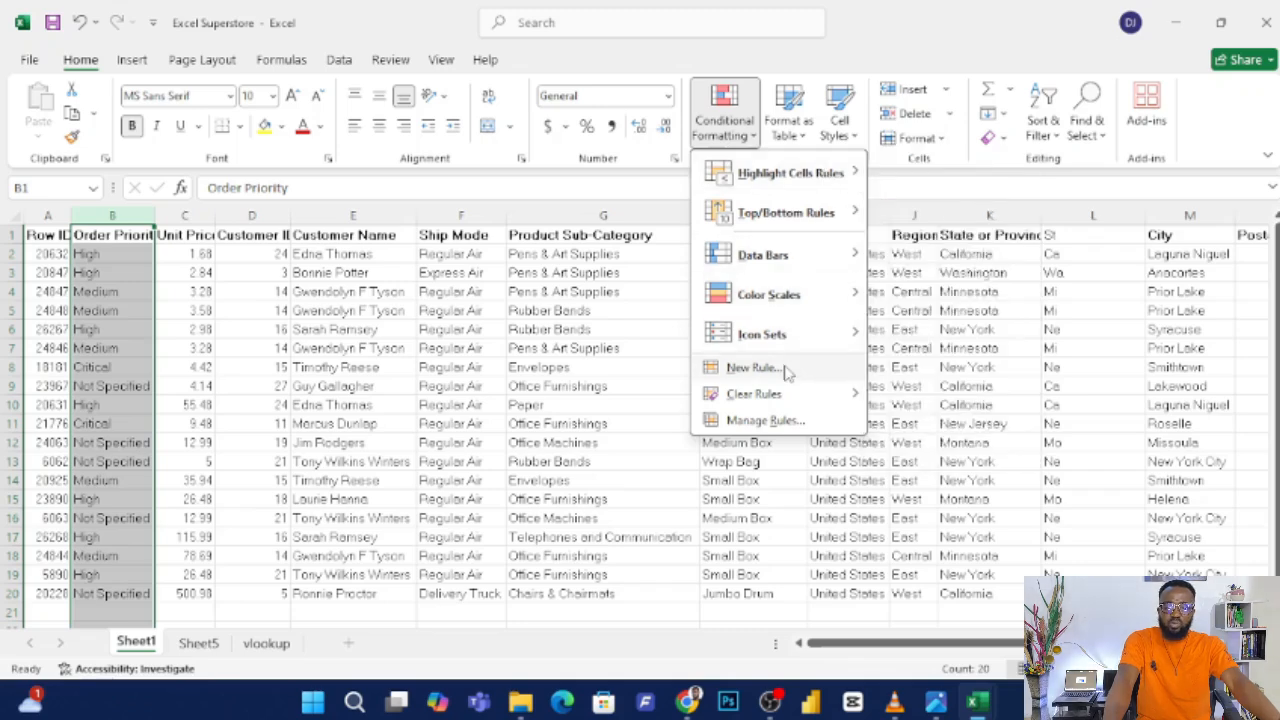
mouse_move(806, 175)
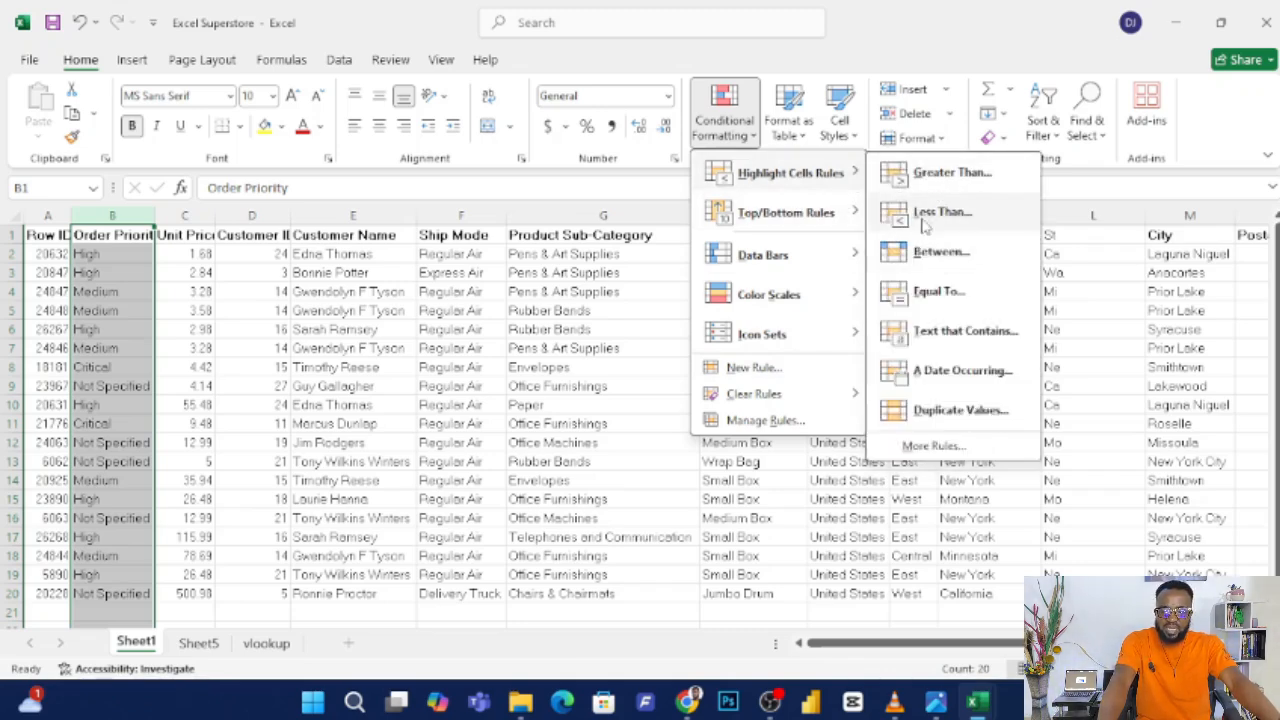
left_click(938, 294)
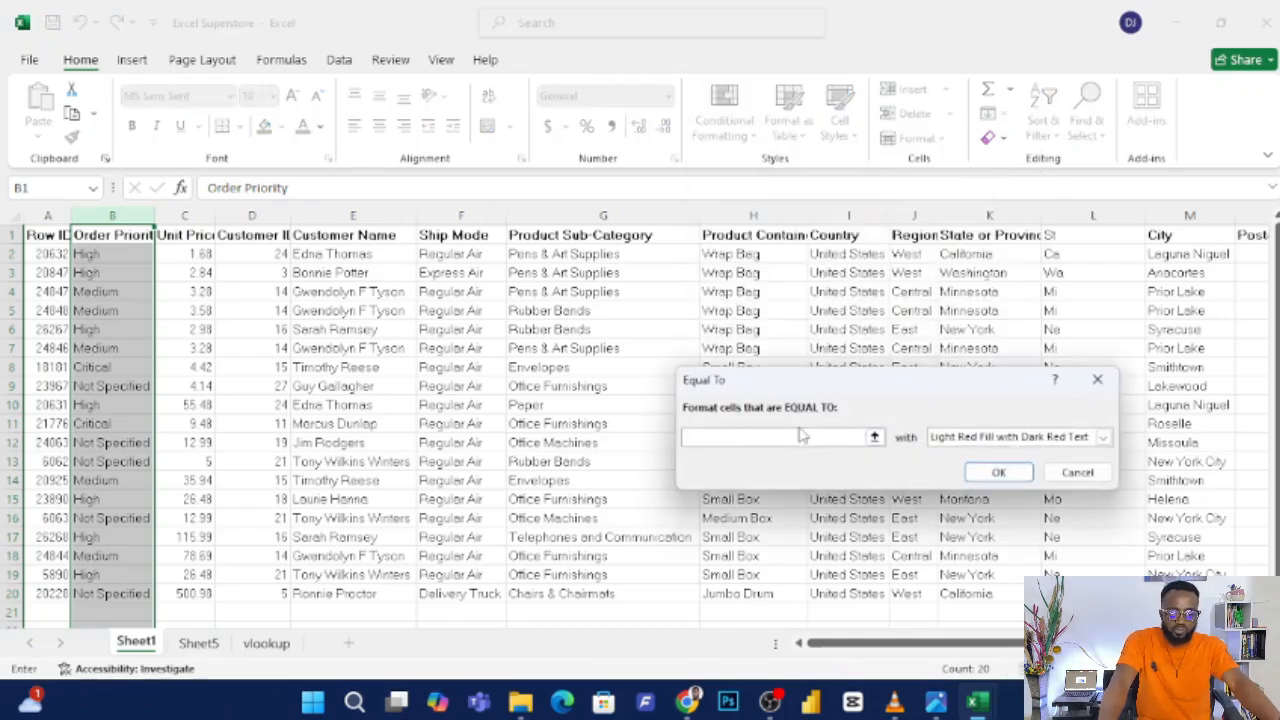
type("h")
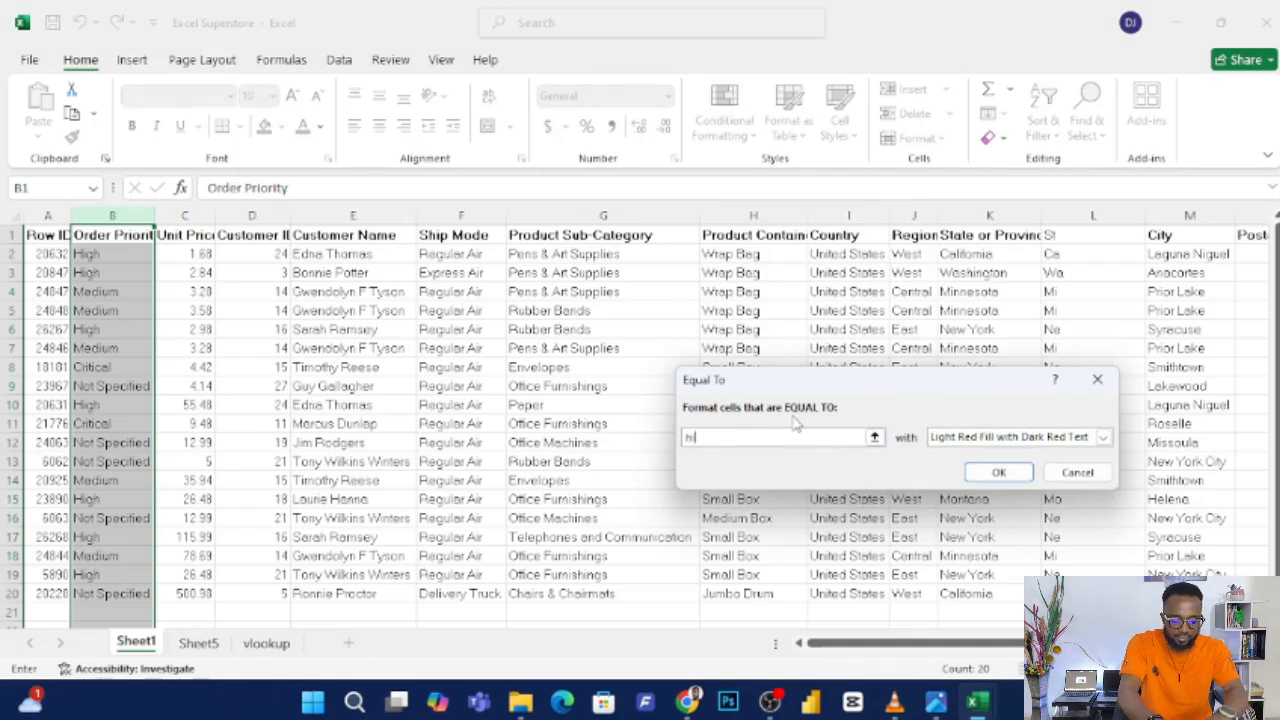
type("IGH")
key("BackSpace")
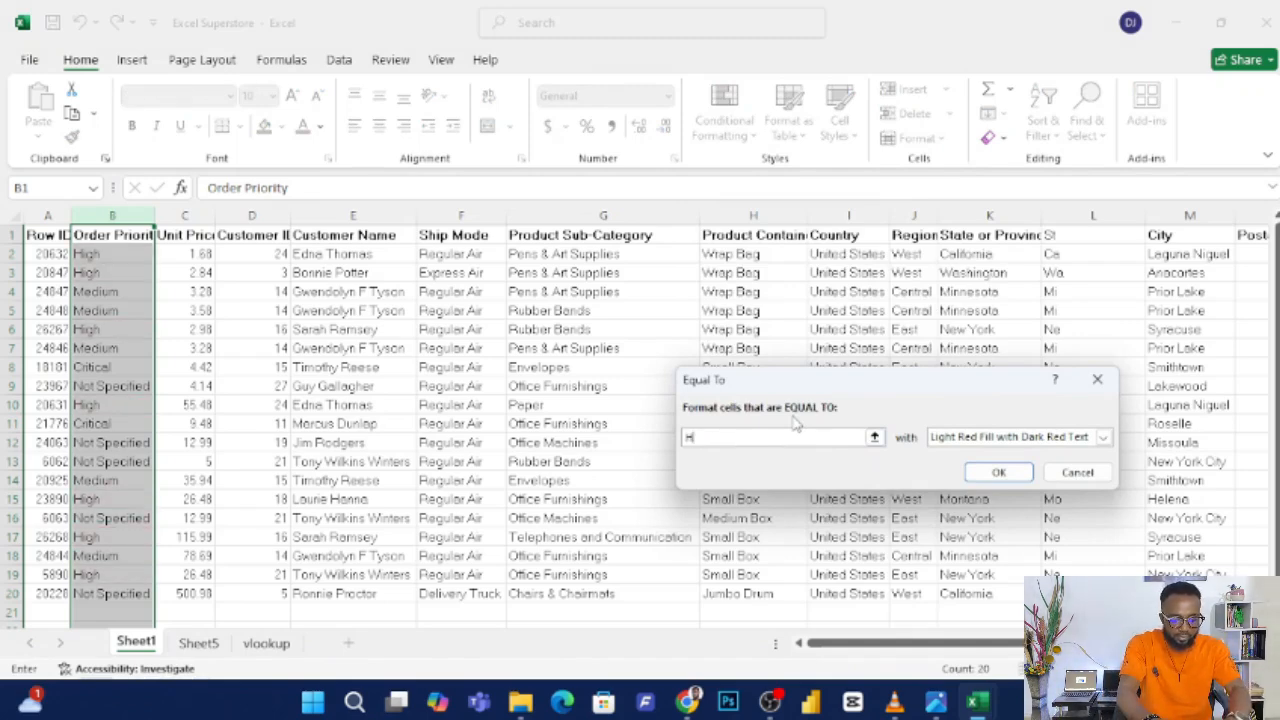
type("High")
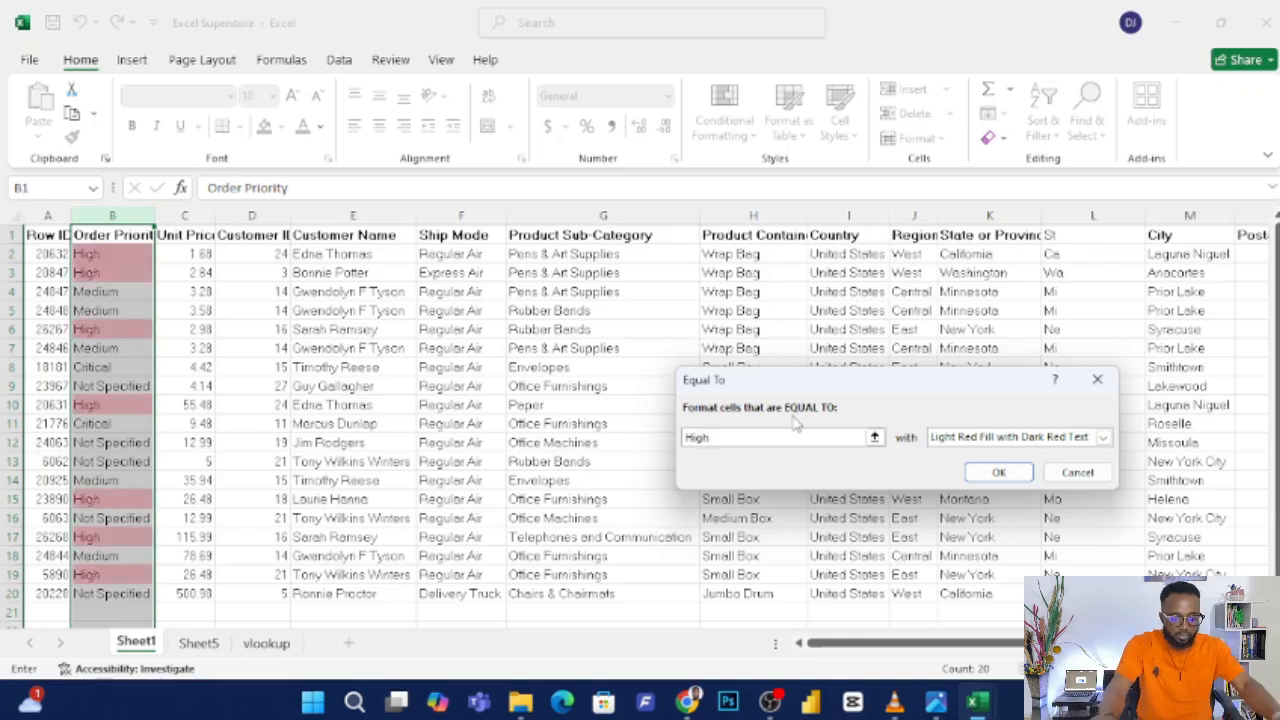
left_click(1020, 436)
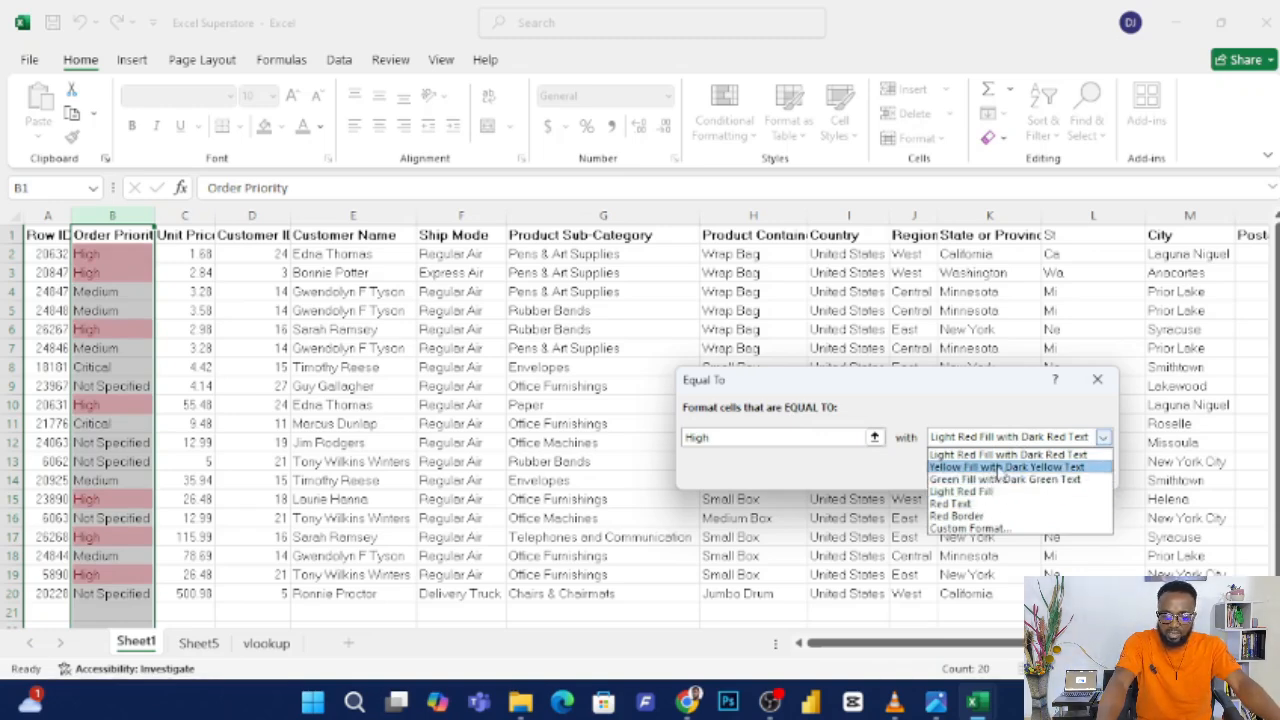
left_click(1008, 467)
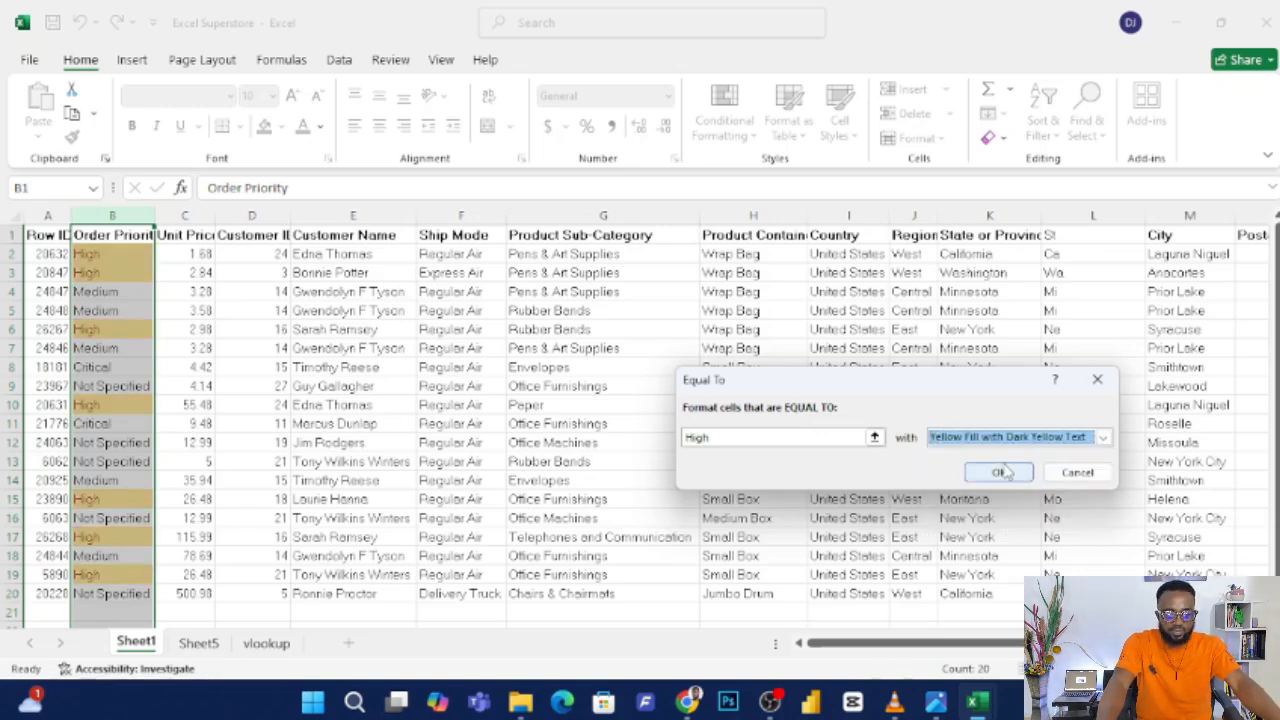
left_click(998, 472)
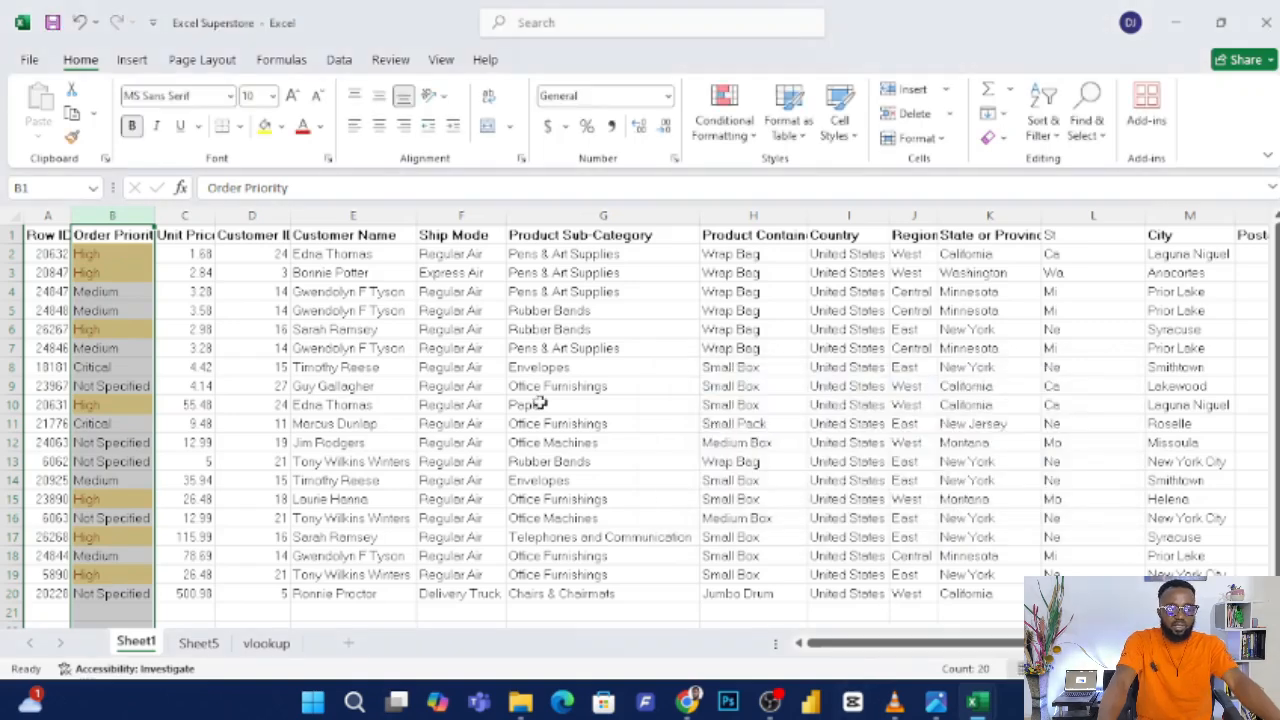
left_click(470, 366)
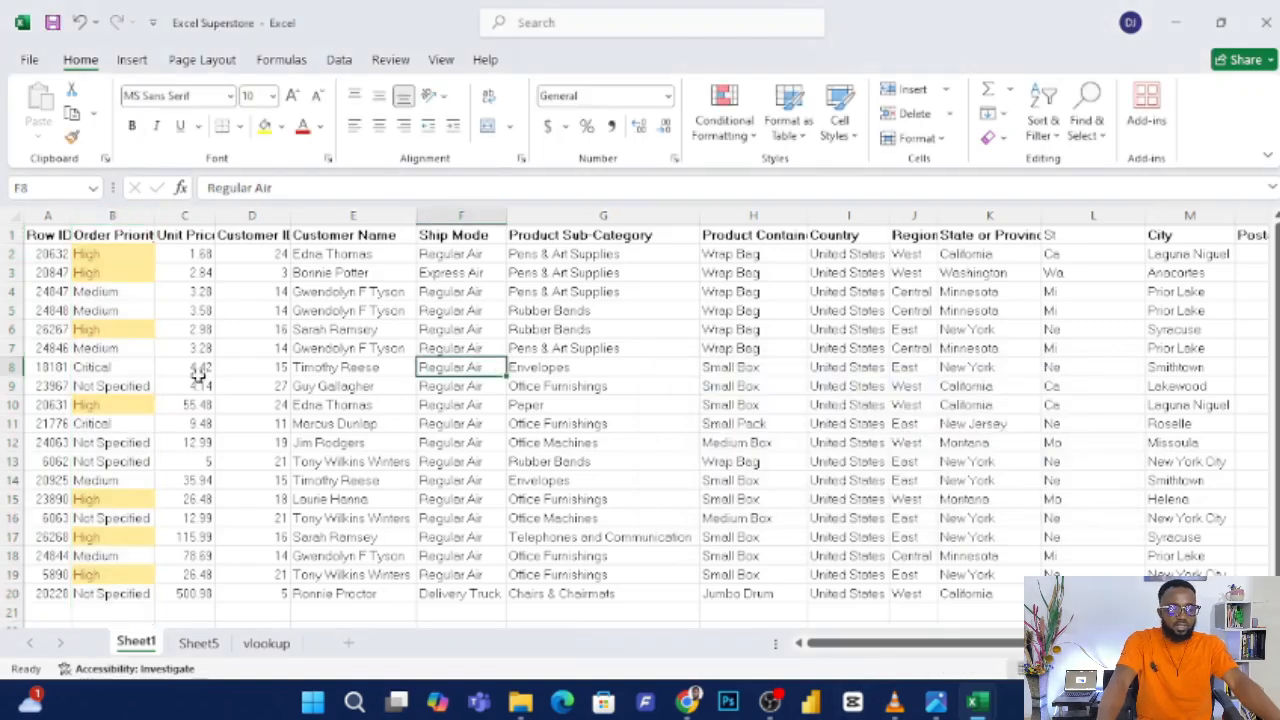
Add a second Equal To rule to the Order Priority column, marking Medium with Light Red Fill with Dark Red Text.
left_click(118, 216)
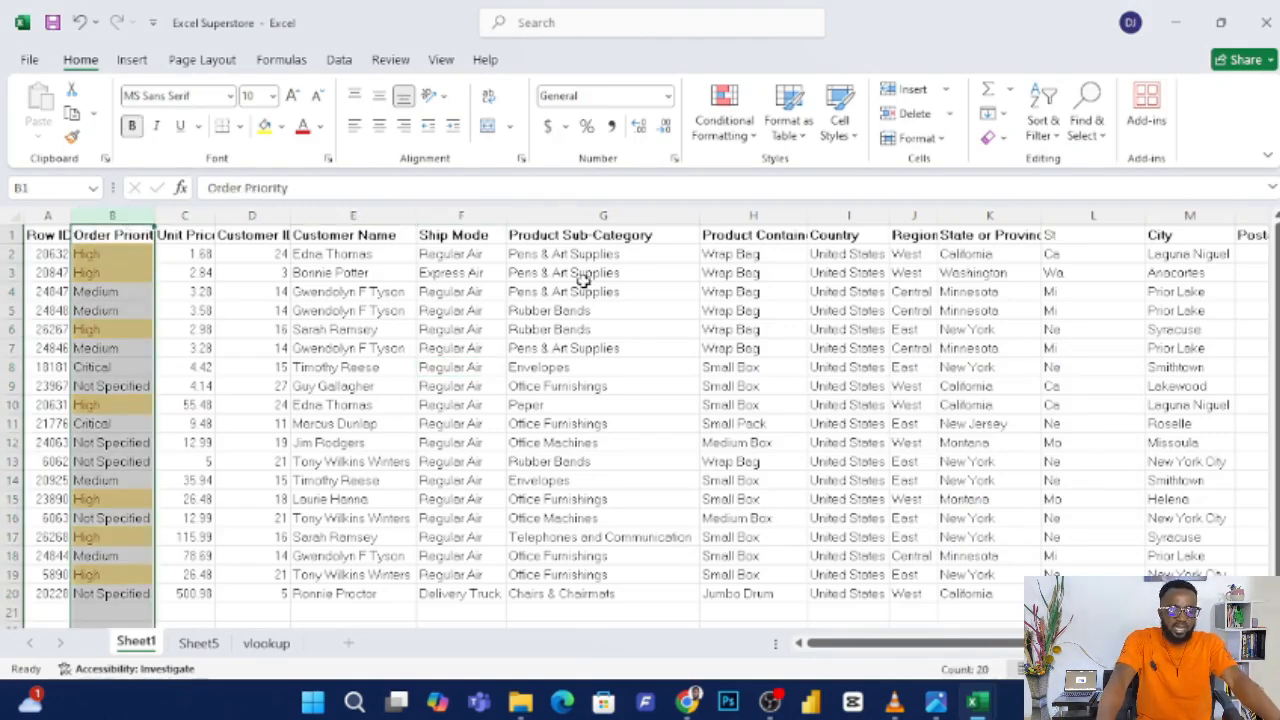
left_click(745, 135)
mouse_move(810, 210)
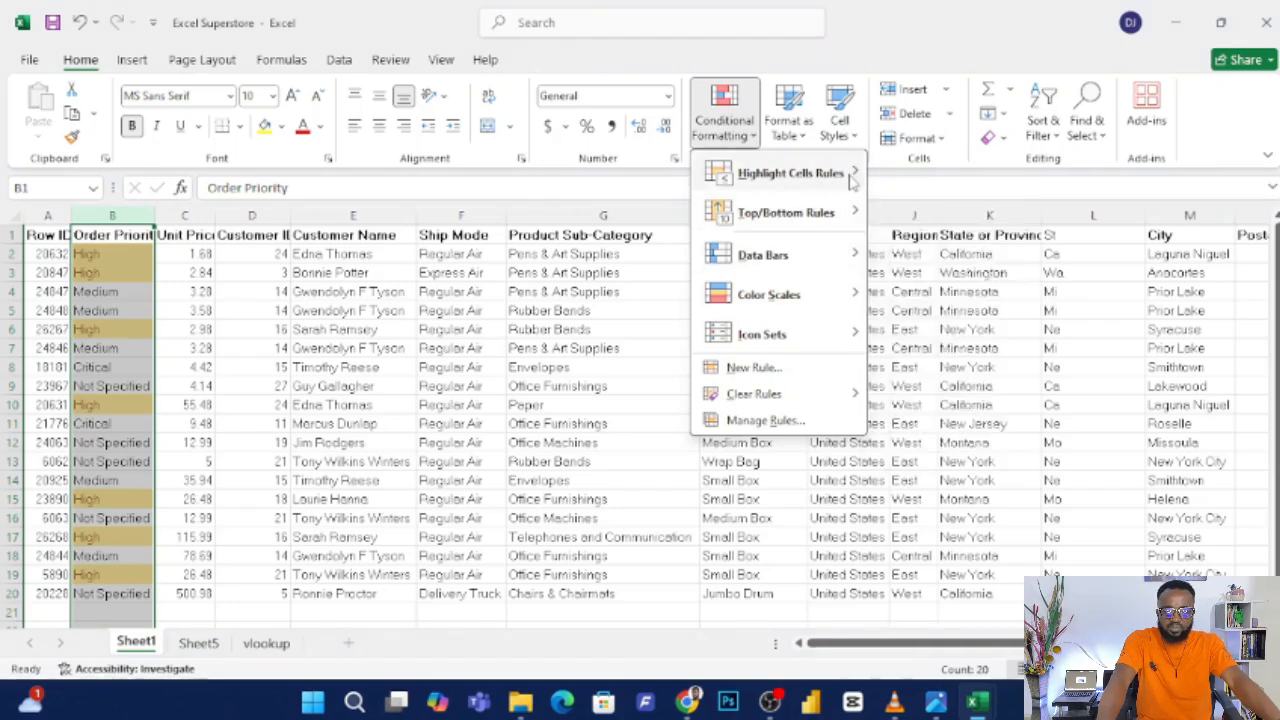
mouse_move(858, 174)
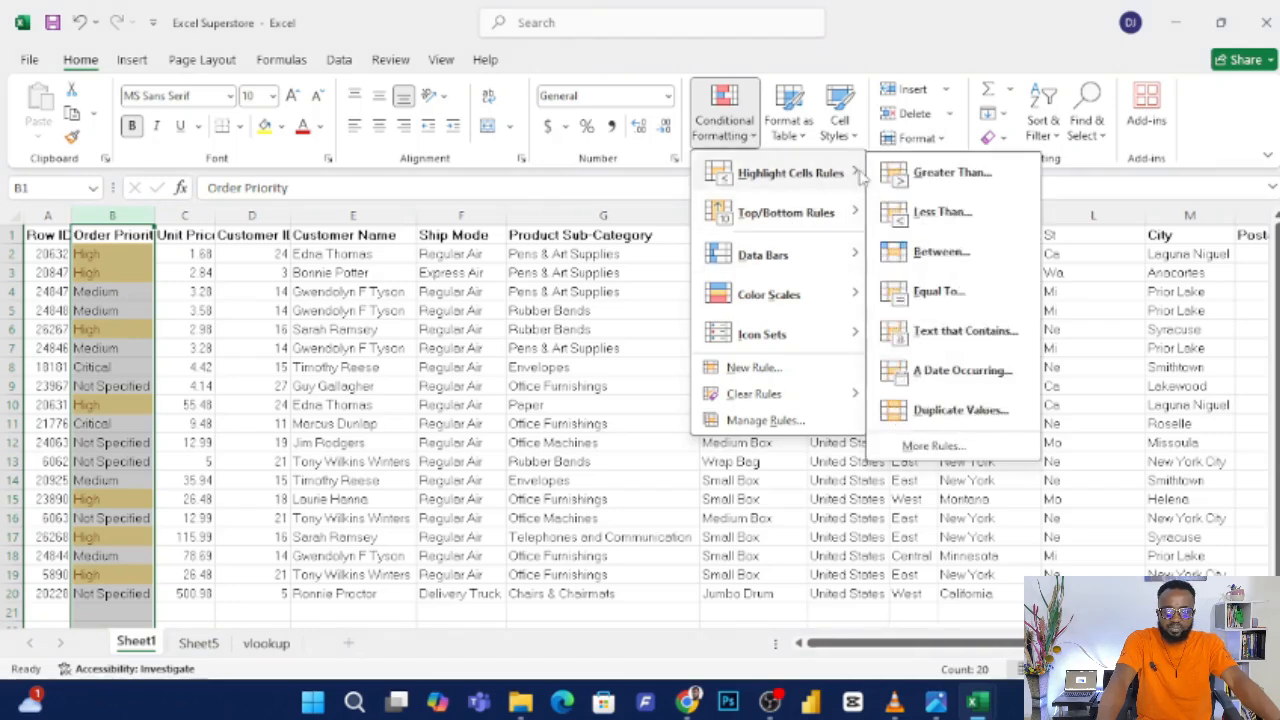
left_click(932, 295)
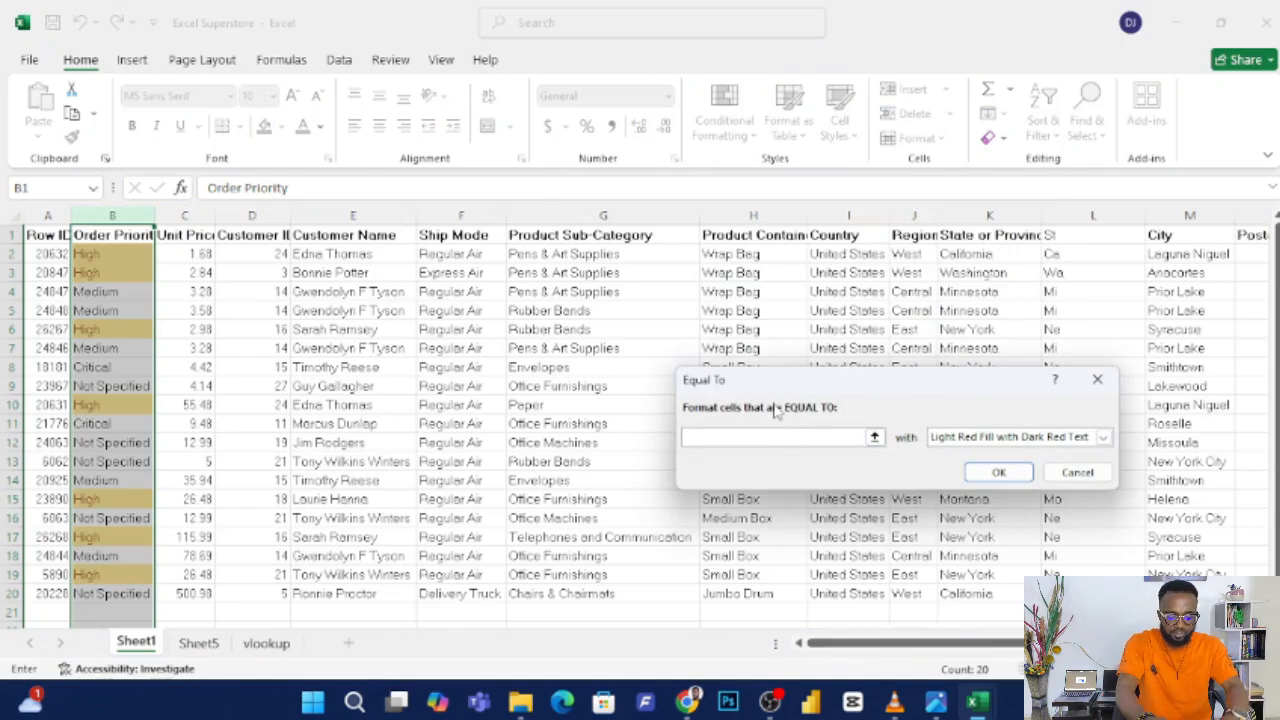
type("Medium")
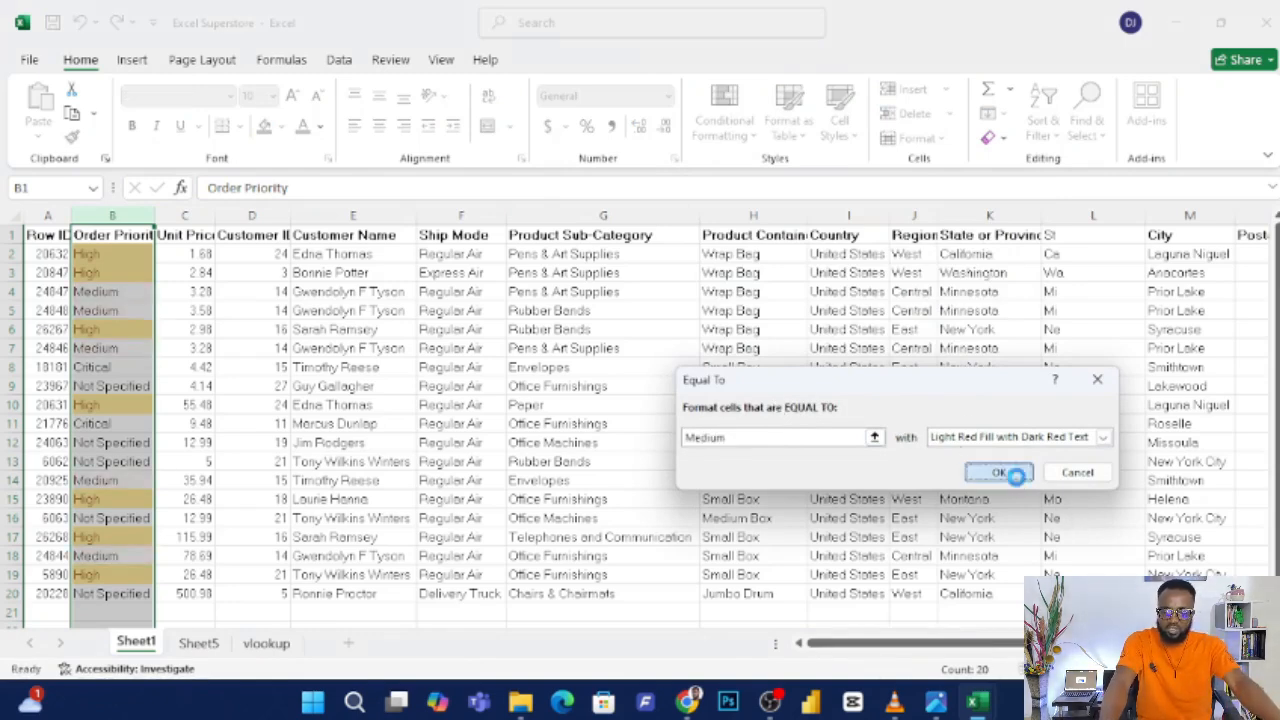
left_click(1015, 472)
left_click(240, 408)
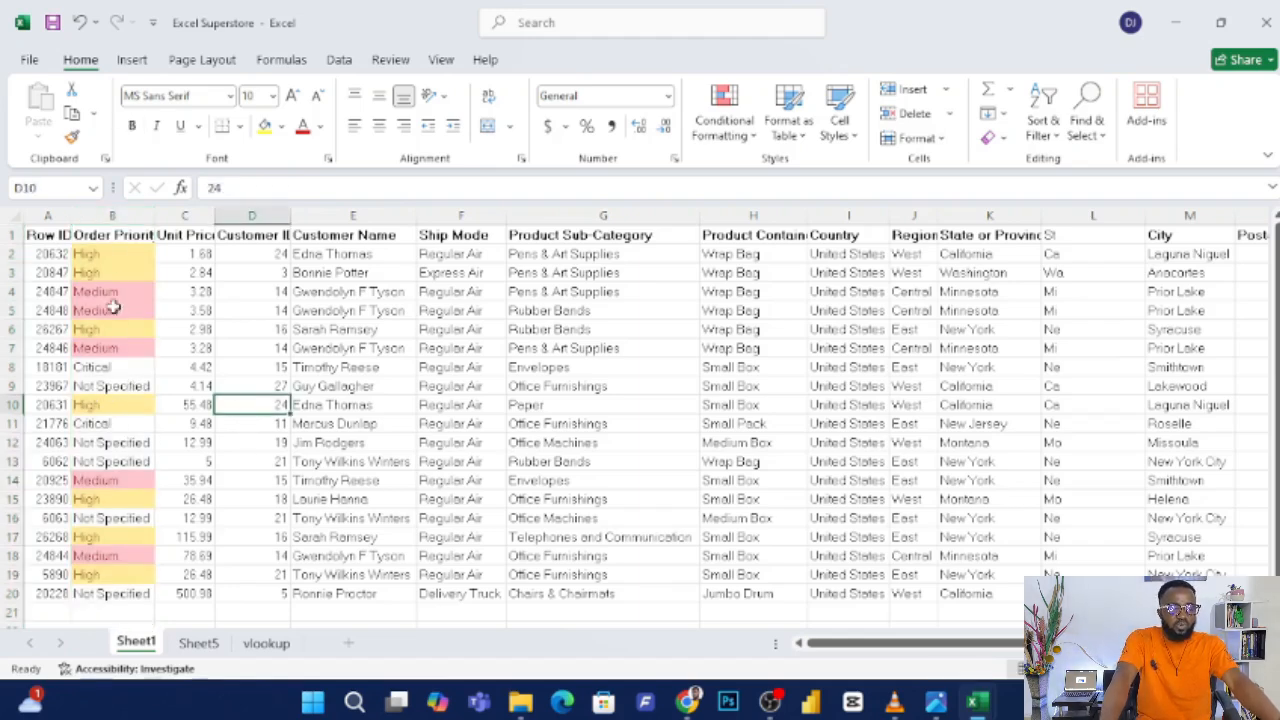
Change the order priority in cell B2 to Medium to test the highlighting rules.
left_click(105, 253)
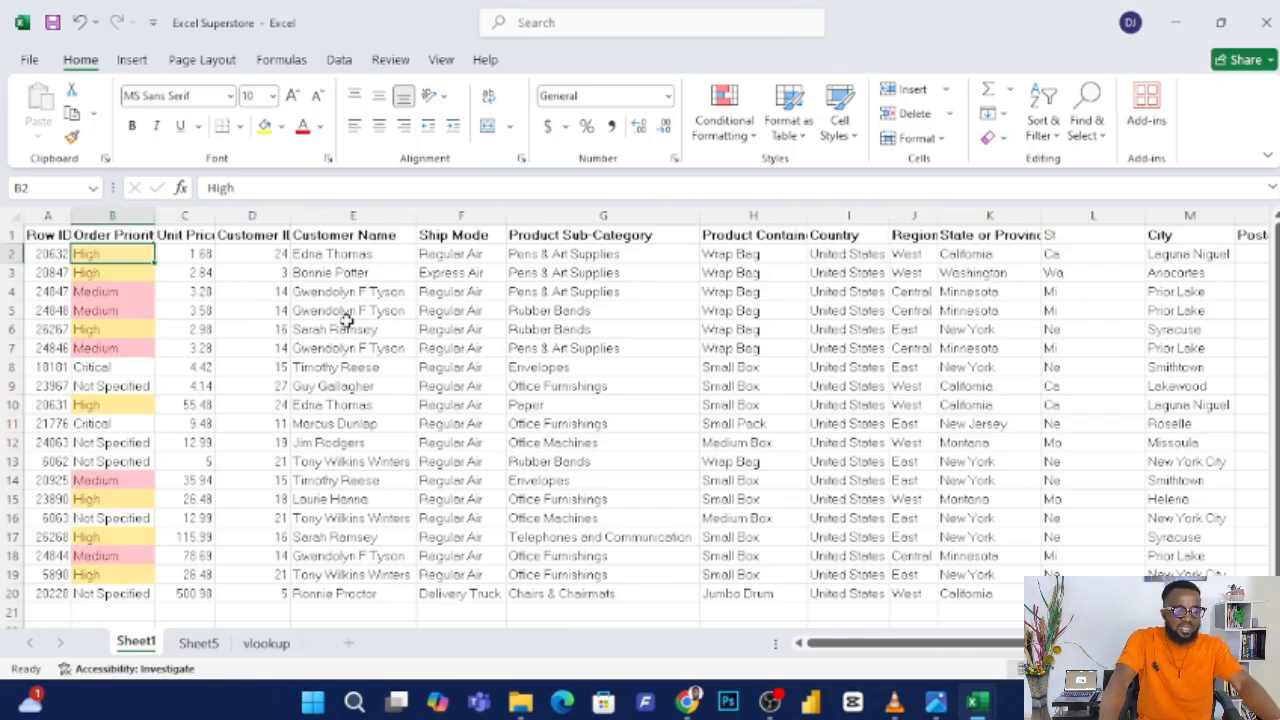
type("M")
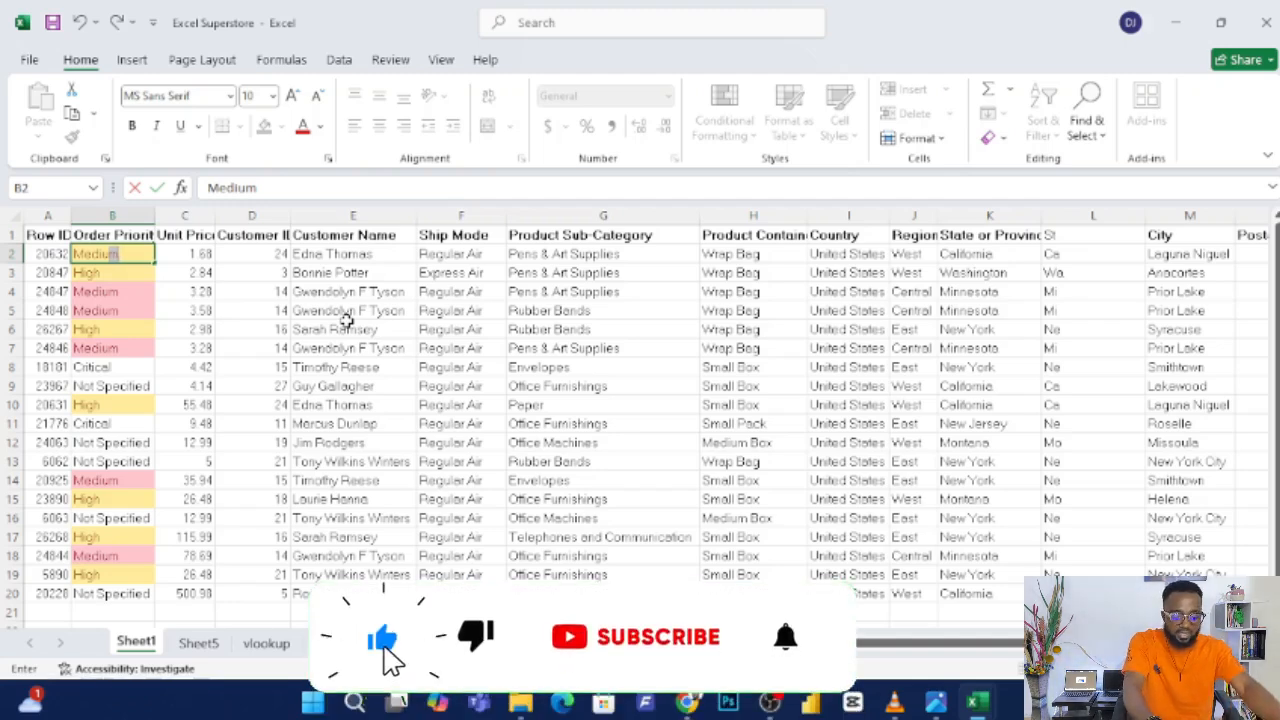
type("edi")
key("Return")
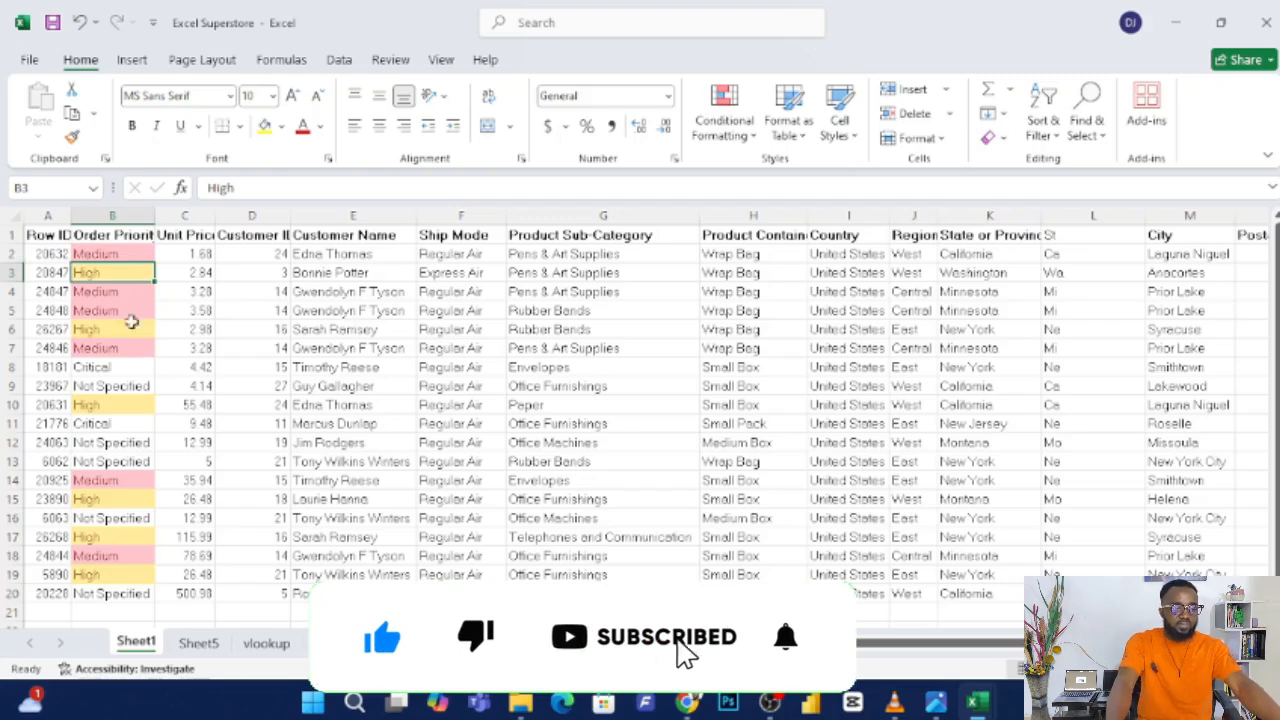
left_click(250, 309)
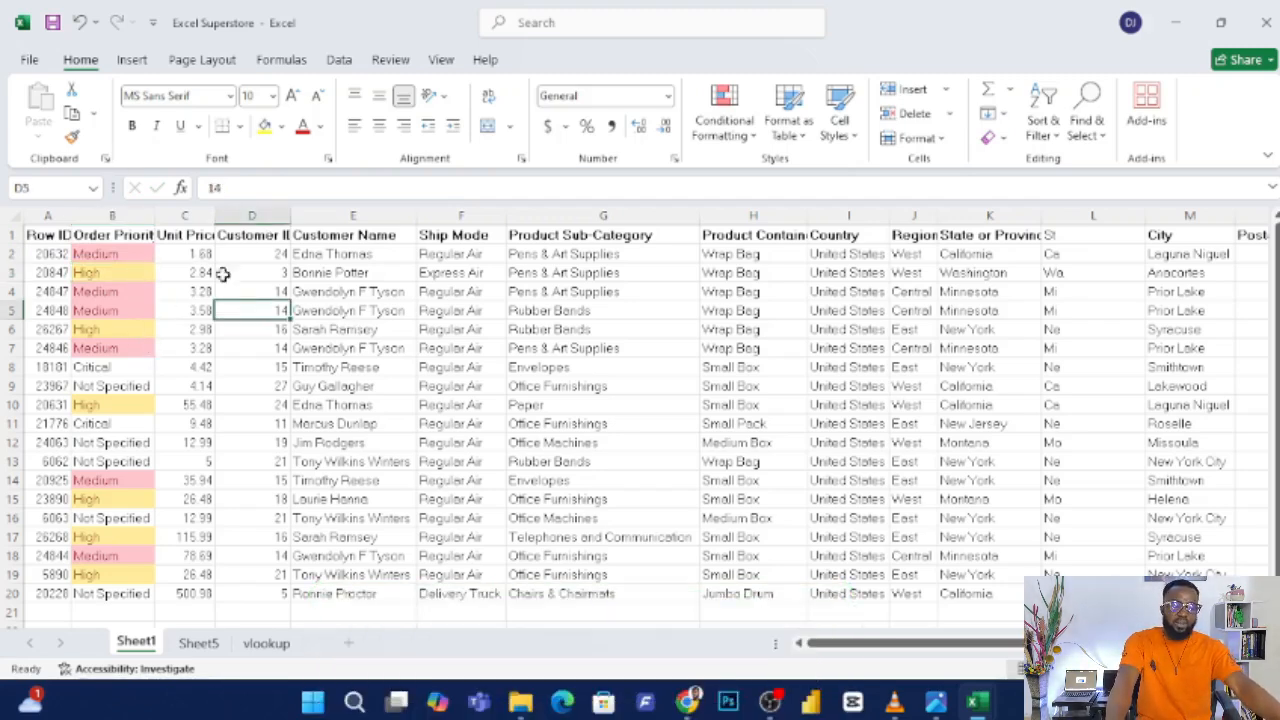
Highlight the cells greater than 4 in the Unit Price column with Light Red Fill with Dark Red Text.
left_click(200, 215)
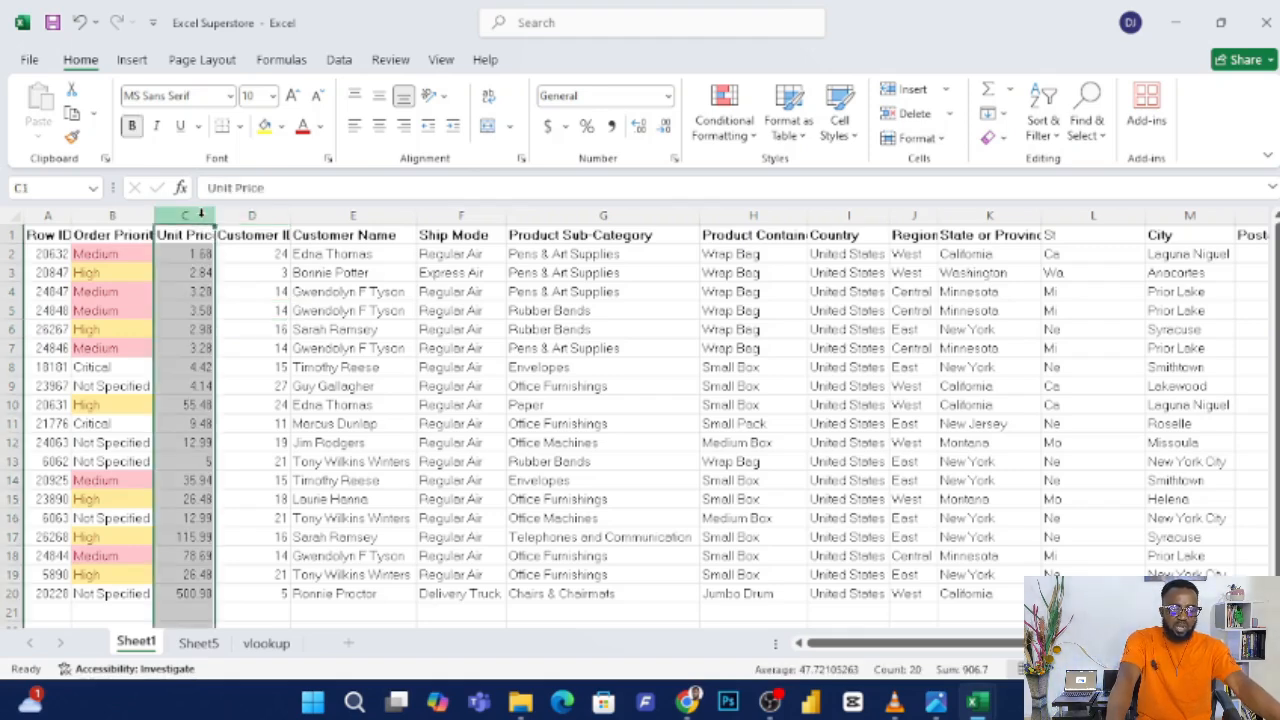
left_click(765, 140)
mouse_move(829, 269)
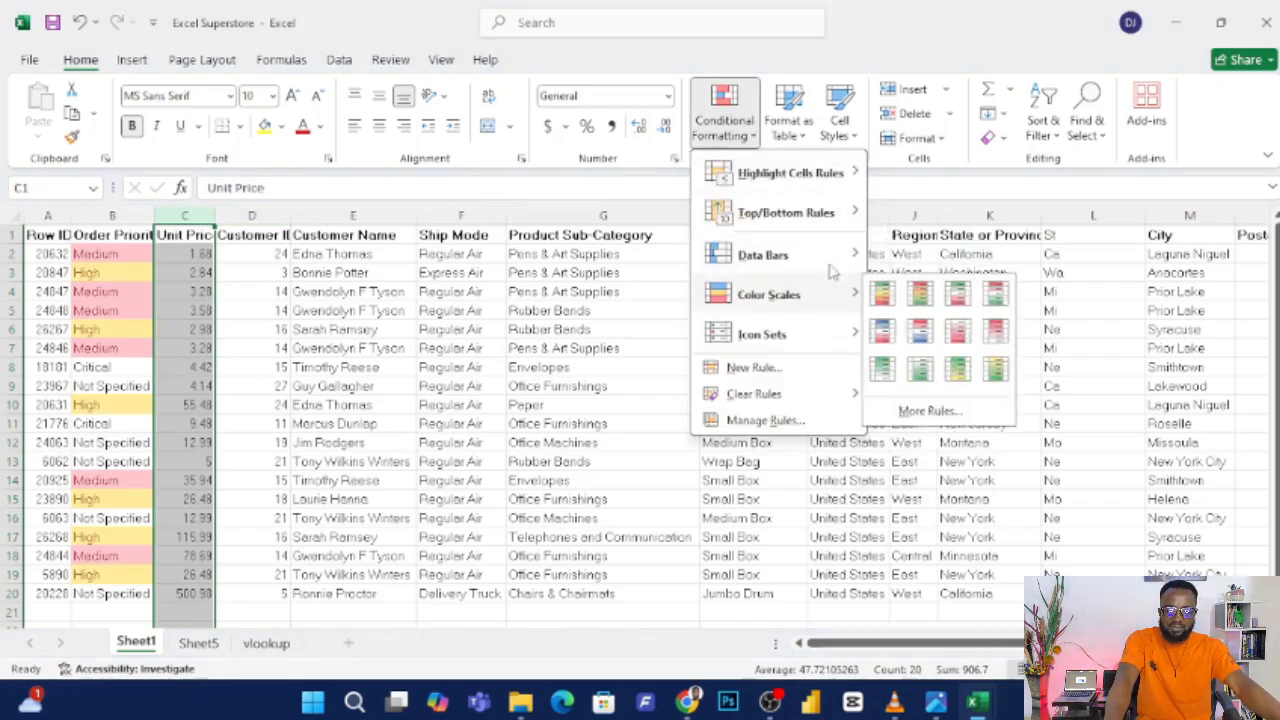
mouse_move(836, 188)
left_click(950, 175)
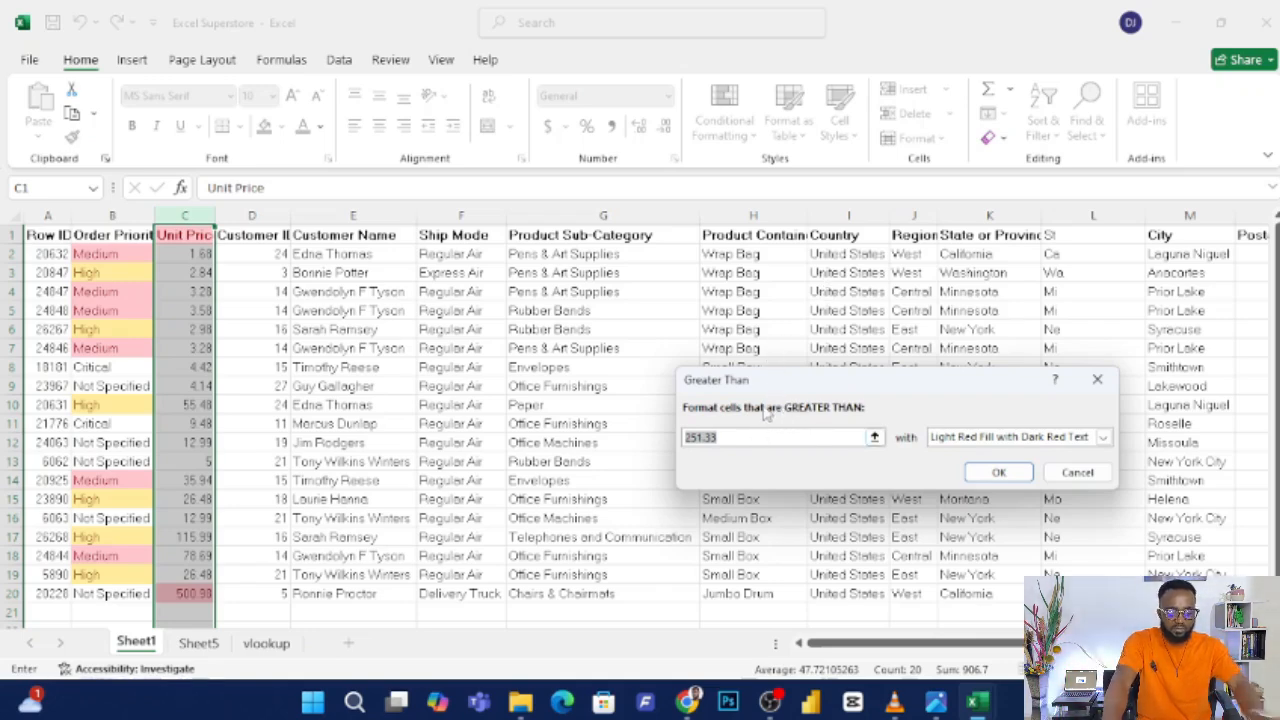
type("4")
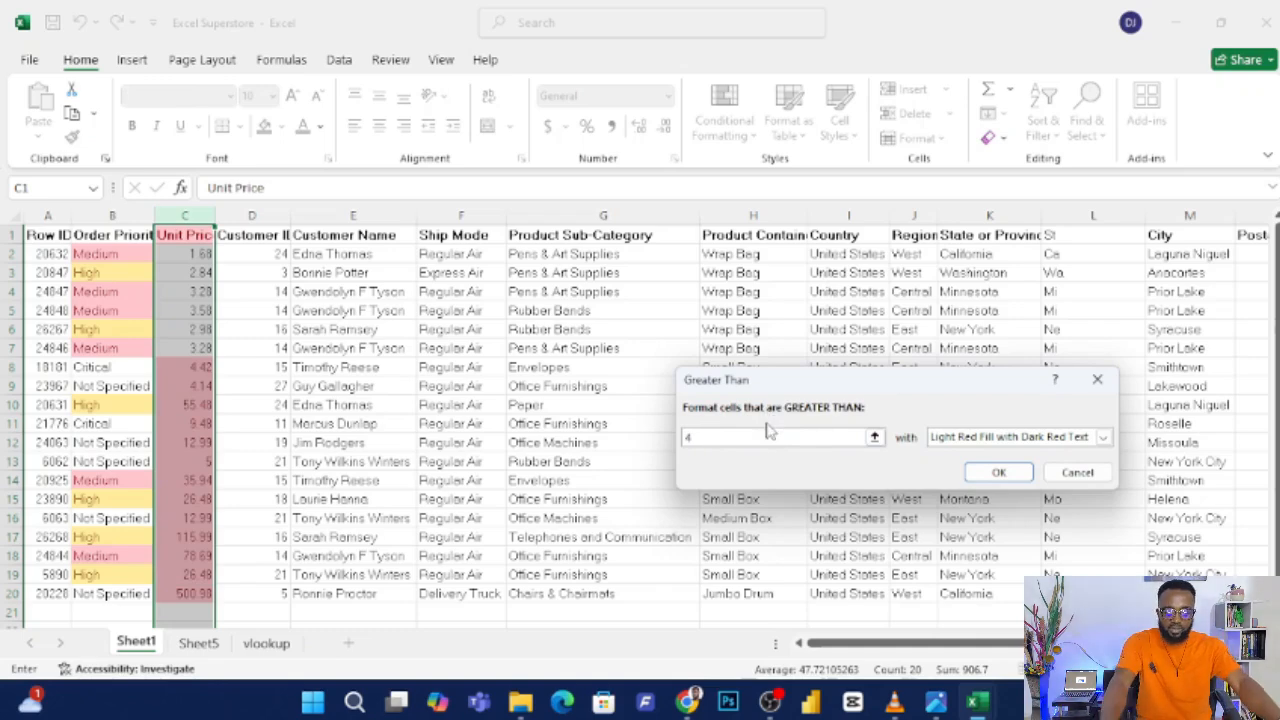
left_click(1018, 473)
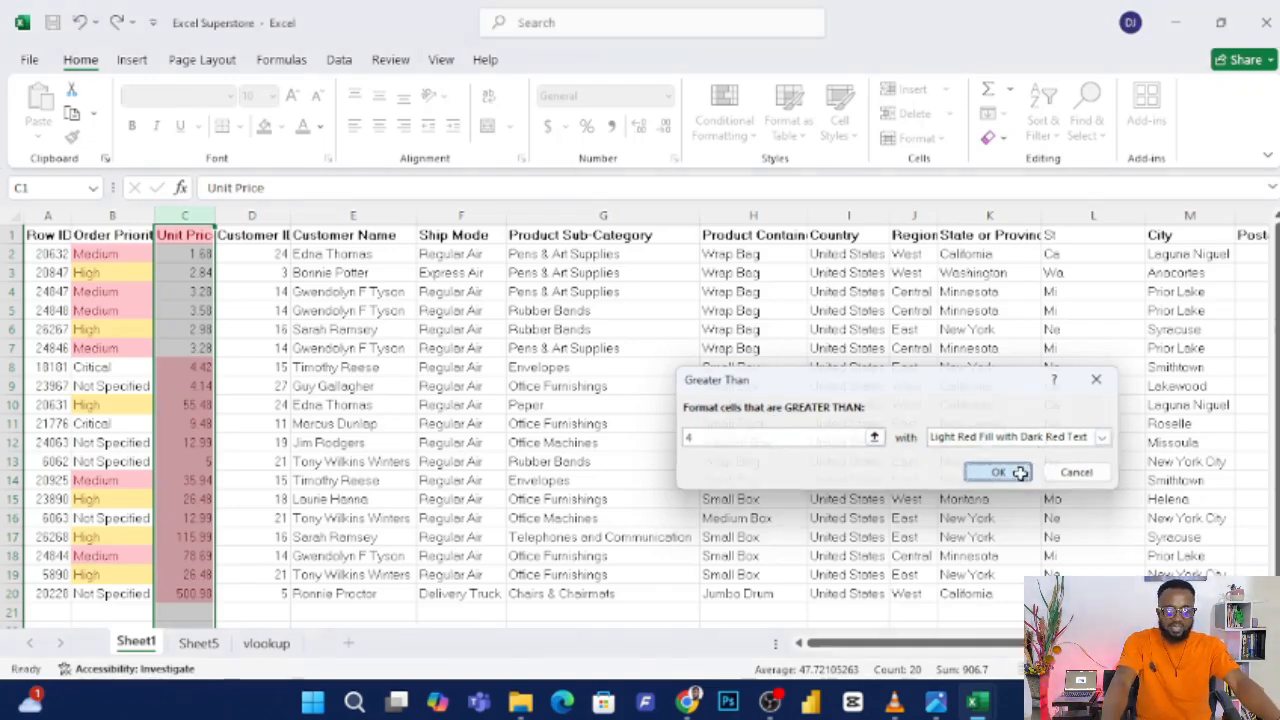
left_click(651, 386)
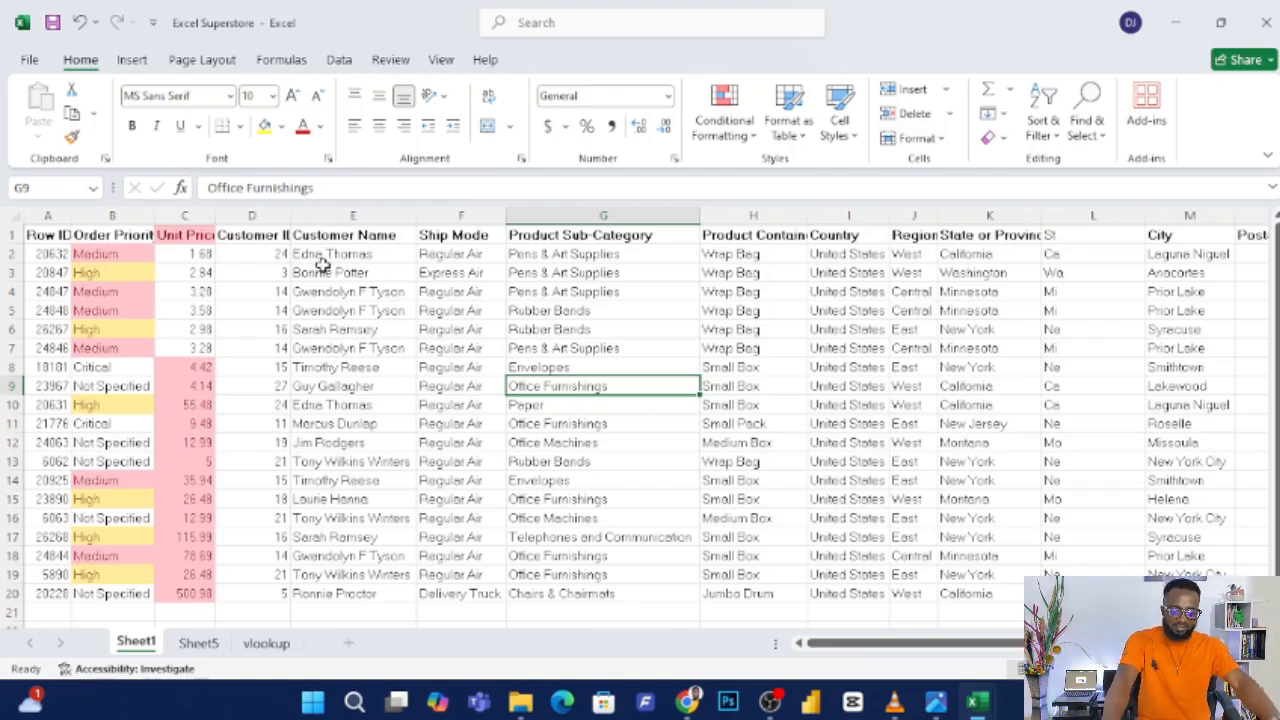
Undo the Unit Price rule, the edit in B2 and both Order Priority highlighting rules.
key("ctrl+z")
key("ctrl+z")
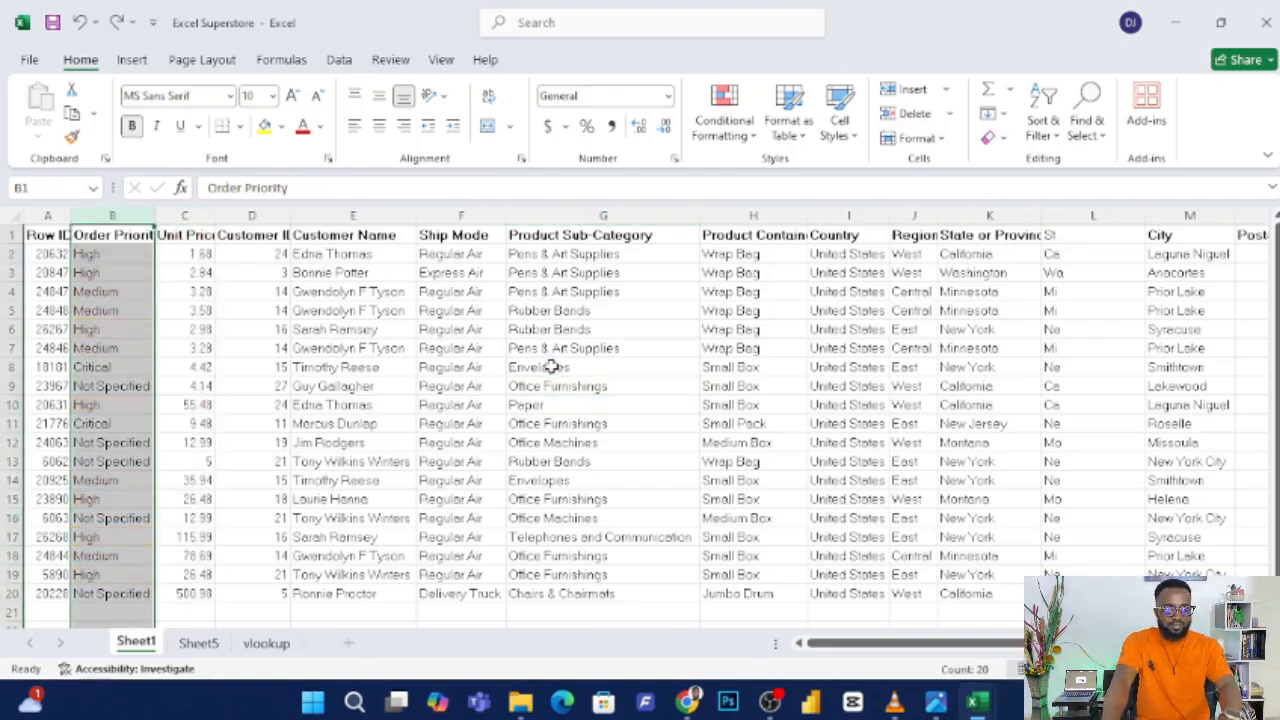
left_click(552, 386)
Format the data range A1:S20 as a table with headers, using the style Light Gray, Table Style Medium 8.
mouse_move(933, 705)
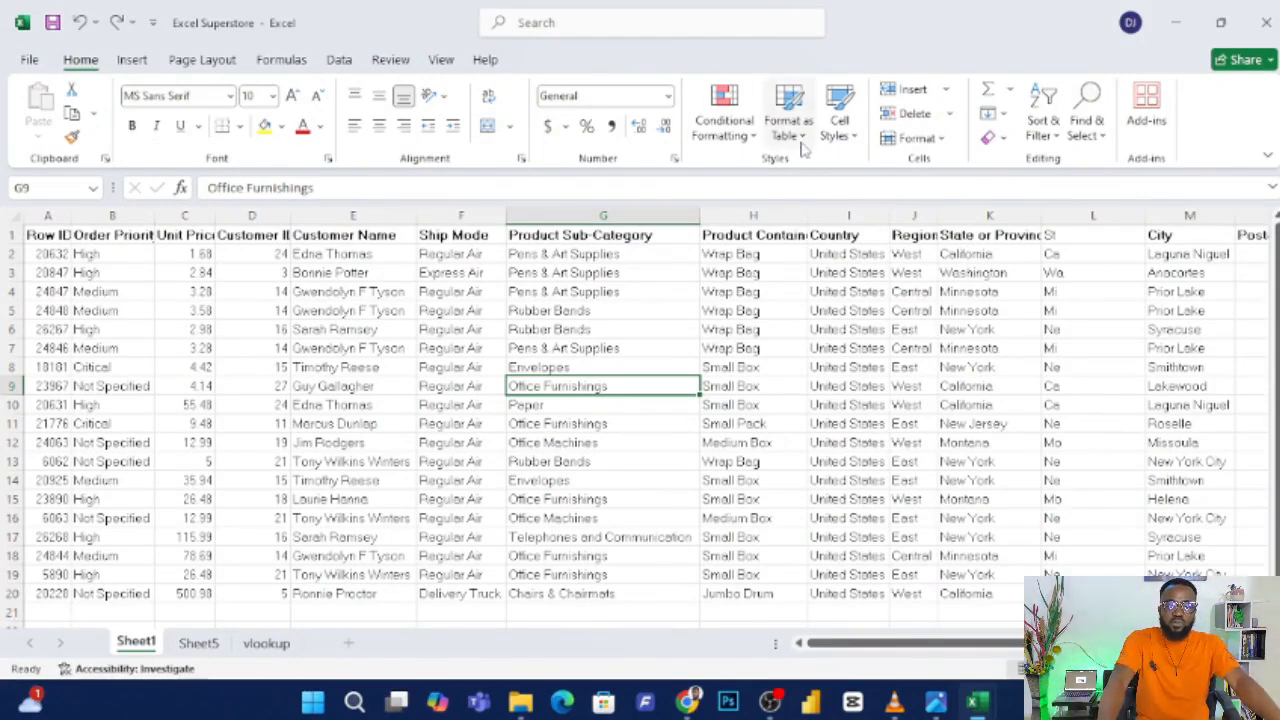
left_click(789, 112)
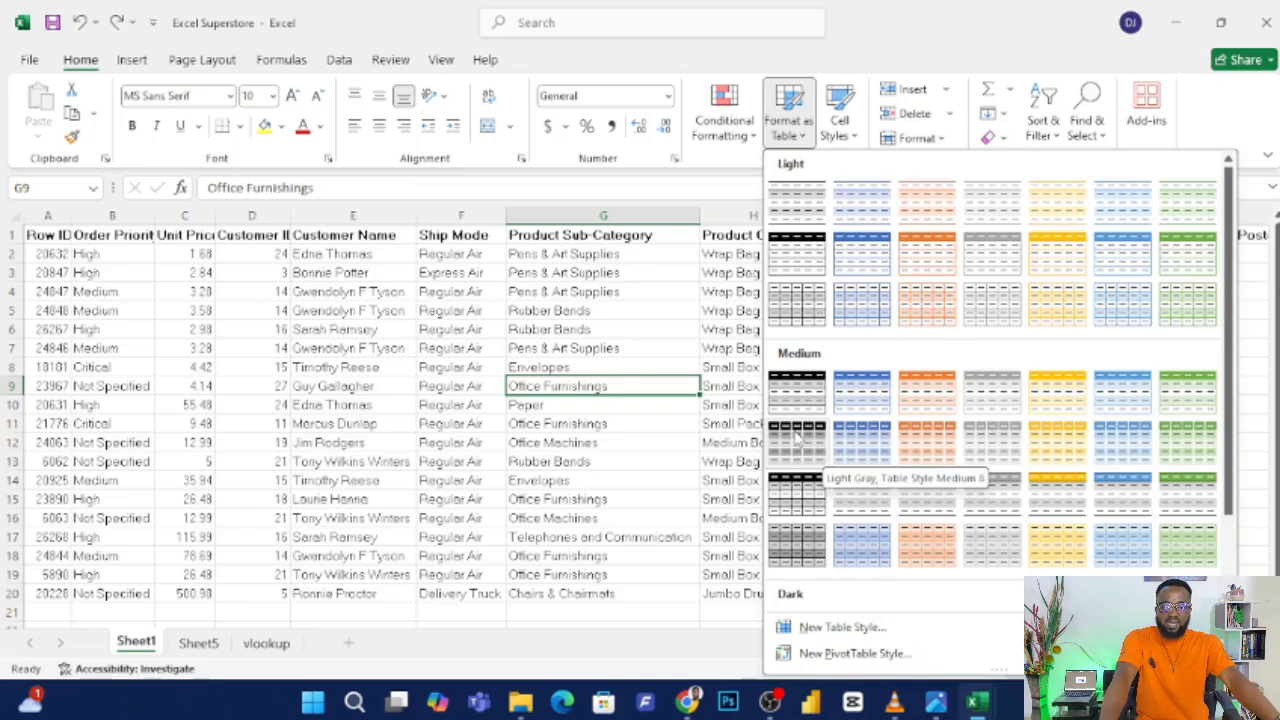
left_click(797, 437)
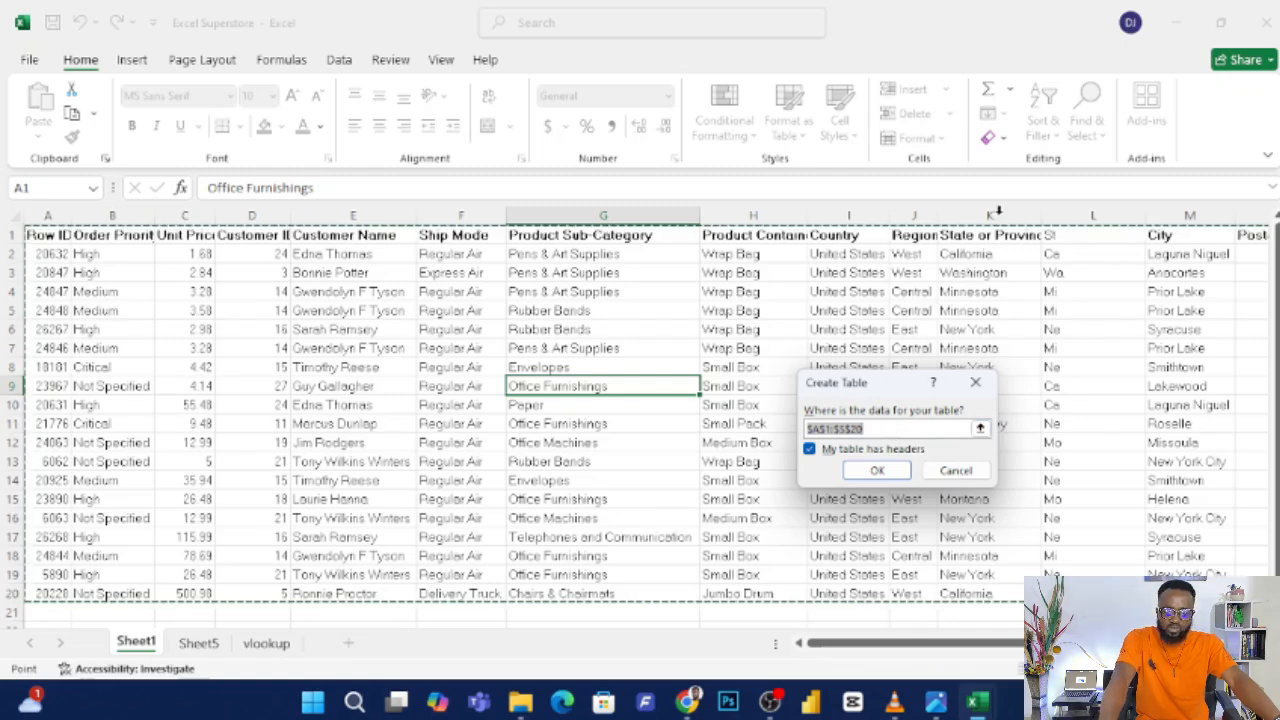
left_click(877, 471)
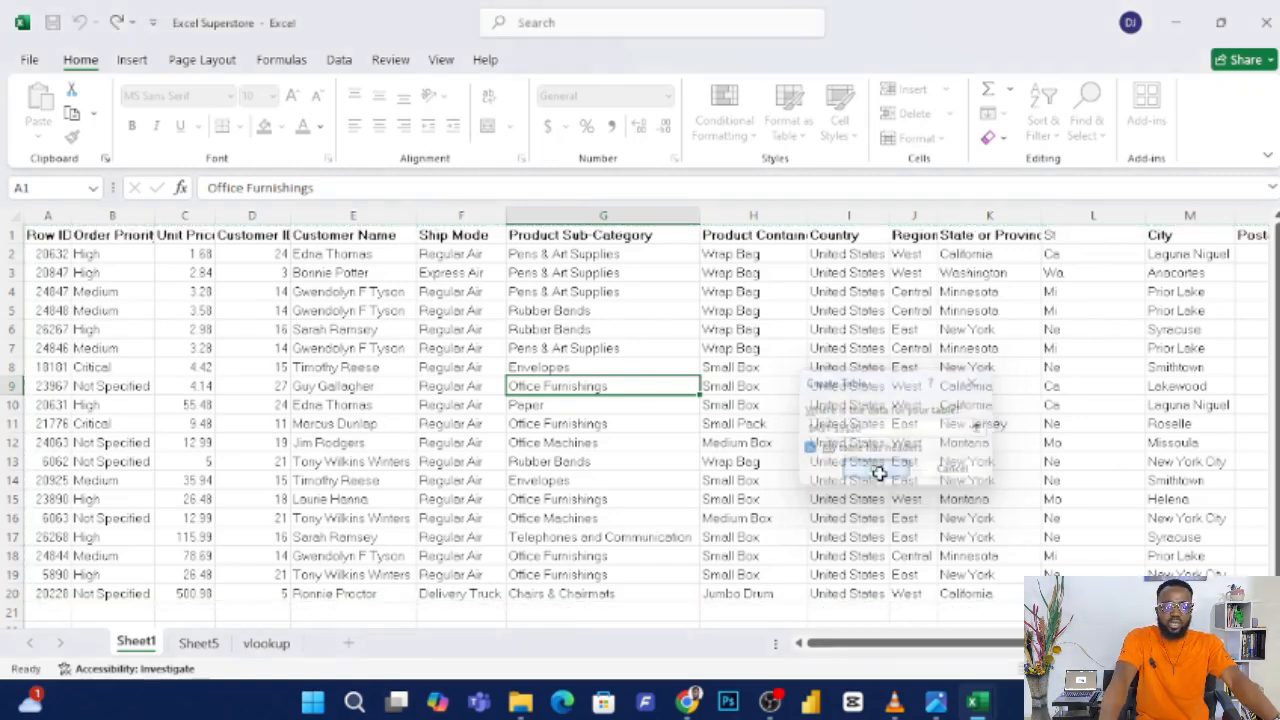
left_click(943, 421)
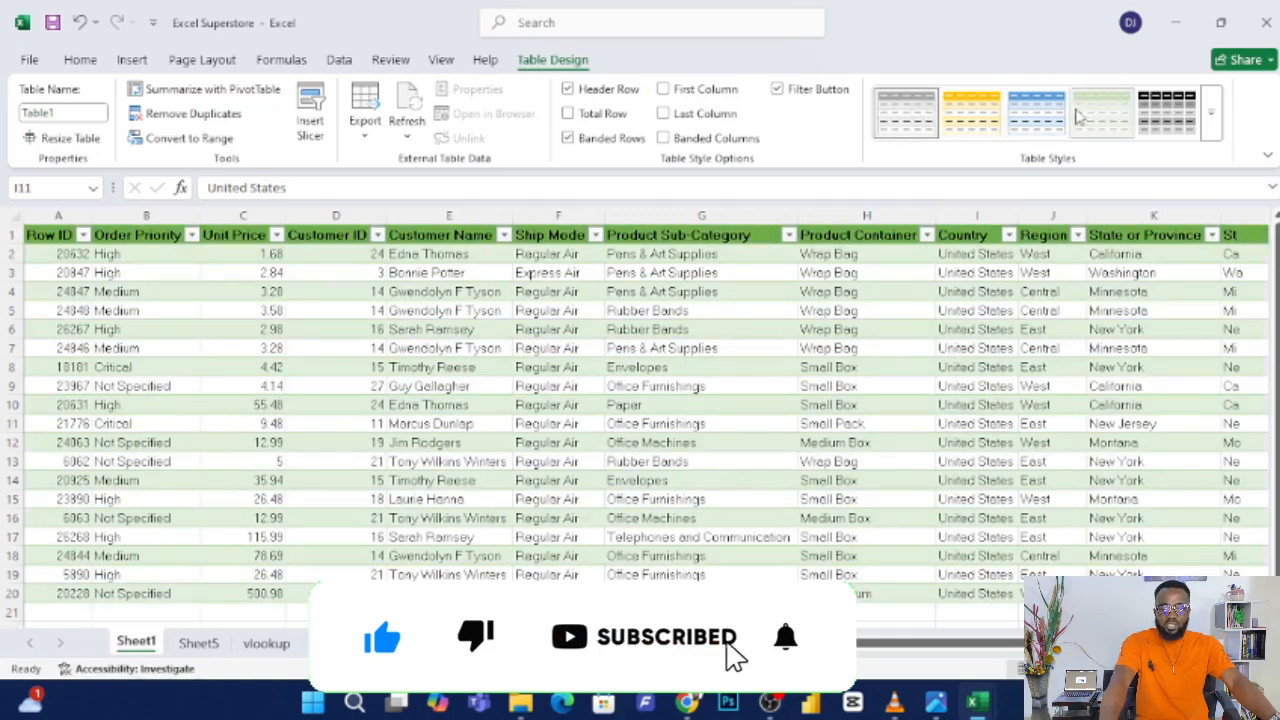
Restyle the table with a green and a blue style, finishing on the all-blue banded style in the last row of the Medium group.
left_click(1088, 115)
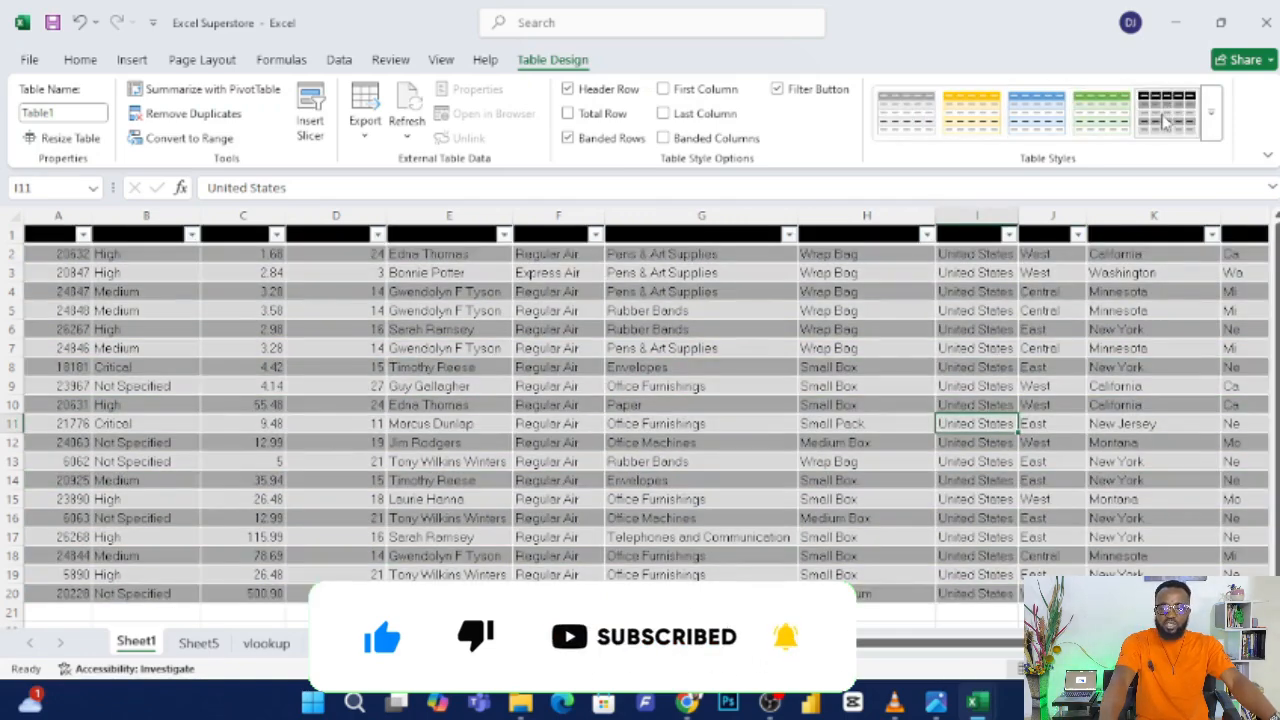
left_click(1210, 118)
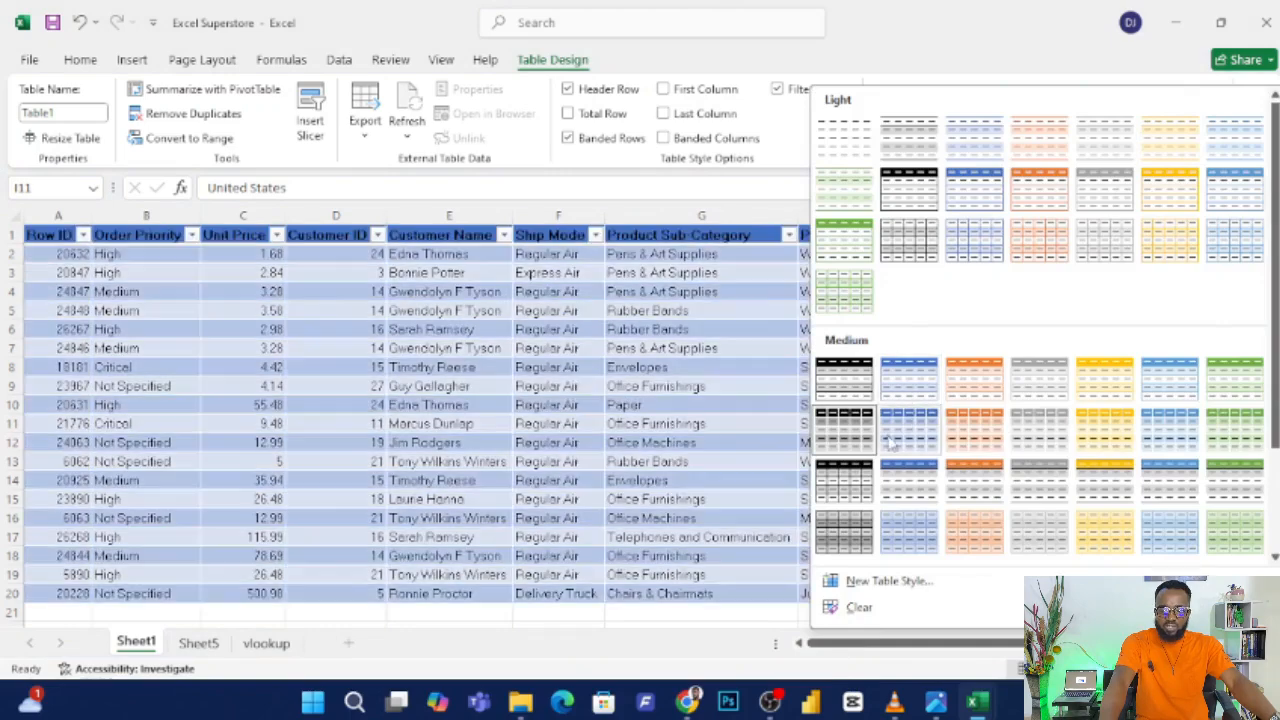
left_click(912, 435)
left_click(1210, 118)
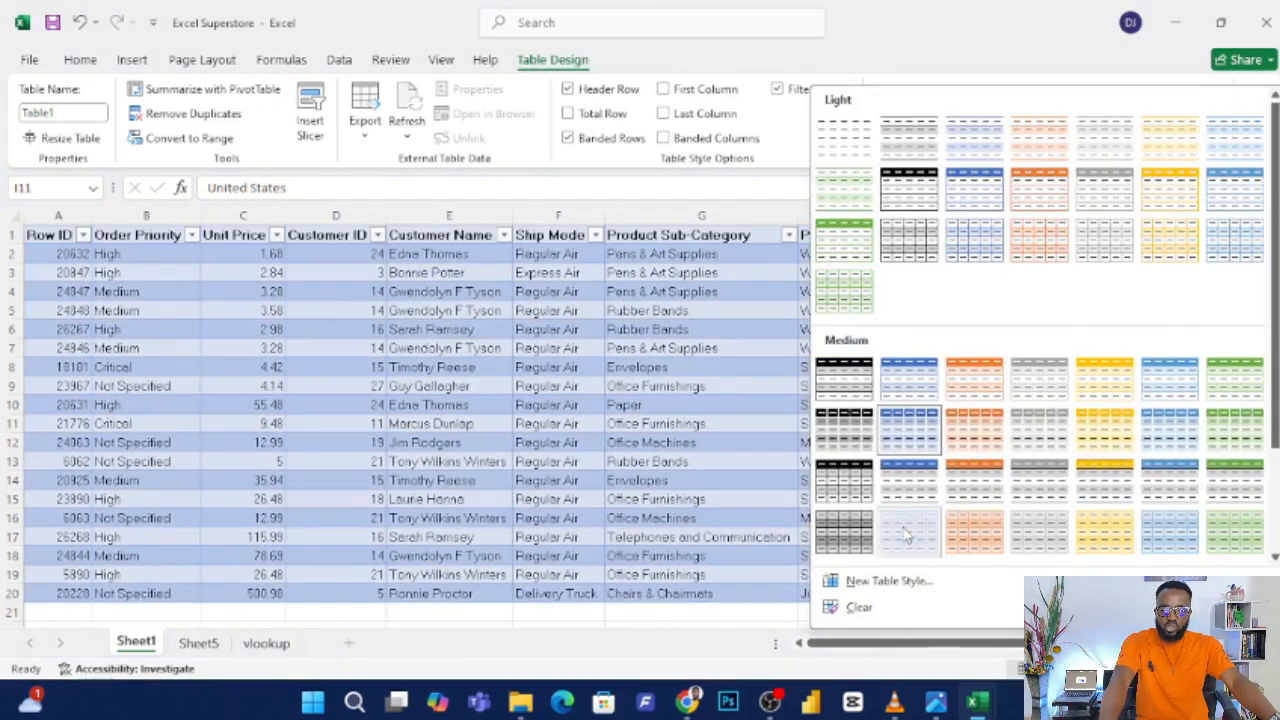
left_click(906, 531)
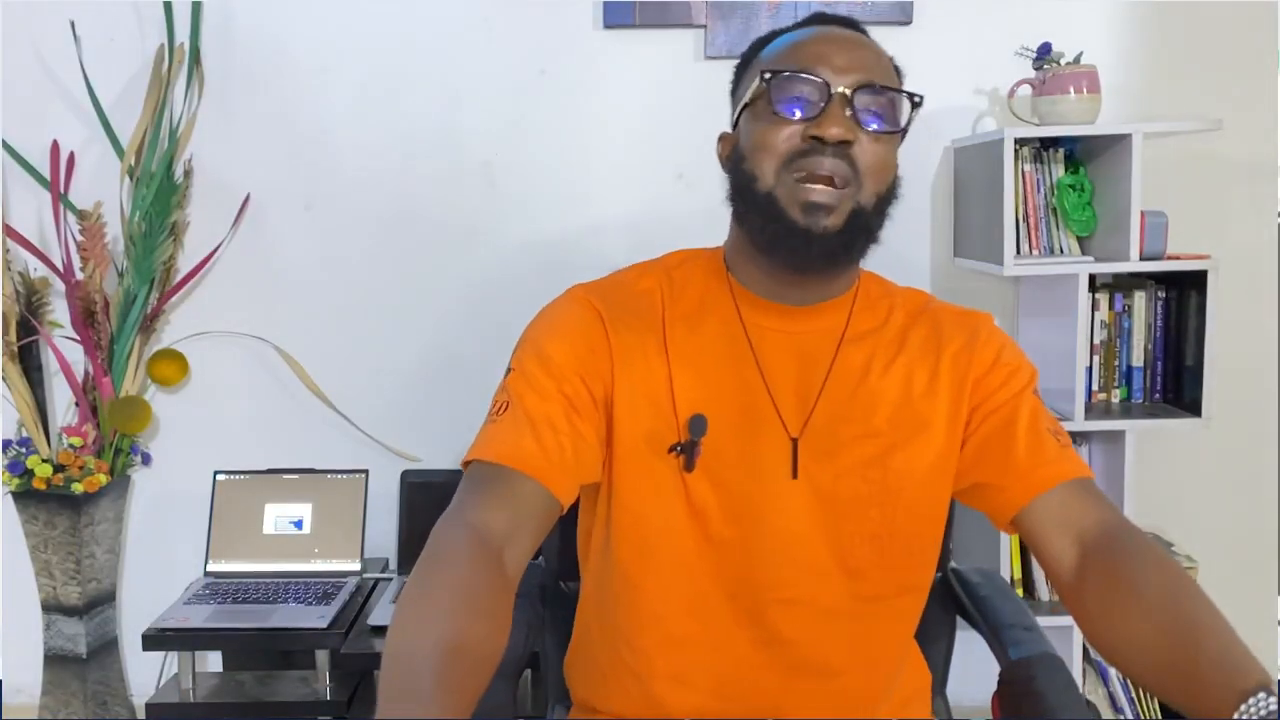